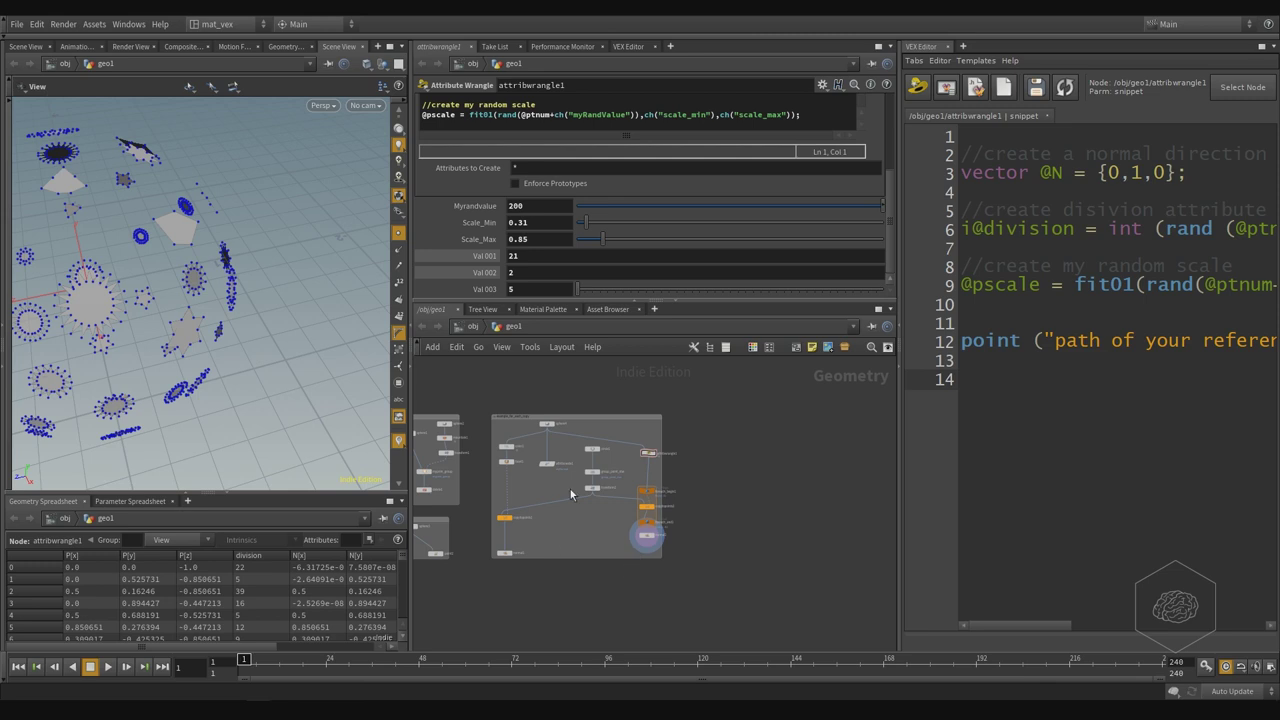
Add a Curve node in the empty network area beside the existing node group.
{"action": "middle_click_drag", "start_coordinate": [830, 561], "coordinate": [768, 508]}
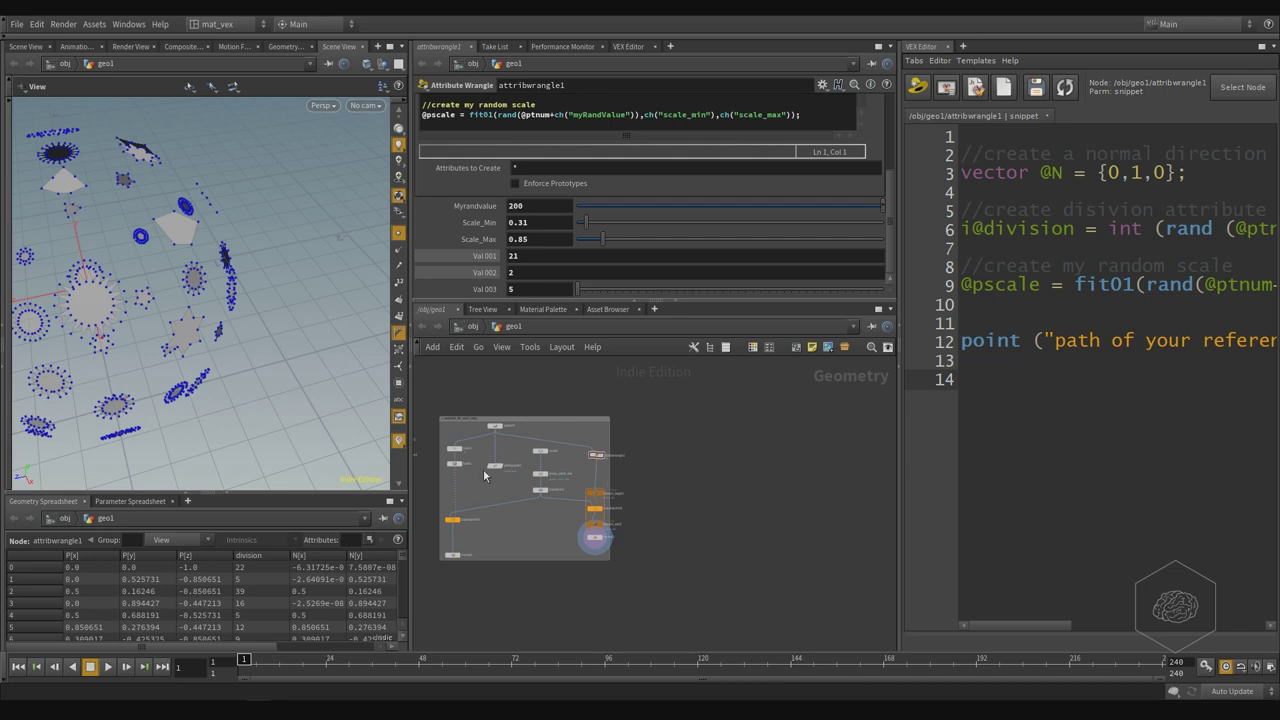
{"action": "key", "text": "Tab"}
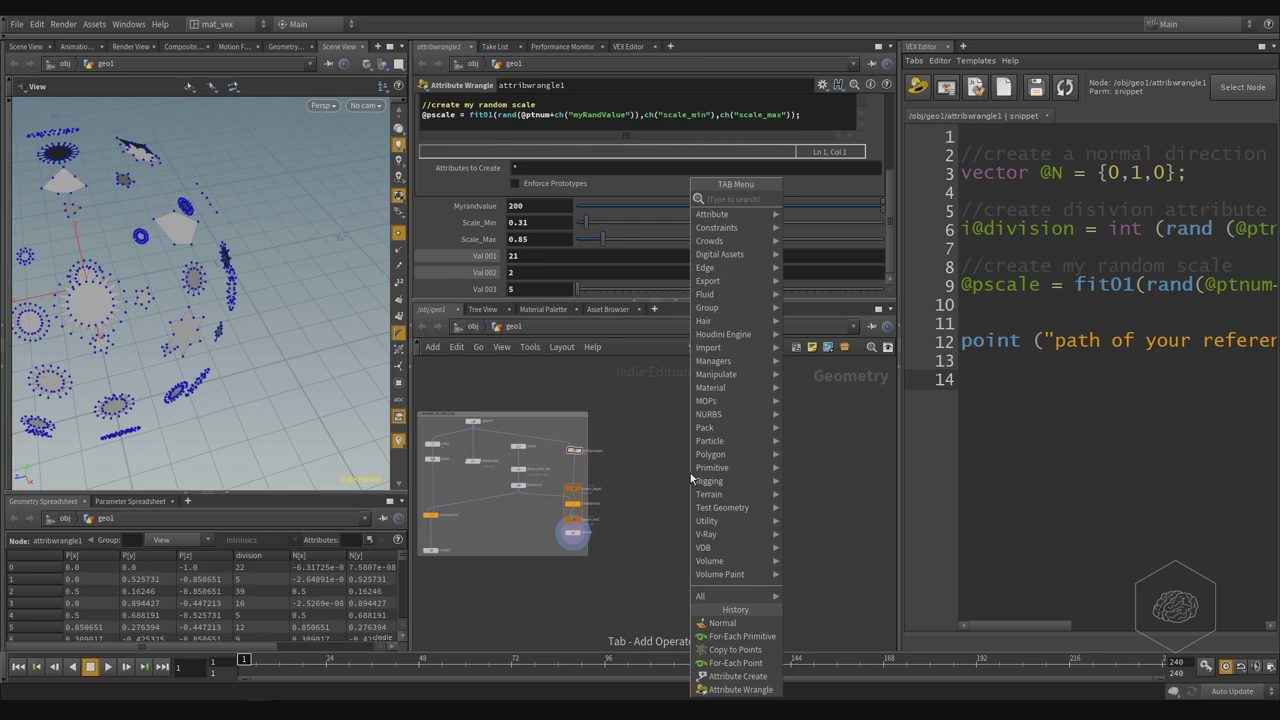
{"action": "key", "text": "Down"}
{"action": "key", "text": "Right"}
{"action": "key", "text": "Return"}
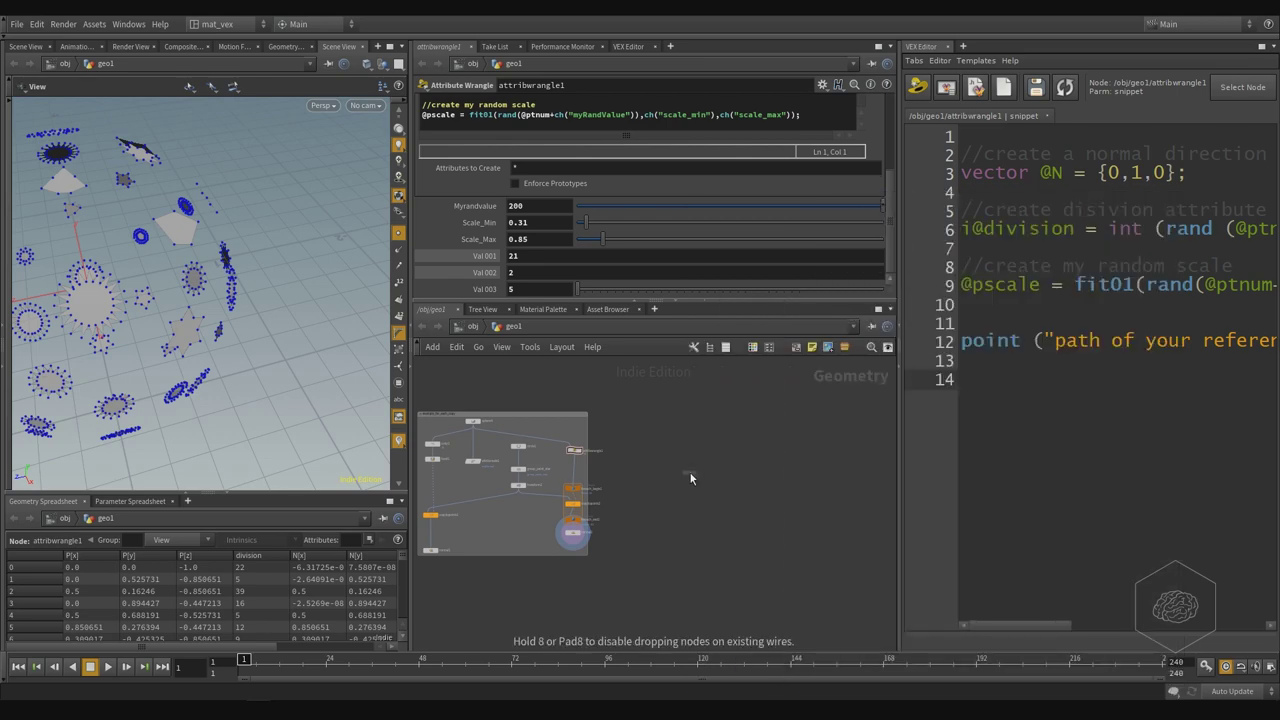
{"action": "left_click", "coordinate": [690, 478]}
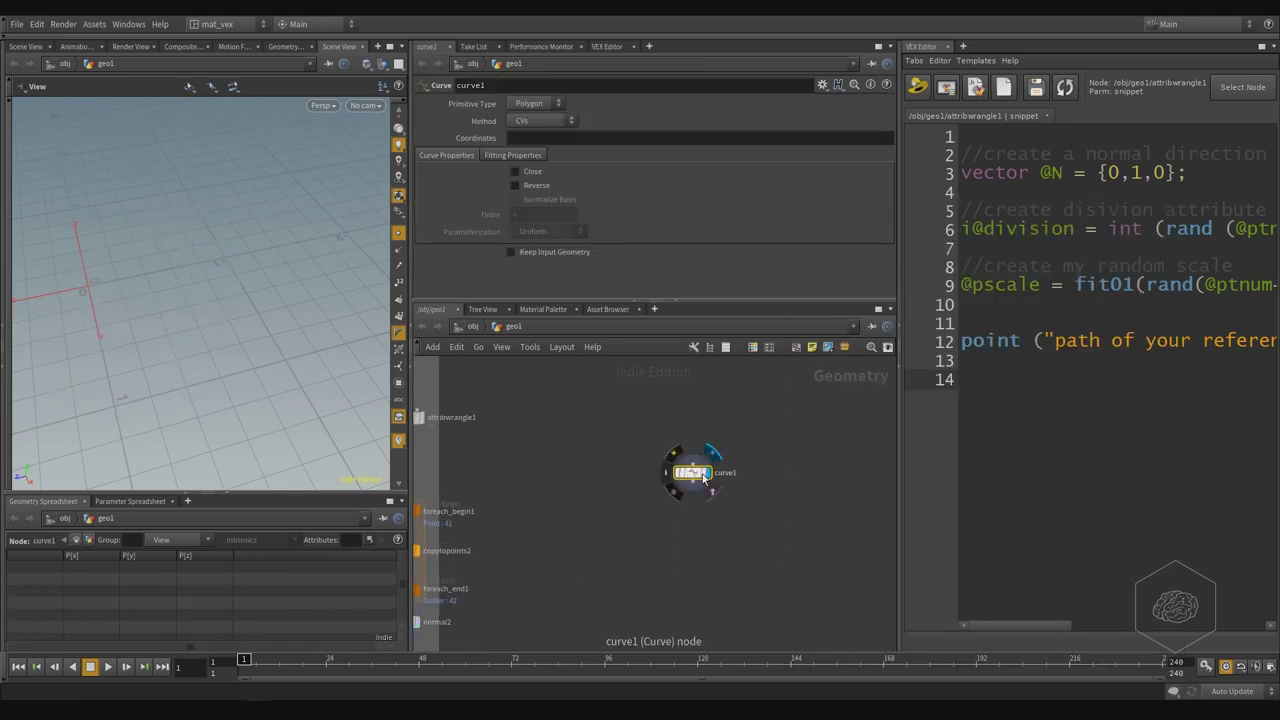
{"action": "left_click_drag", "start_coordinate": [704, 478], "coordinate": [704, 423]}
Draw an open, winding nine-point curve around the origin on the construction plane and finish it.
{"action": "left_click_drag", "start_coordinate": [189, 297], "coordinate": [266, 348], "text": "alt"}
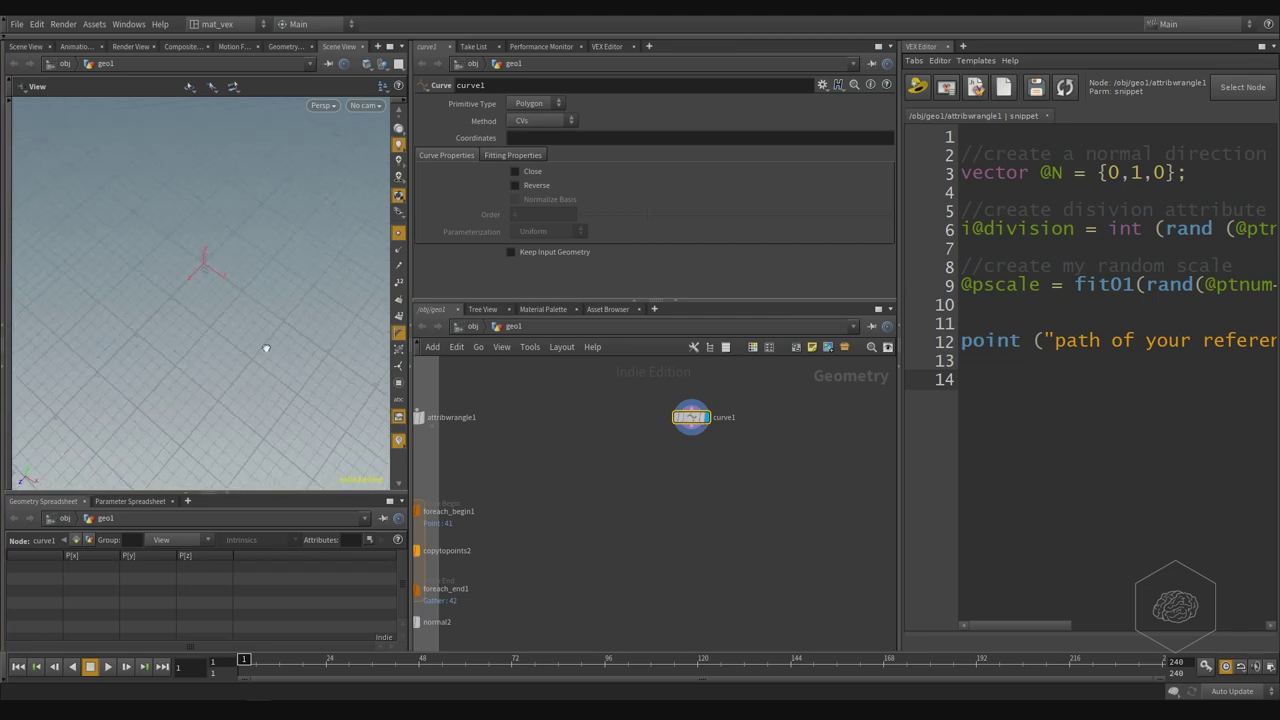
{"action": "left_click", "coordinate": [12, 88]}
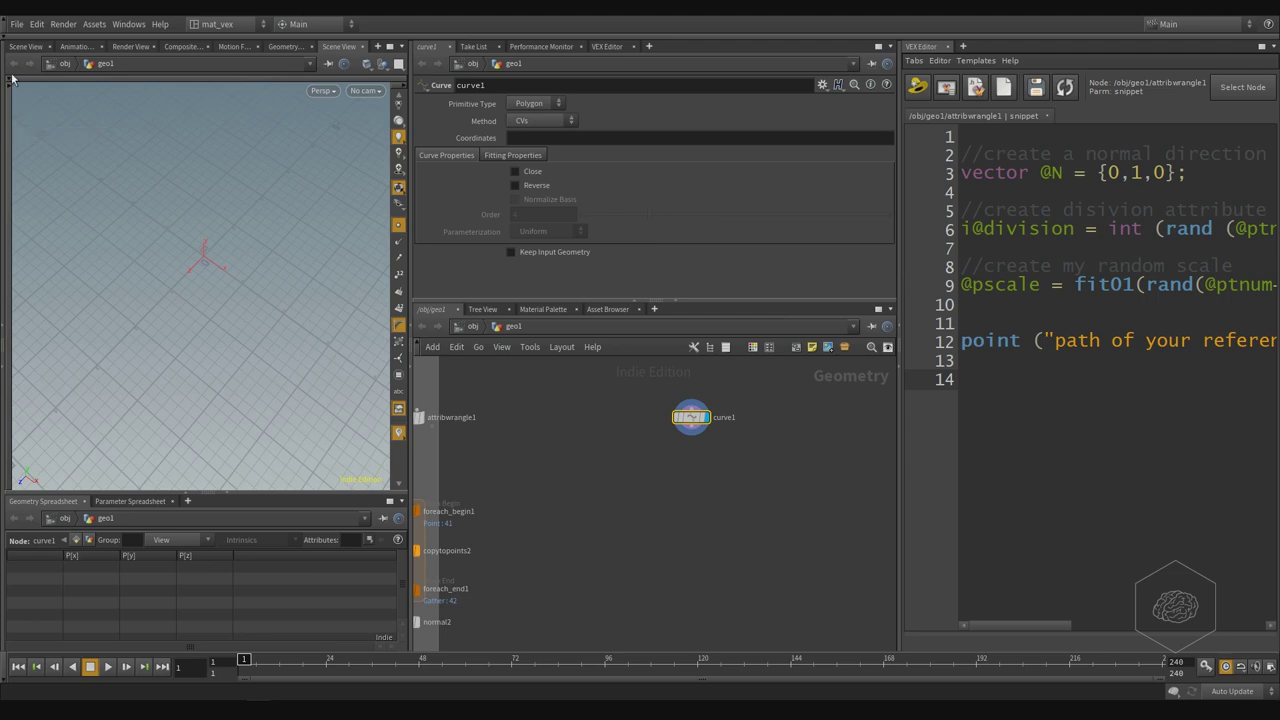
{"action": "left_click", "coordinate": [9, 100]}
{"action": "left_click", "coordinate": [16, 255]}
{"action": "left_click", "coordinate": [98, 418]}
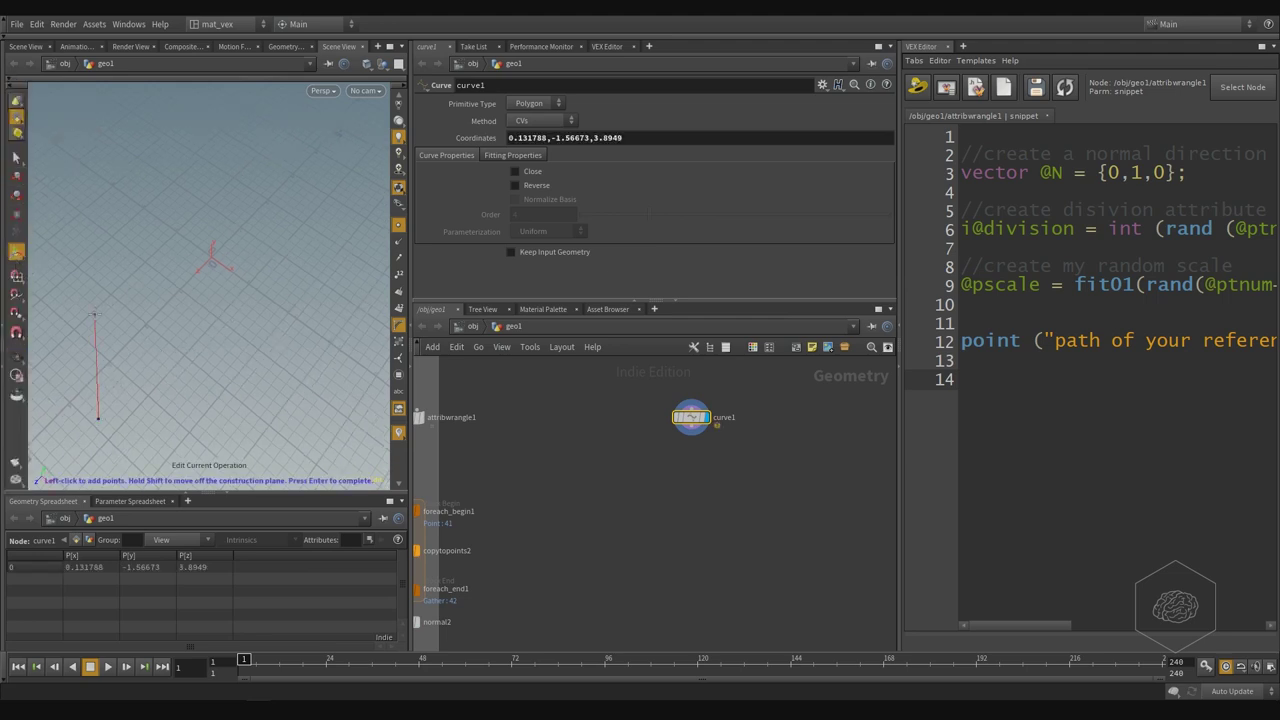
{"action": "left_click", "coordinate": [94, 313]}
{"action": "left_click", "coordinate": [237, 292]}
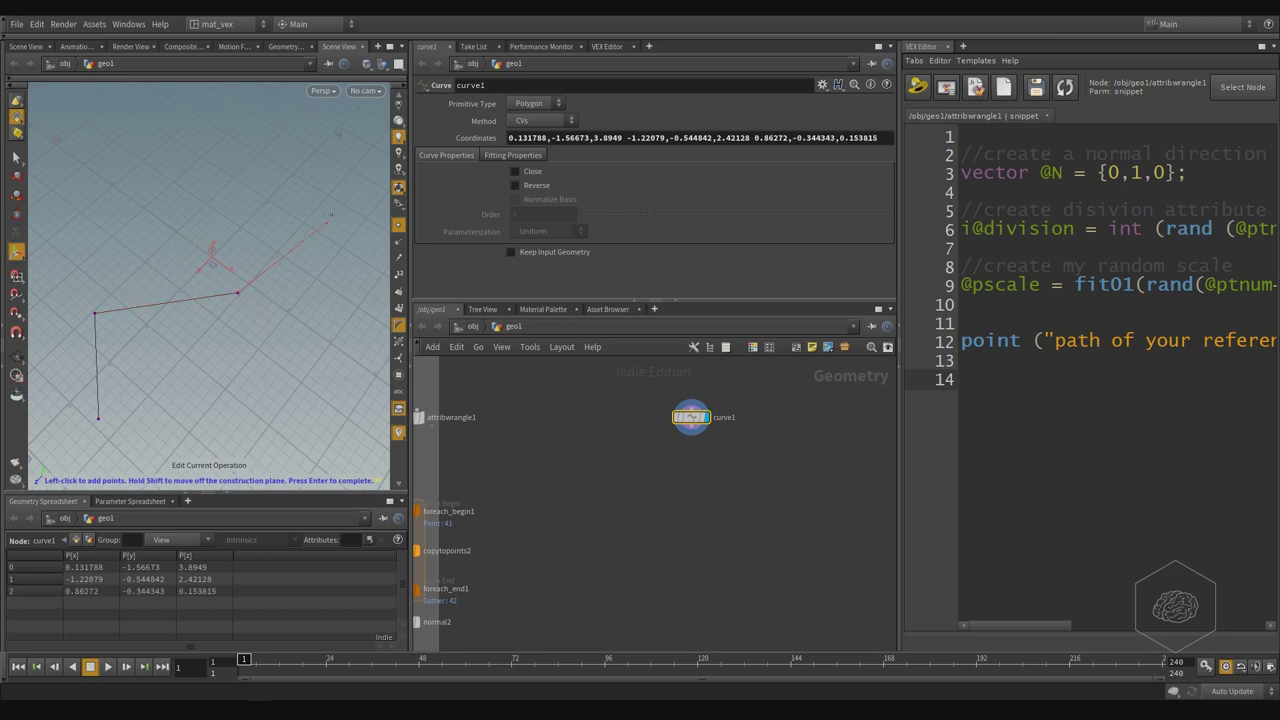
{"action": "left_click", "coordinate": [345, 247]}
{"action": "left_click", "coordinate": [352, 142]}
{"action": "left_click", "coordinate": [239, 103]}
{"action": "left_click", "coordinate": [150, 204]}
{"action": "left_click", "coordinate": [62, 156]}
{"action": "left_click", "coordinate": [43, 270]}
{"action": "key", "text": "Return"}
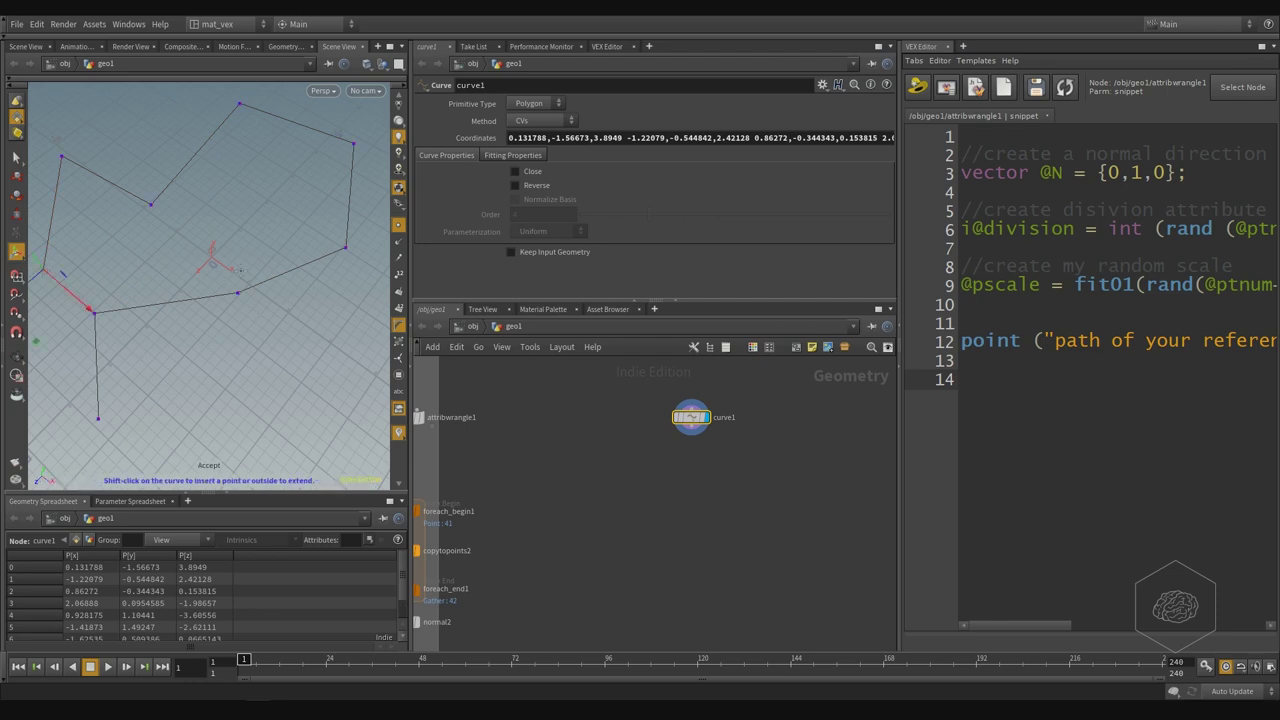
Change the curve's primitive type to NURBS.
{"action": "left_click_drag", "start_coordinate": [240, 271], "coordinate": [300, 250], "text": "alt"}
{"action": "left_click", "coordinate": [543, 107]}
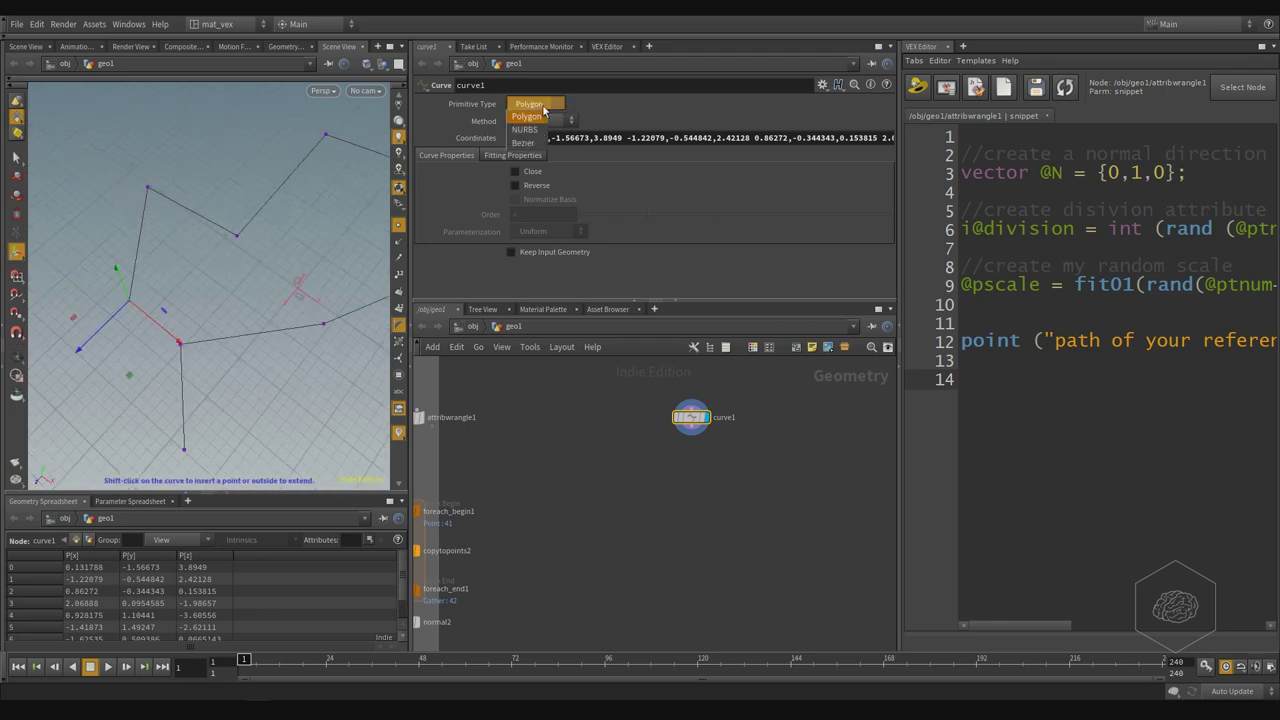
{"action": "left_click", "coordinate": [525, 129]}
{"action": "left_click_drag", "start_coordinate": [273, 244], "coordinate": [294, 311], "text": "alt"}
{"action": "key", "text": "Return"}
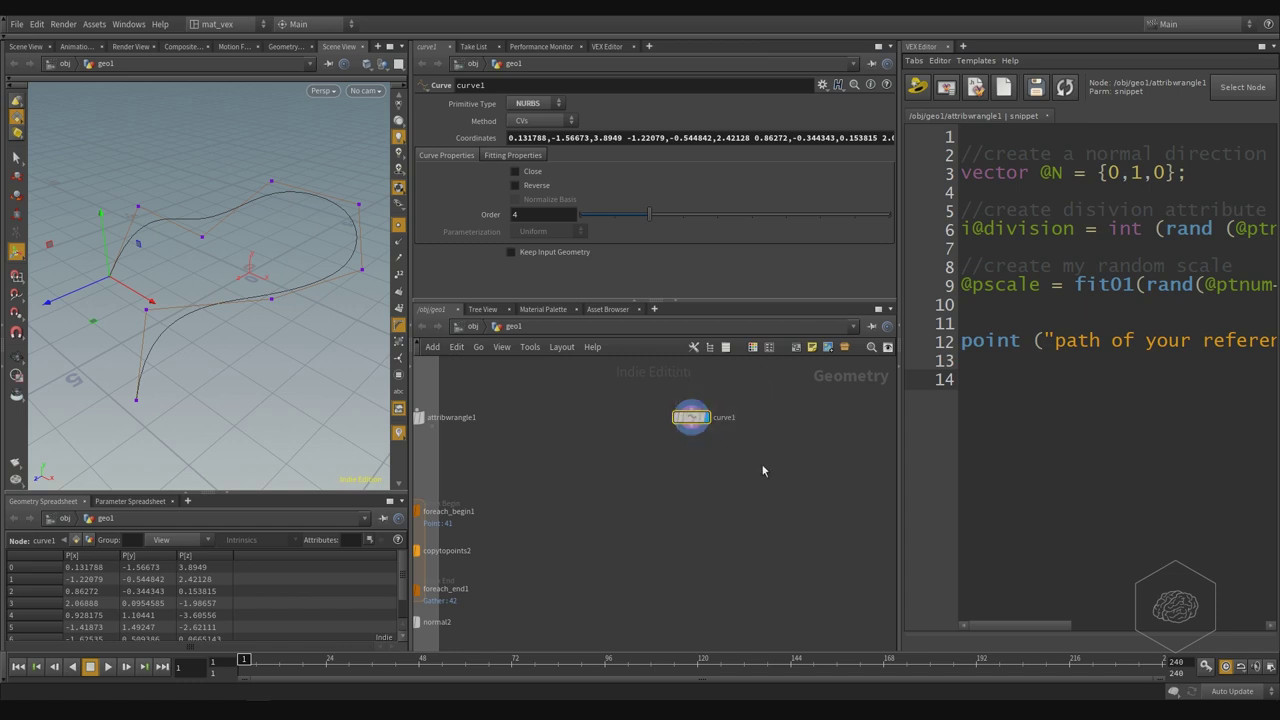
Add a Resample node below the curve node, wire the curve into it and display its result.
{"action": "key", "text": "Tab"}
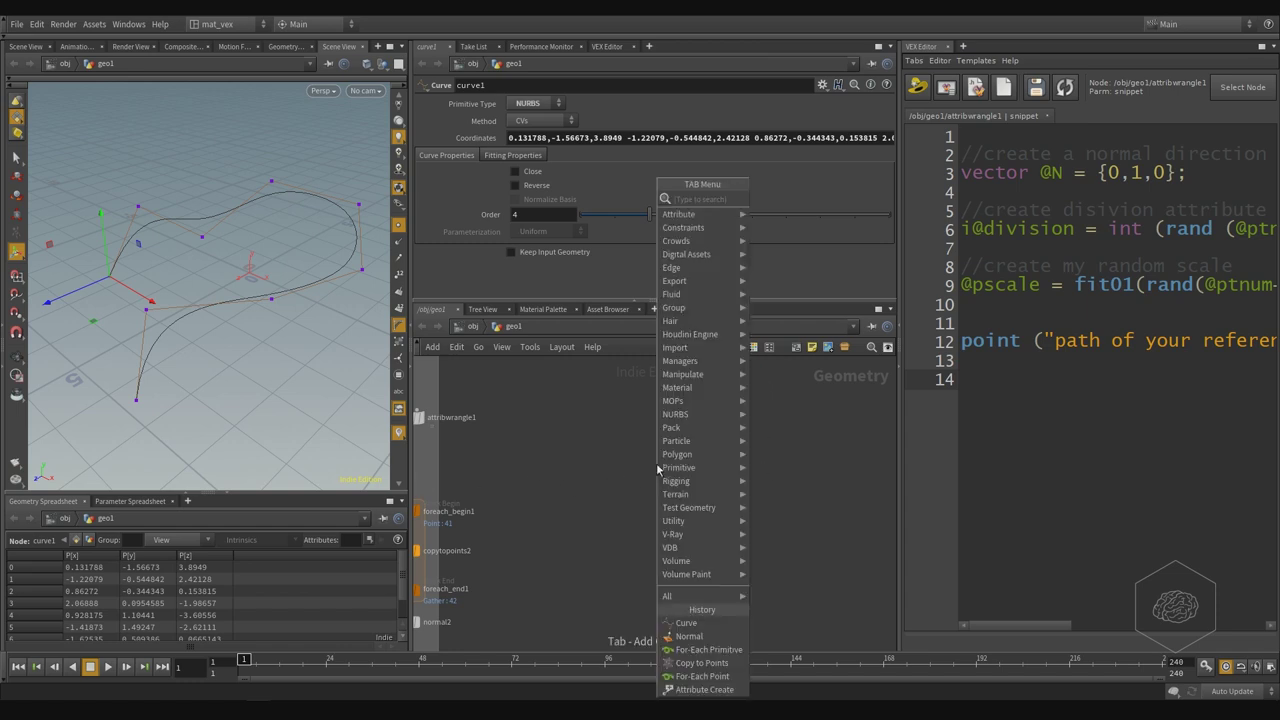
{"action": "type", "text": "resample"}
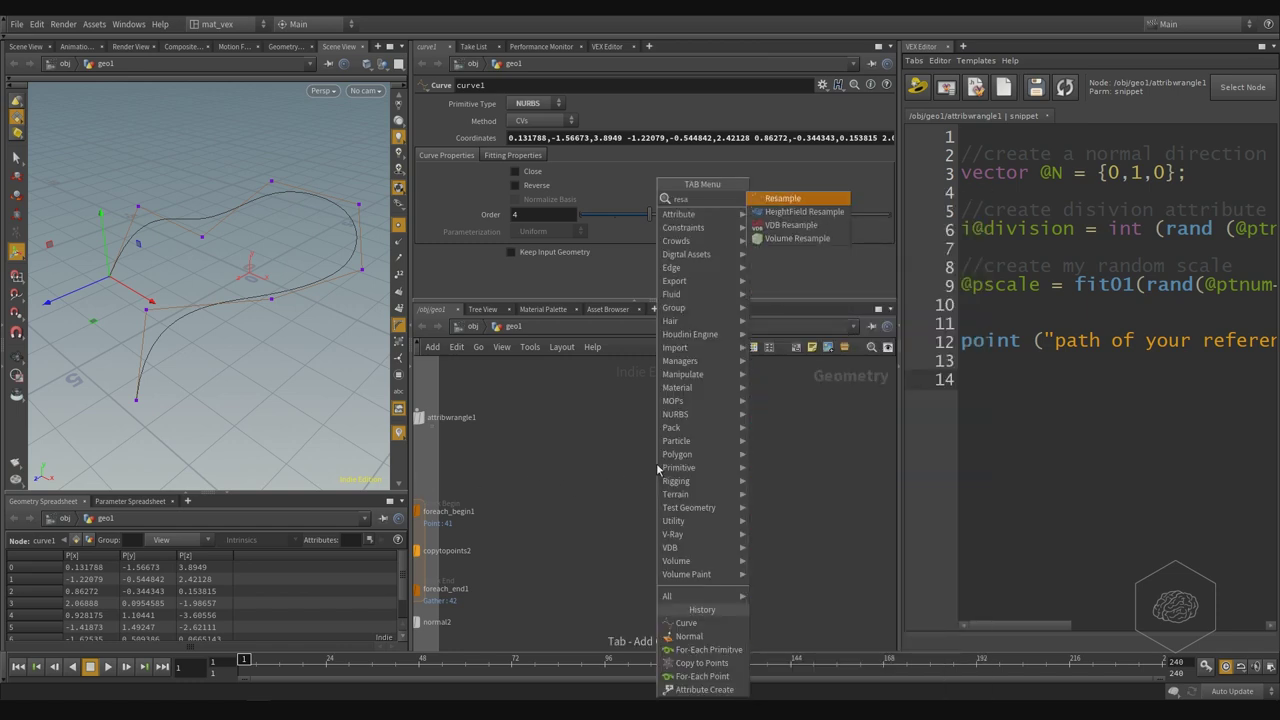
{"action": "key", "text": "Return"}
{"action": "left_click", "coordinate": [656, 463]}
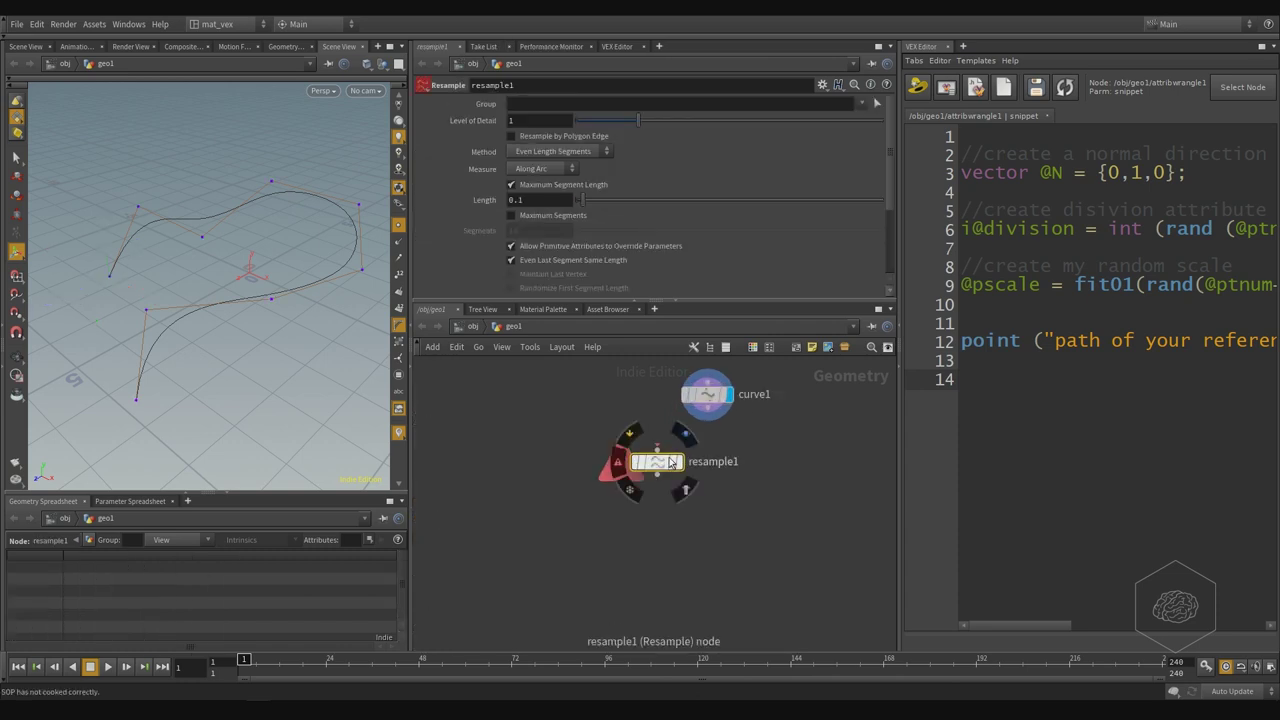
{"action": "left_click", "coordinate": [652, 446]}
{"action": "left_click", "coordinate": [707, 405]}
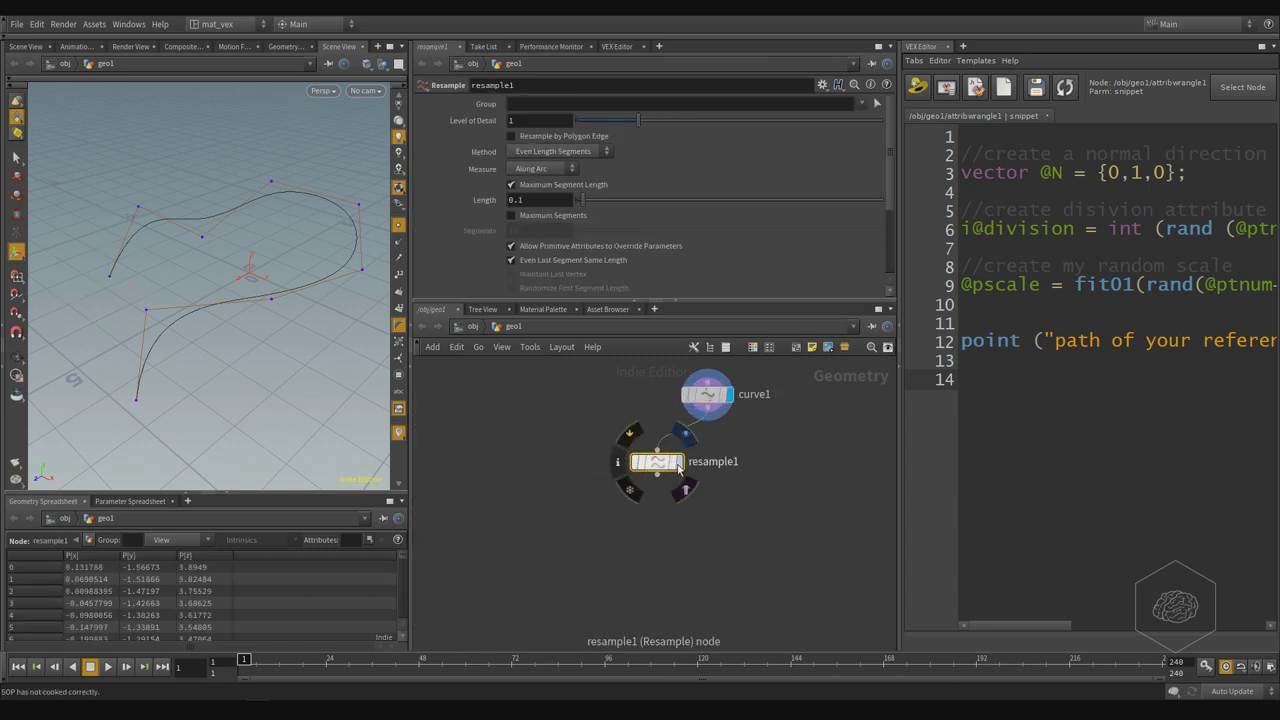
{"action": "left_click_drag", "start_coordinate": [668, 474], "coordinate": [707, 471]}
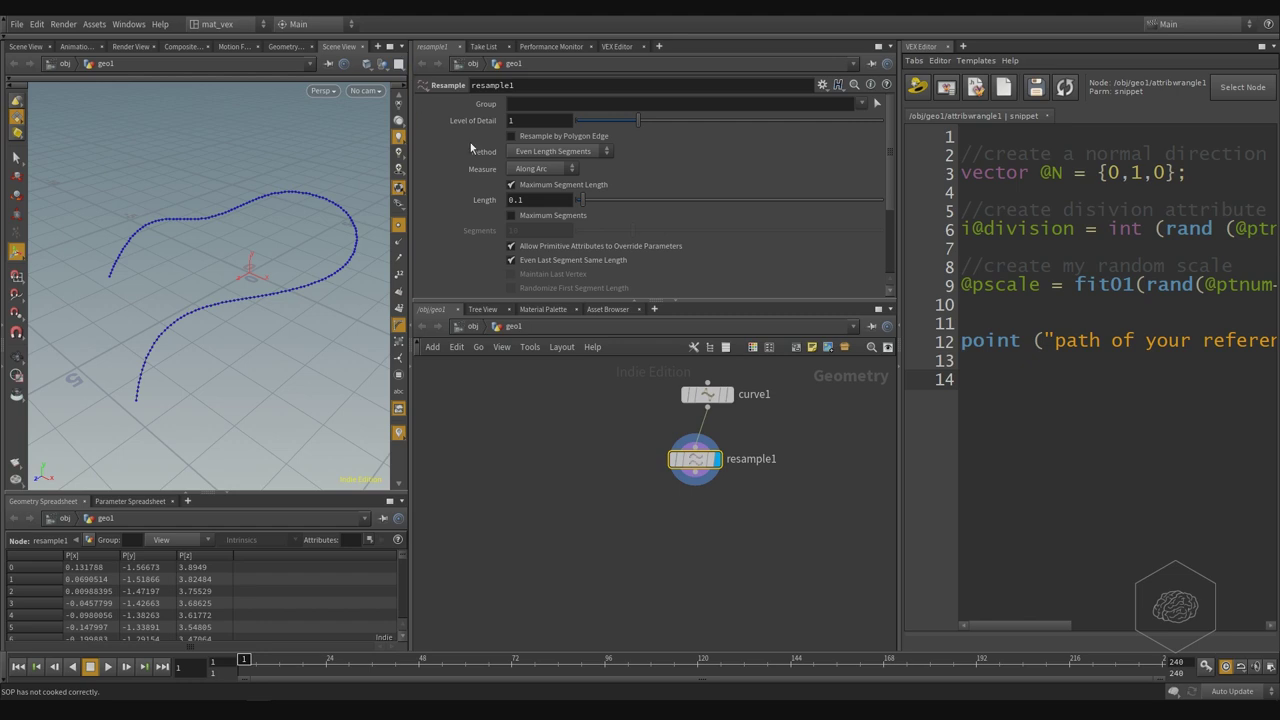
Try a Resample segment length of 0.31 with the Maximum Segments limit enabled.
{"action": "mouse_move", "coordinate": [583, 200]}
{"action": "left_mouse_down"}
{"action": "mouse_move", "coordinate": [630, 209]}
{"action": "mouse_move", "coordinate": [595, 208]}
{"action": "left_mouse_up"}
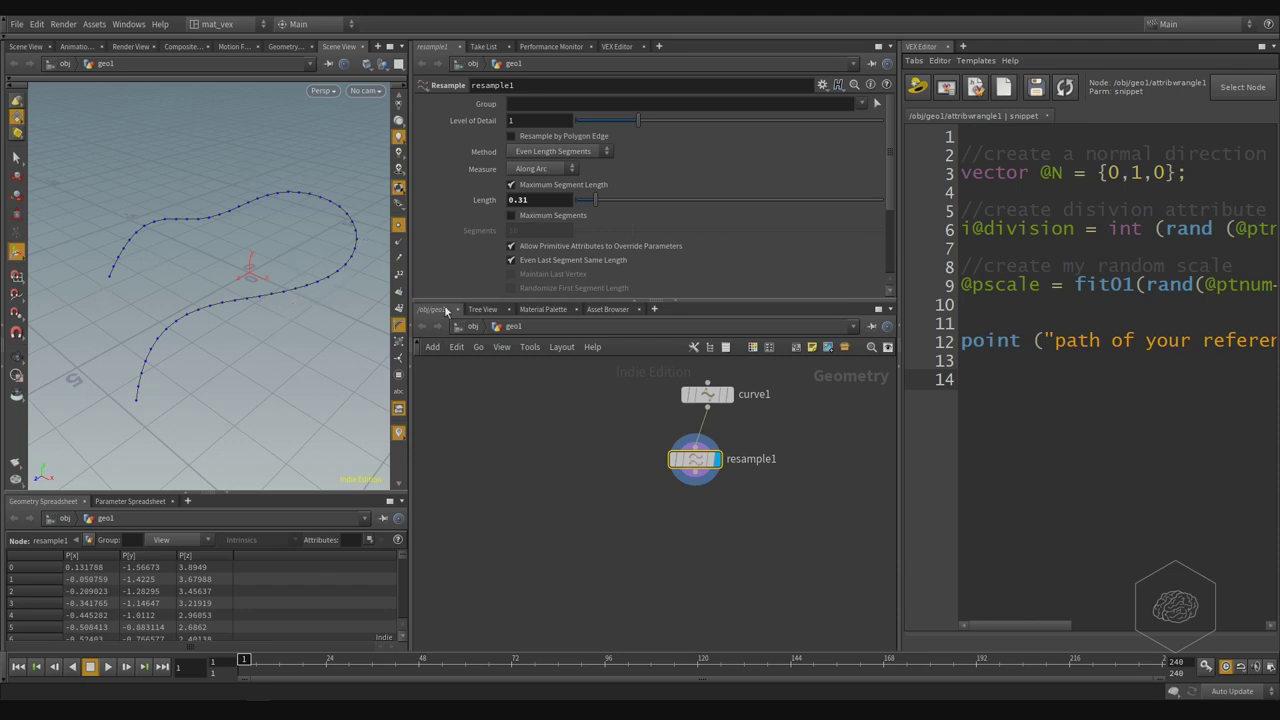
{"action": "left_click", "coordinate": [563, 200]}
{"action": "left_click", "coordinate": [545, 216]}
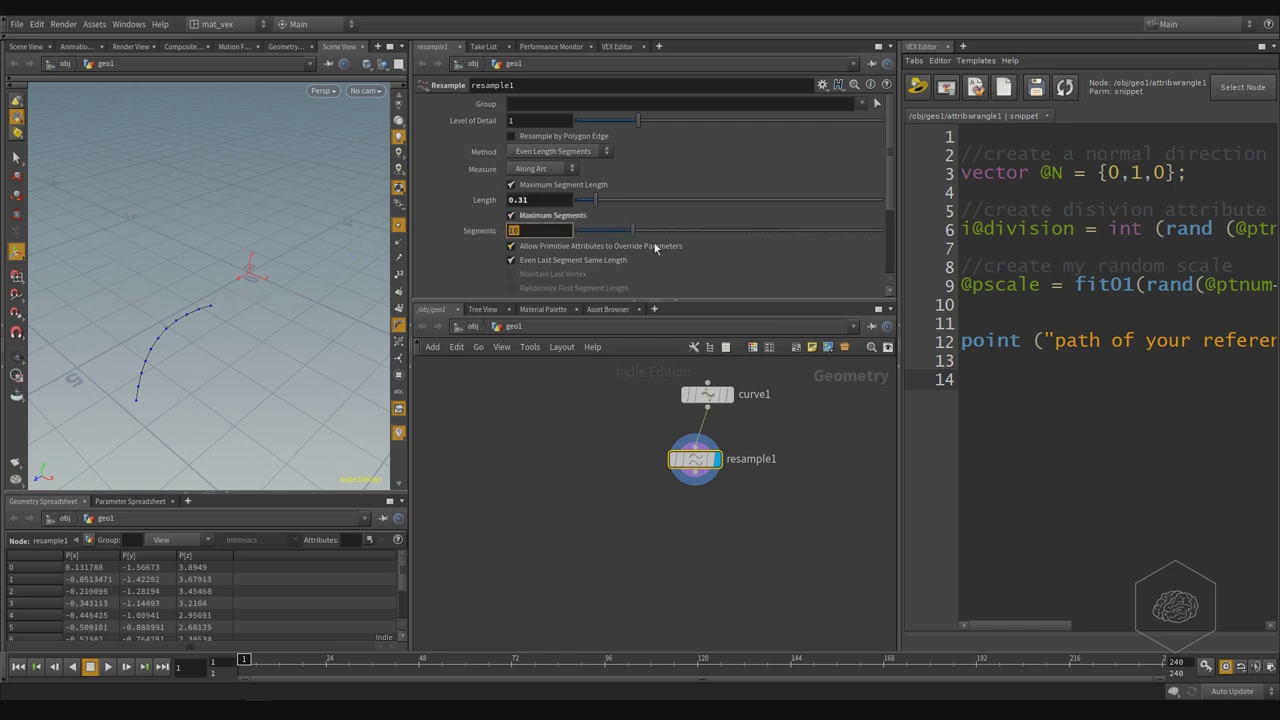
Revert the Resample length to its default and set the maximum number of segments to 50.
{"action": "right_click", "coordinate": [484, 201]}
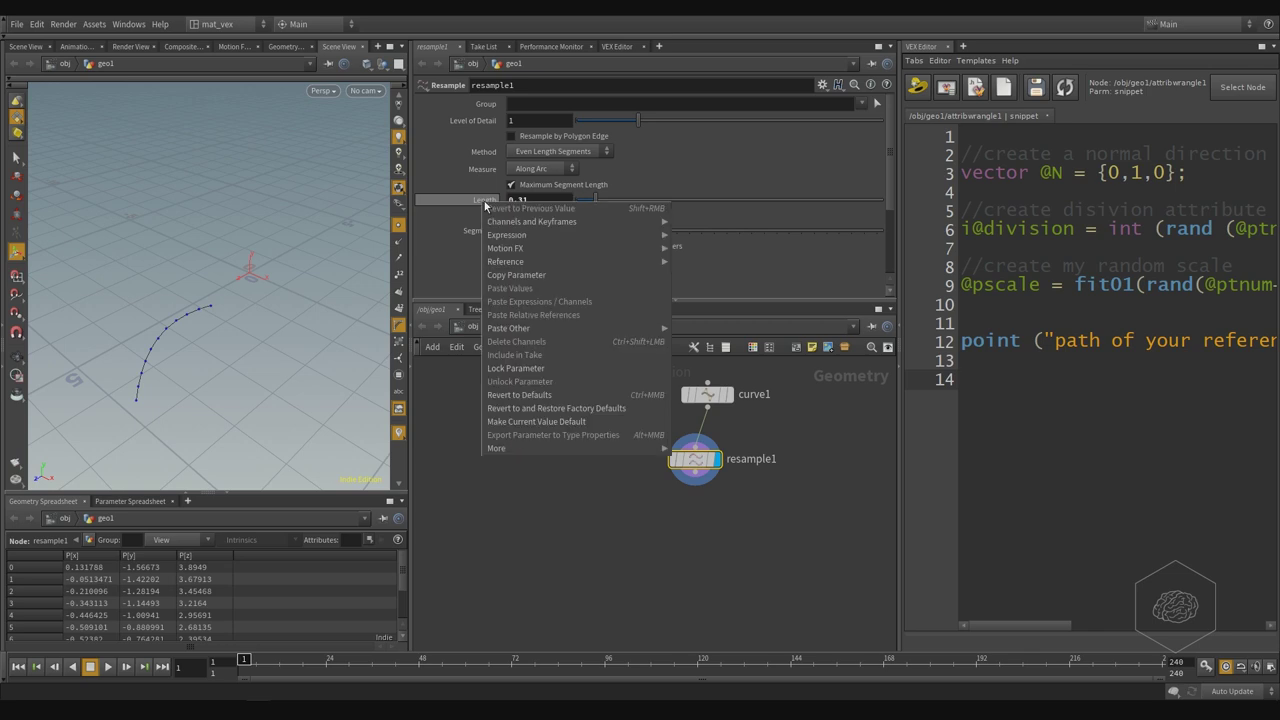
{"action": "left_click", "coordinate": [541, 395]}
{"action": "left_click", "coordinate": [514, 230]}
{"action": "type", "text": "50"}
{"action": "key", "text": "Return"}
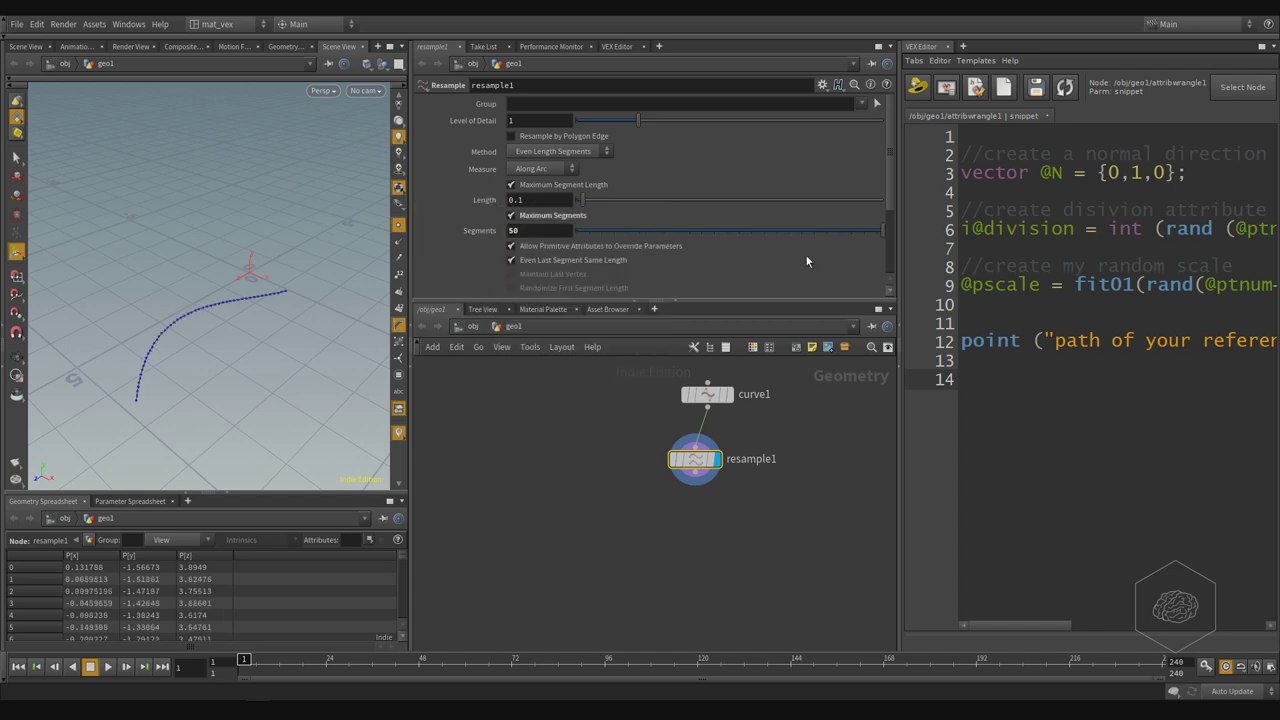
Disable the Maximum Segments limit on the Resample node and set its Length to 0.5.
{"action": "left_click", "coordinate": [514, 229]}
{"action": "key", "text": "Return"}
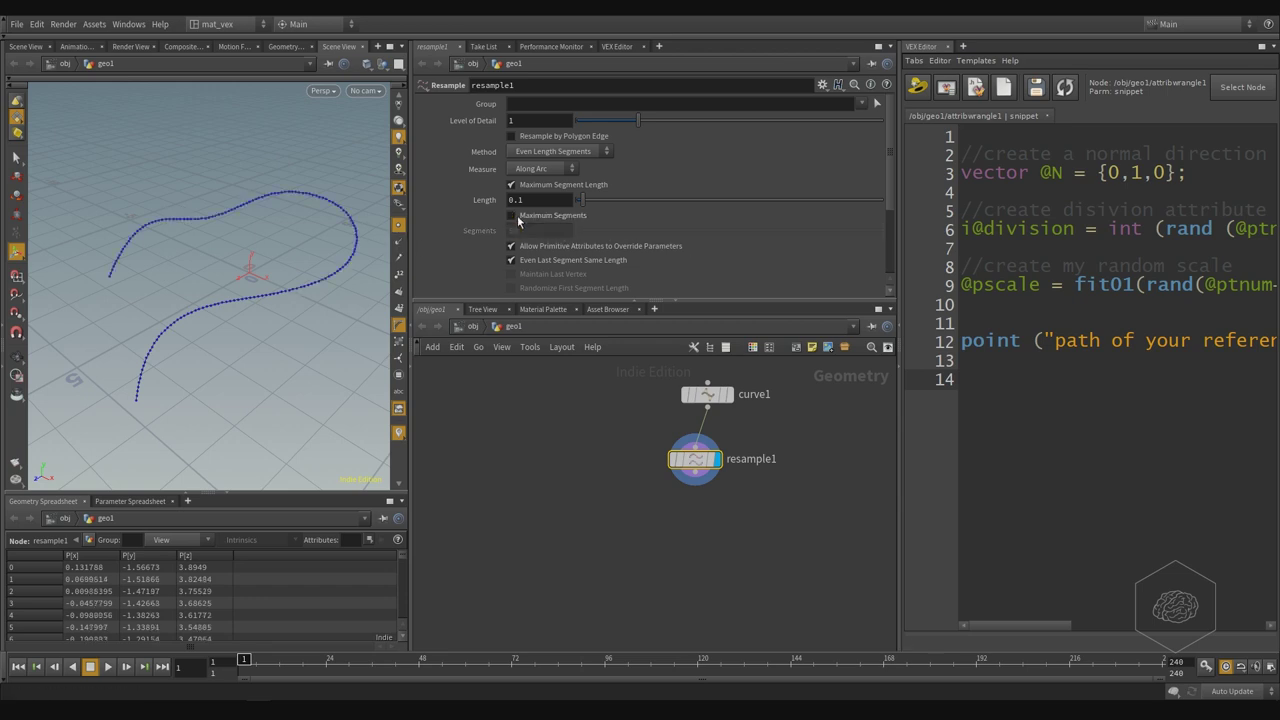
{"action": "scroll", "coordinate": [537, 255], "scroll_direction": "down", "scroll_amount": 3}
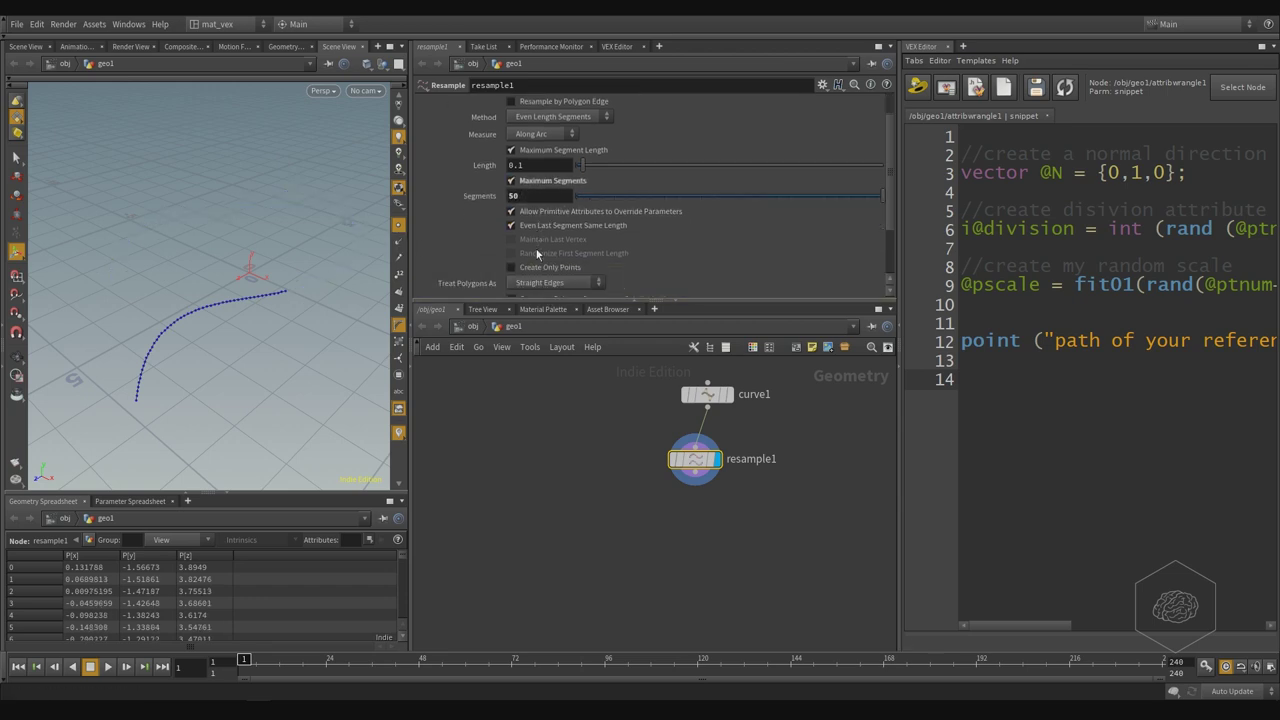
{"action": "left_click", "coordinate": [540, 233]}
{"action": "left_click", "coordinate": [540, 233]}
{"action": "scroll", "coordinate": [529, 183], "scroll_direction": "up", "scroll_amount": 1}
{"action": "left_click", "coordinate": [533, 181]}
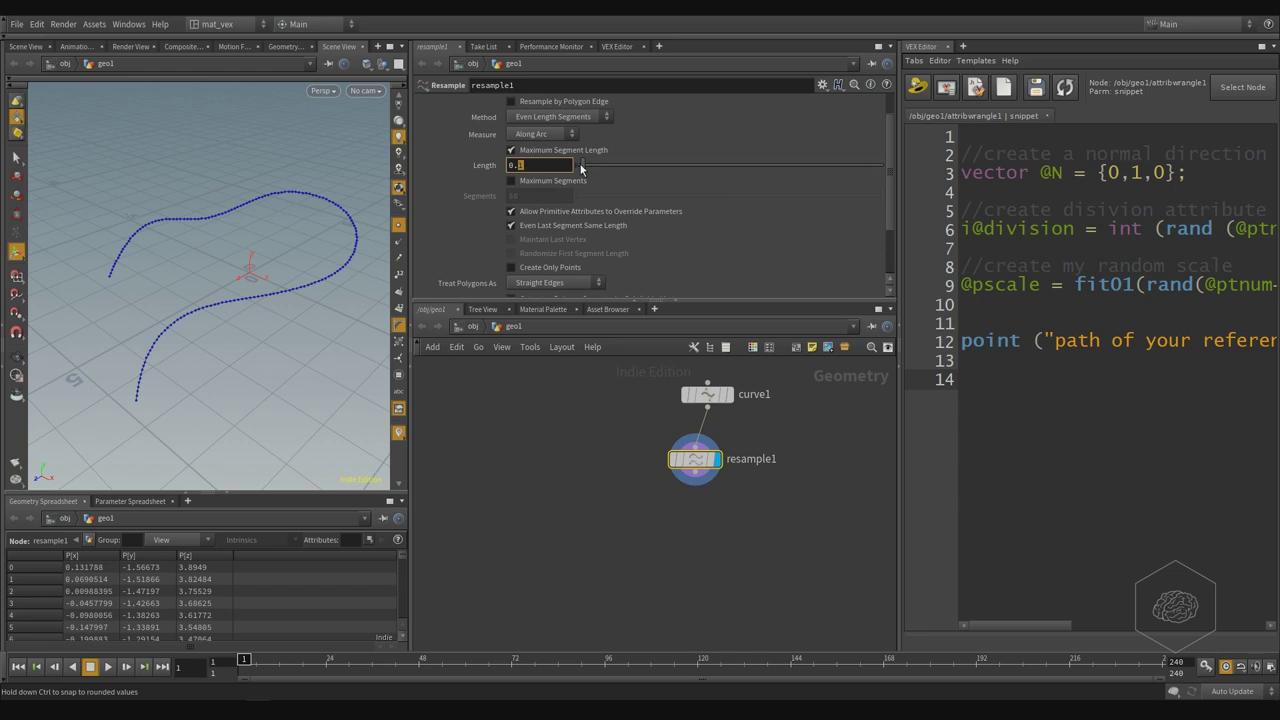
{"action": "type", "text": "5"}
{"action": "key", "text": "Return"}
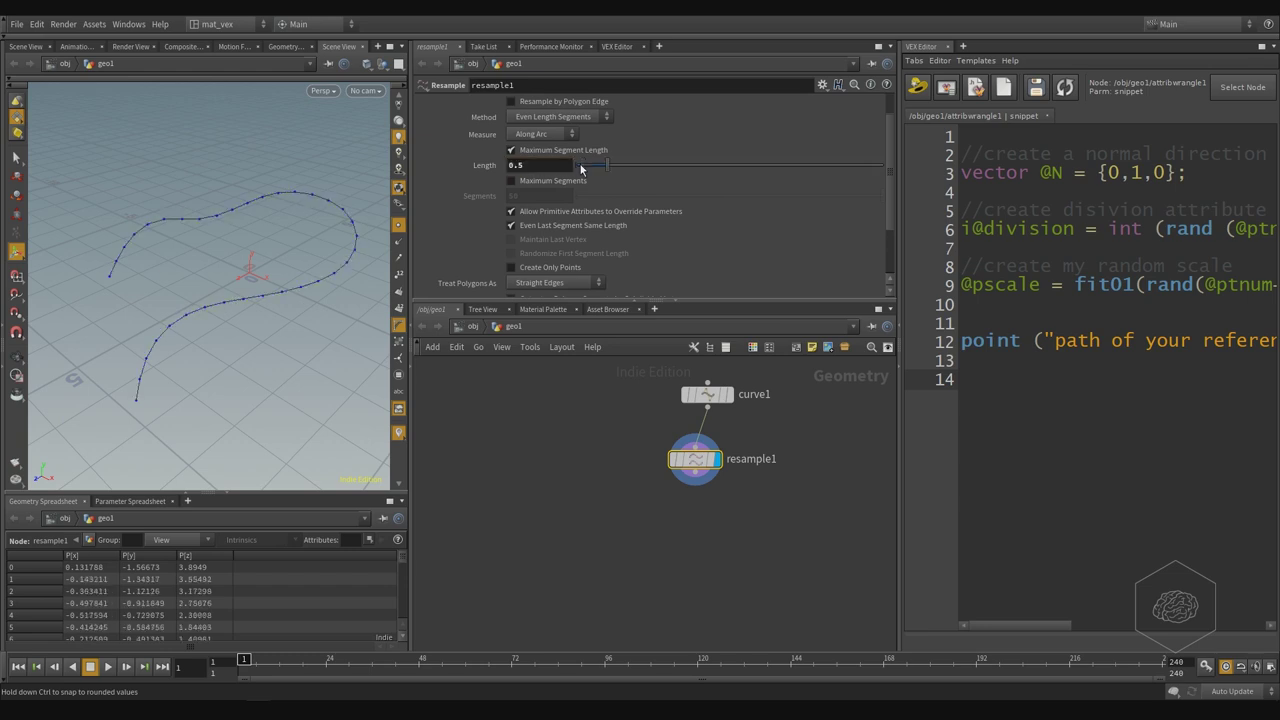
Turn on point numbers in the viewport and check the numbering at both ends of the resampled curve.
{"action": "left_click_drag", "start_coordinate": [186, 266], "coordinate": [252, 345]}
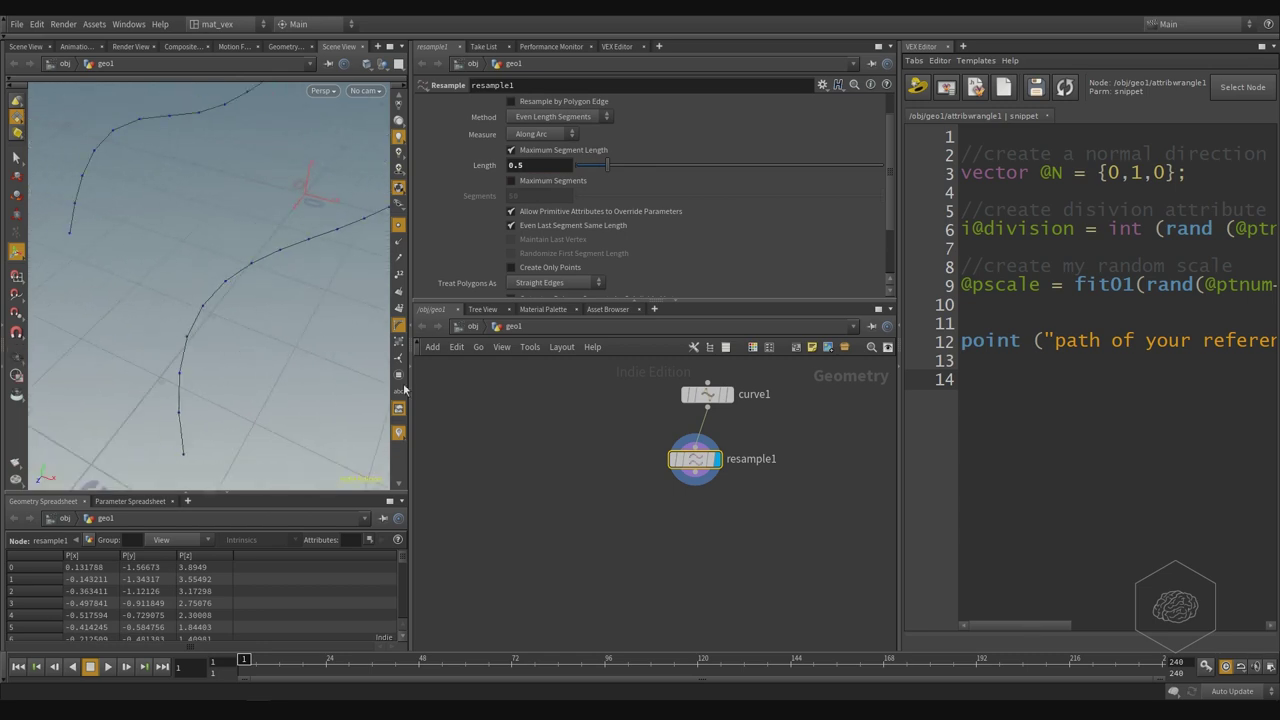
{"action": "middle_click_drag", "start_coordinate": [586, 399], "coordinate": [649, 475]}
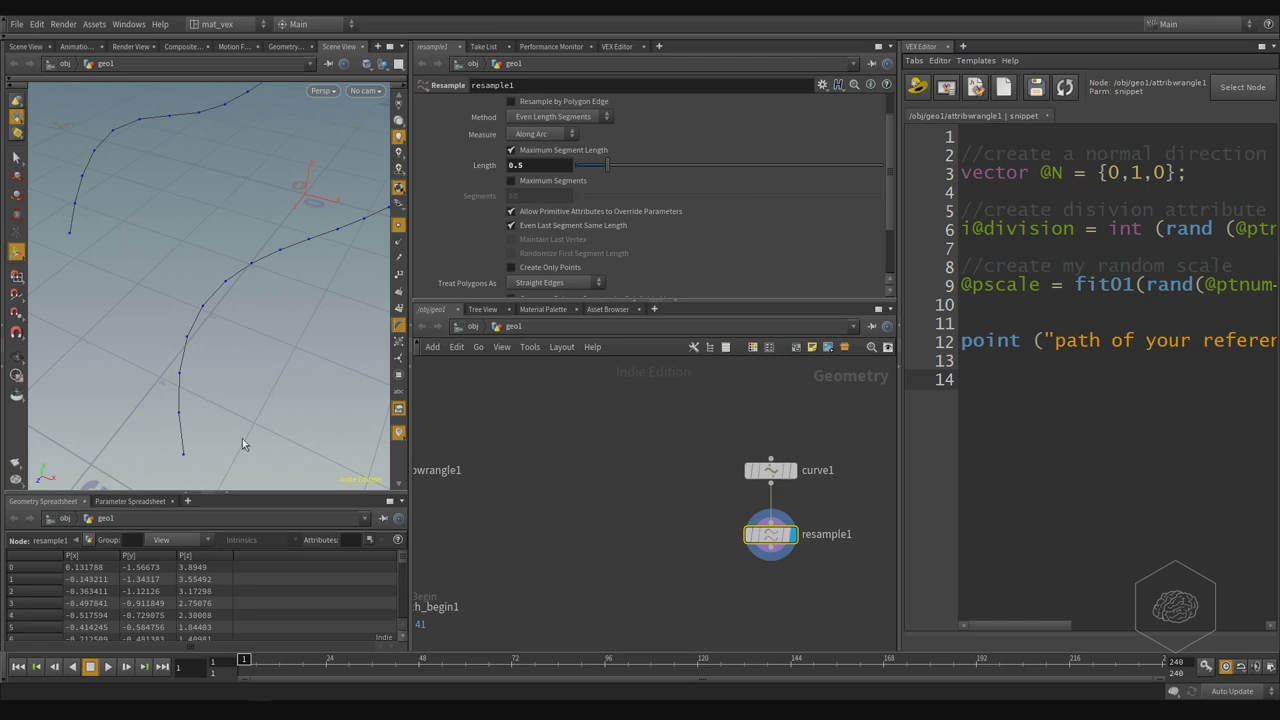
{"action": "left_click", "coordinate": [399, 274]}
{"action": "left_click_drag", "start_coordinate": [235, 448], "coordinate": [171, 429]}
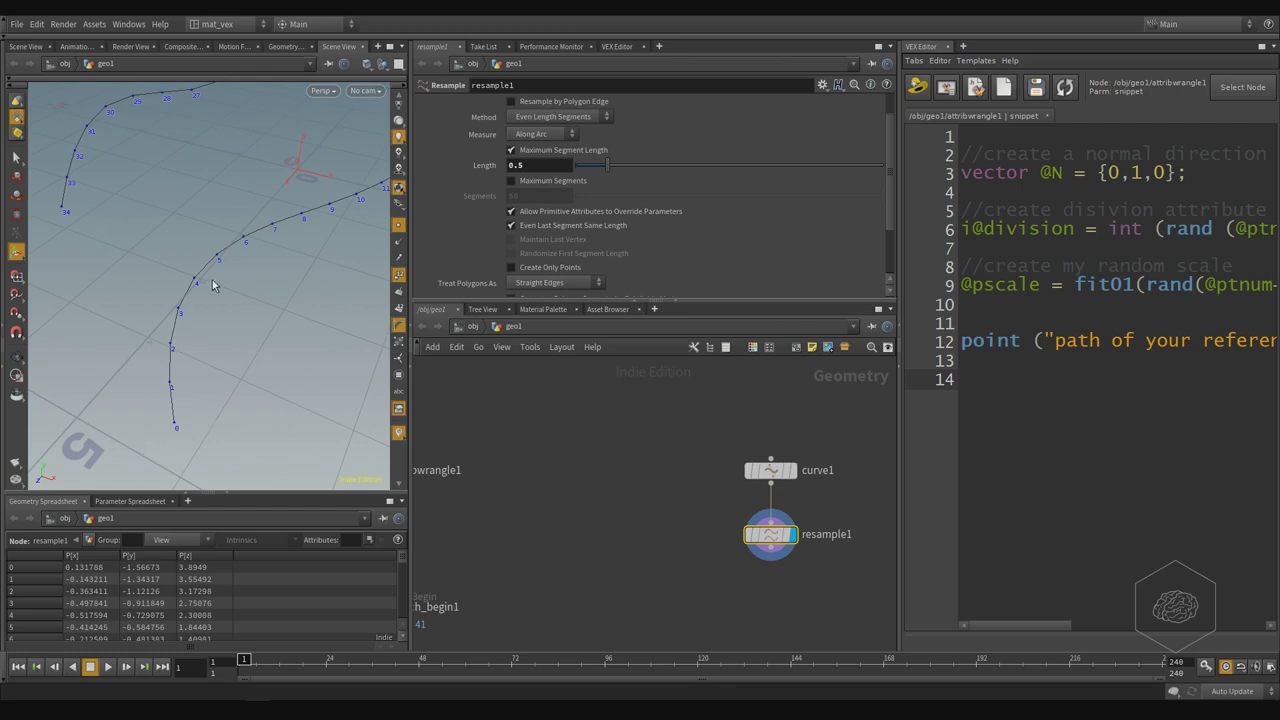
{"action": "left_click_drag", "start_coordinate": [306, 277], "coordinate": [115, 370]}
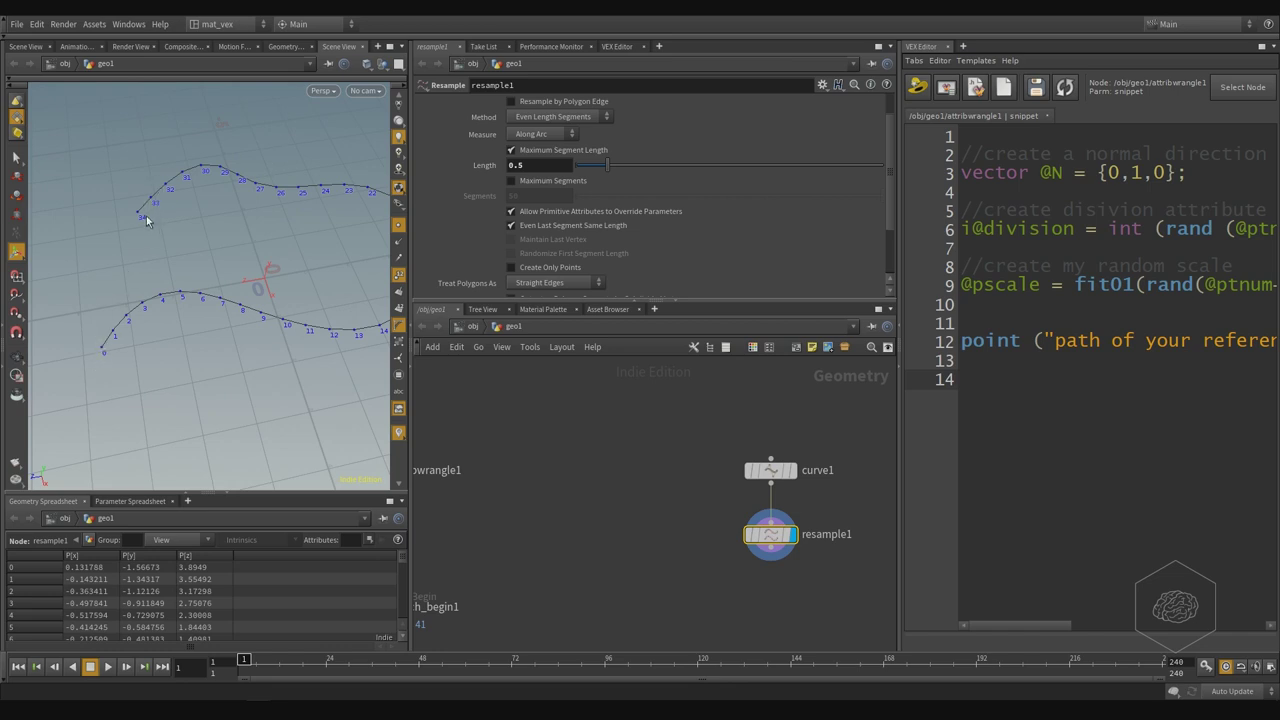
Add a Sort node below the Resample node, wire the resampled curve into it and display its result.
{"action": "middle_click_drag", "start_coordinate": [614, 515], "coordinate": [584, 457]}
{"action": "key", "text": "Tab"}
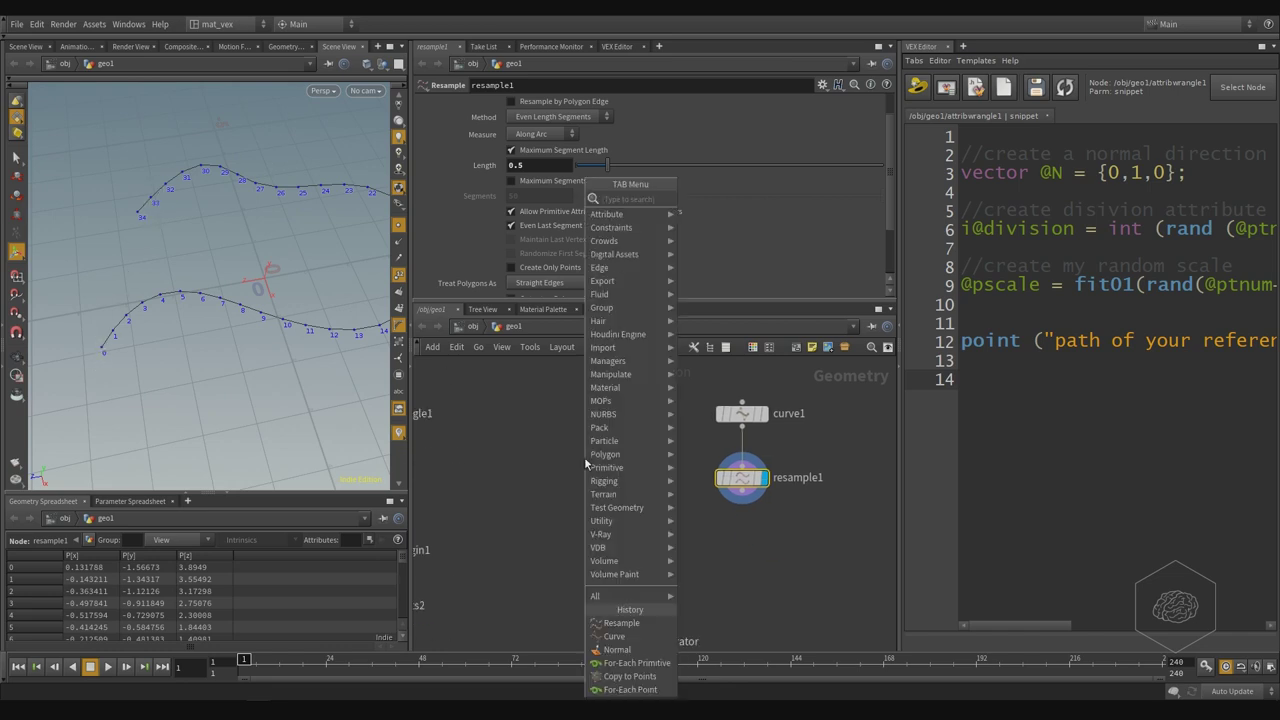
{"action": "left_click", "coordinate": [584, 457]}
{"action": "left_click", "coordinate": [750, 549]}
{"action": "left_click", "coordinate": [741, 504]}
{"action": "left_click", "coordinate": [745, 551]}
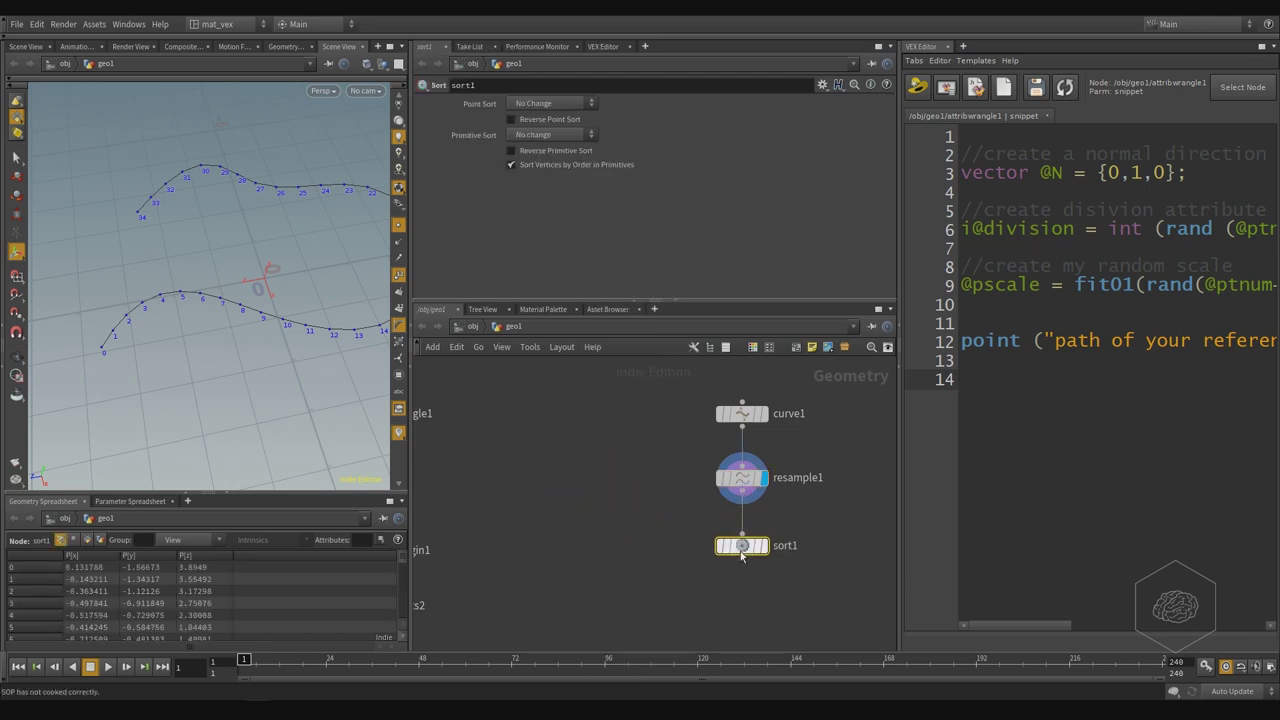
{"action": "left_click", "coordinate": [765, 548]}
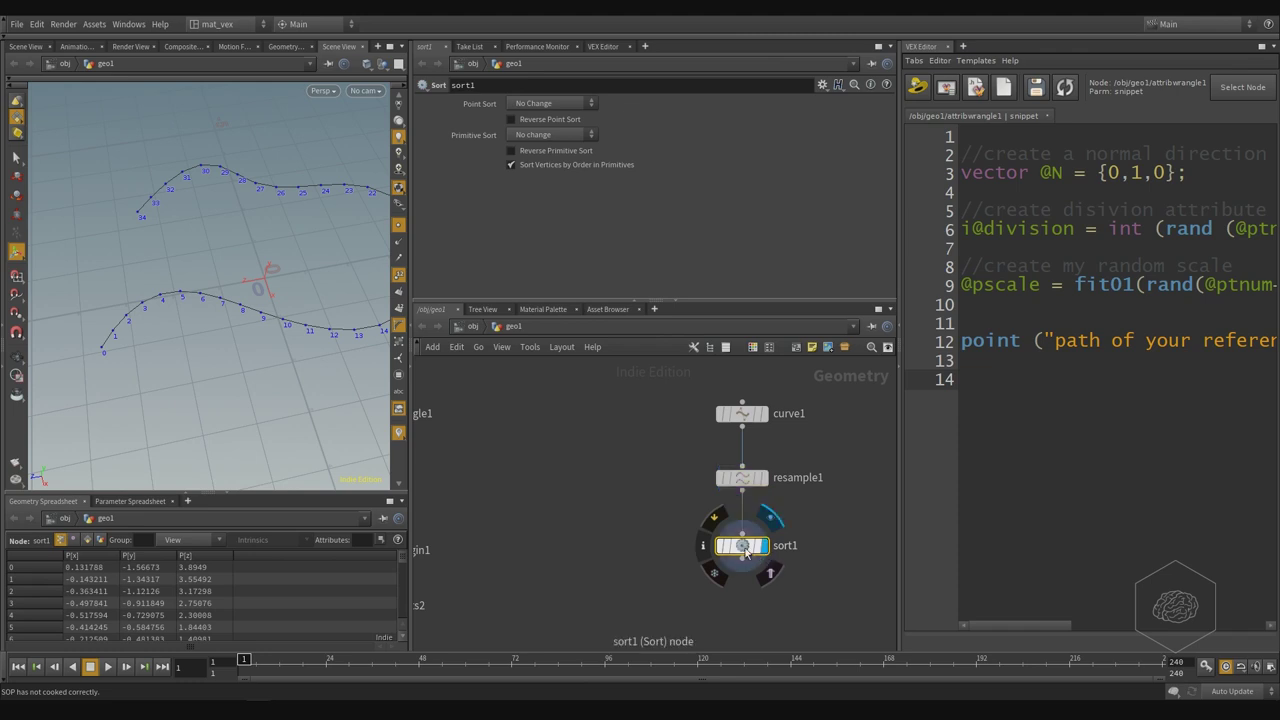
Try reversing the point order with the Sort node's Reverse Point Sort option.
{"action": "left_click", "coordinate": [564, 150]}
{"action": "left_click", "coordinate": [548, 119]}
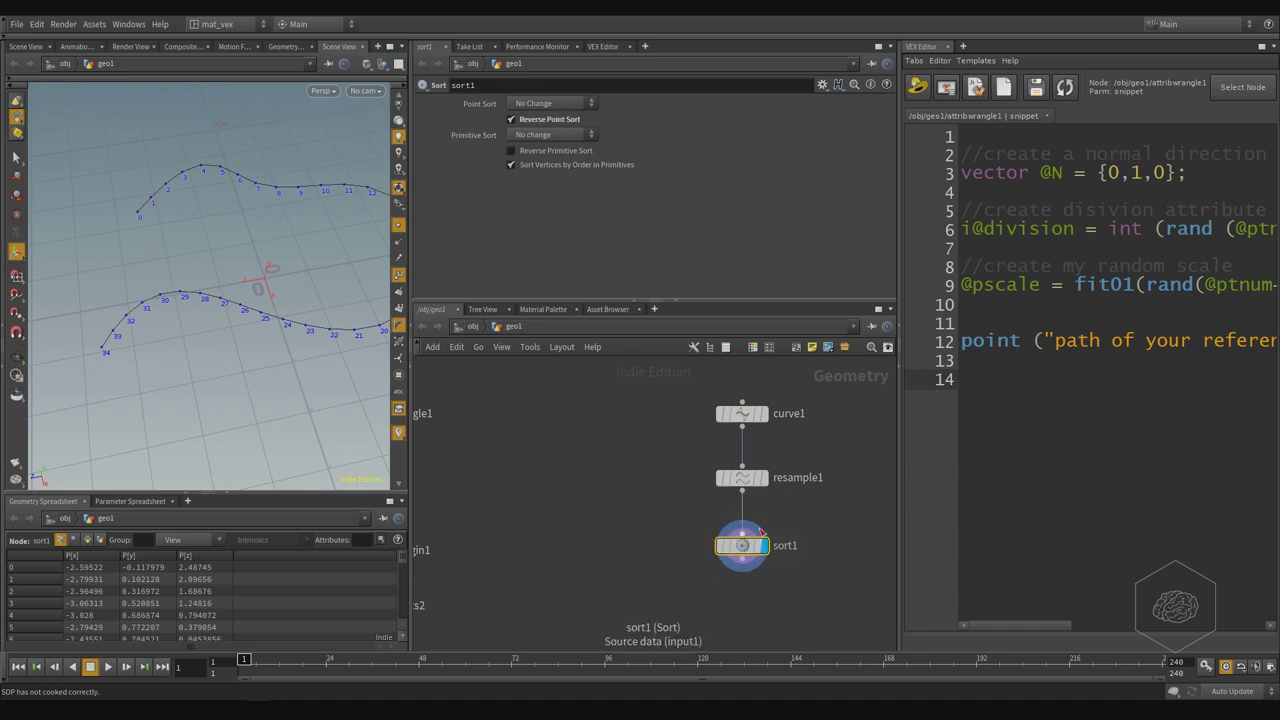
{"action": "left_click", "coordinate": [546, 119]}
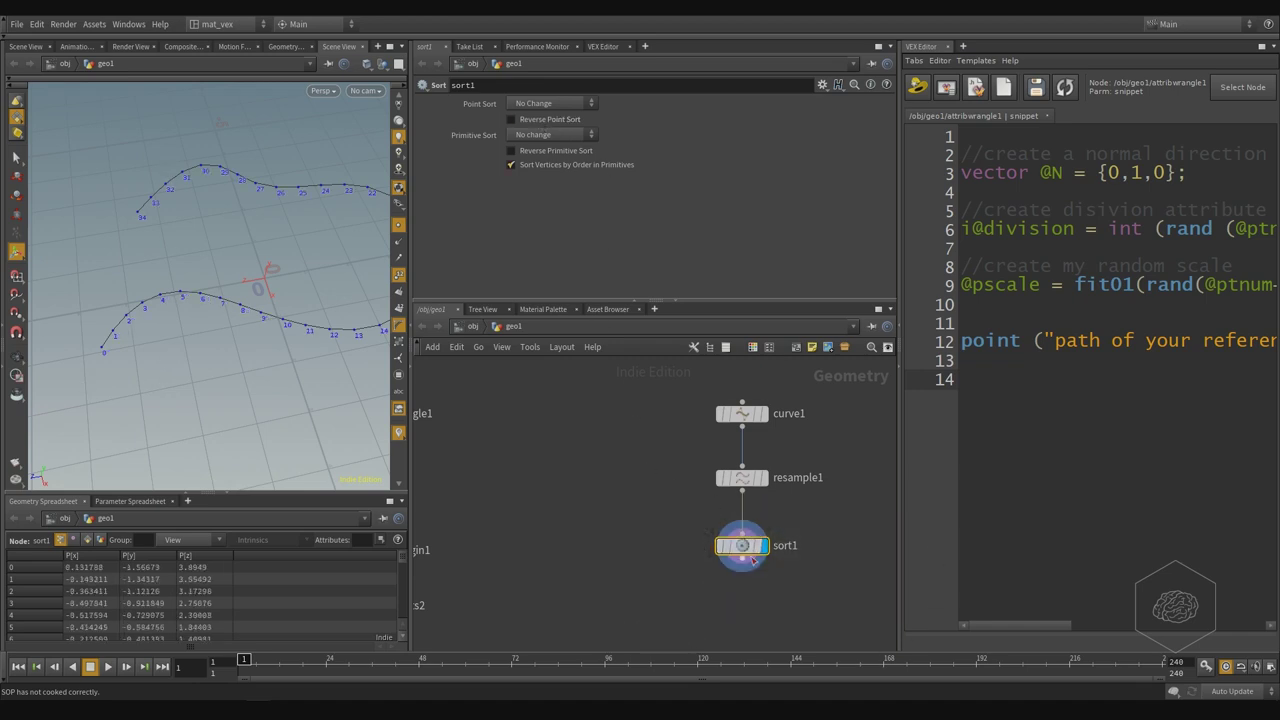
Rename the Sort node to sort_if_you_want_inverse_order.
{"action": "middle_click_drag", "start_coordinate": [745, 540], "coordinate": [727, 484]}
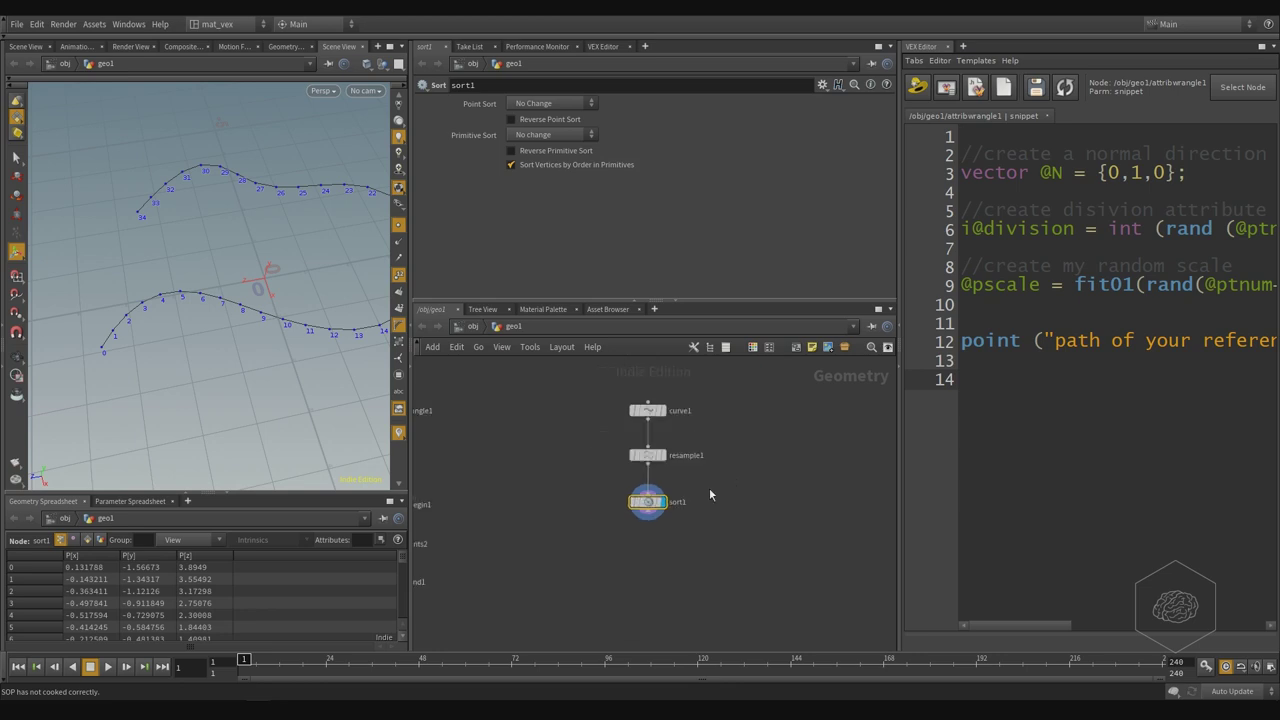
{"action": "left_click", "coordinate": [700, 439]}
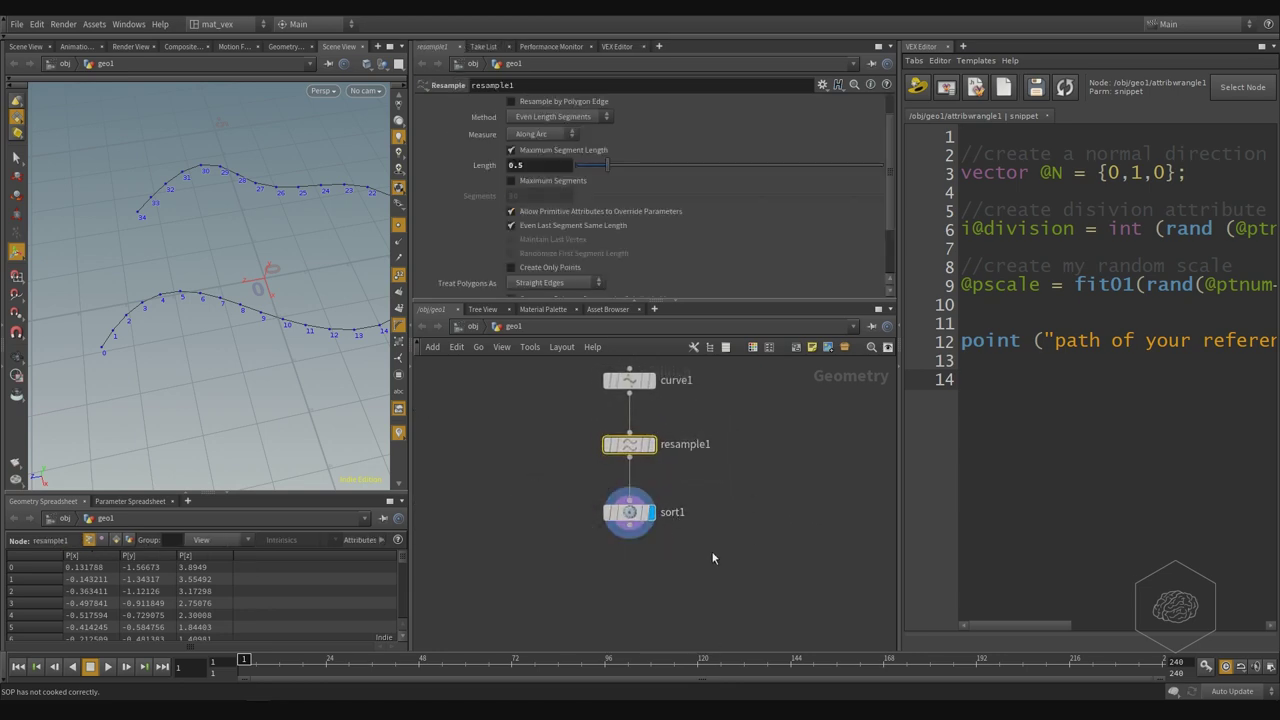
{"action": "double_click", "coordinate": [688, 511]}
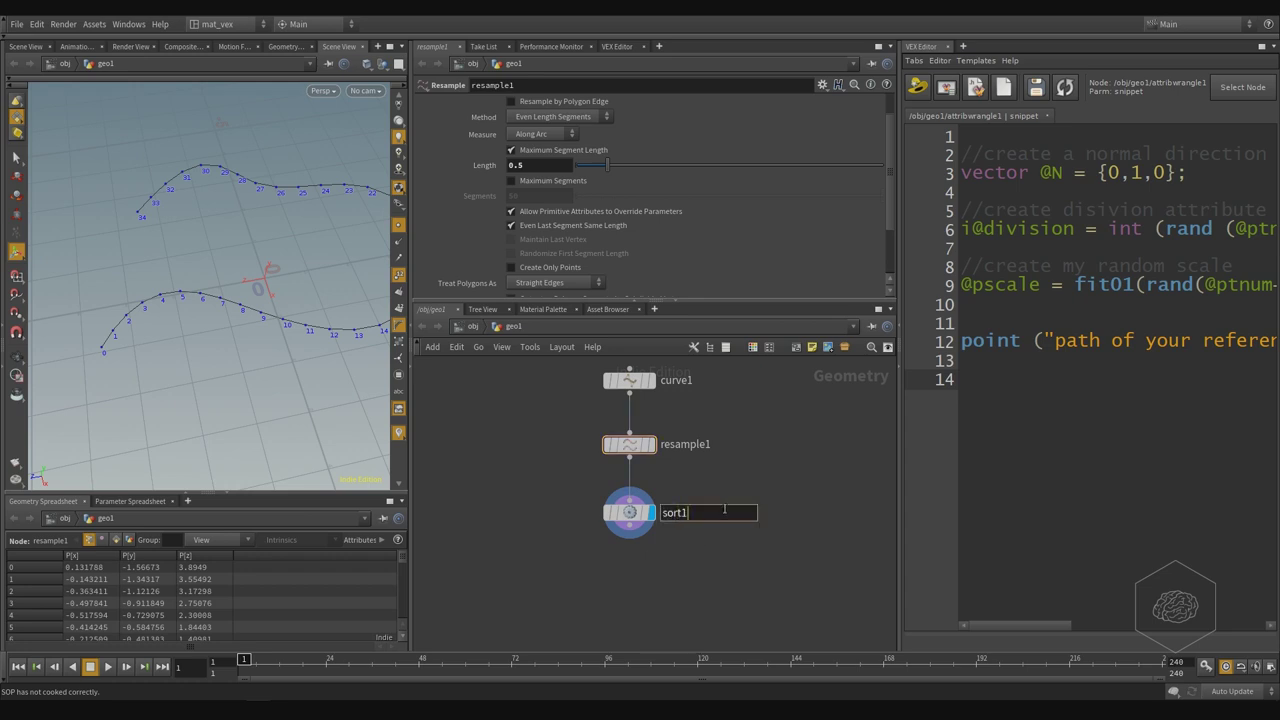
{"action": "key", "text": "shift+Left"}
{"action": "type", "text": "_if_you"}
{"action": "type", "text": "_want_in"}
{"action": "type", "text": "verse_or"}
{"action": "type", "text": "der"}
{"action": "key", "text": "Return"}
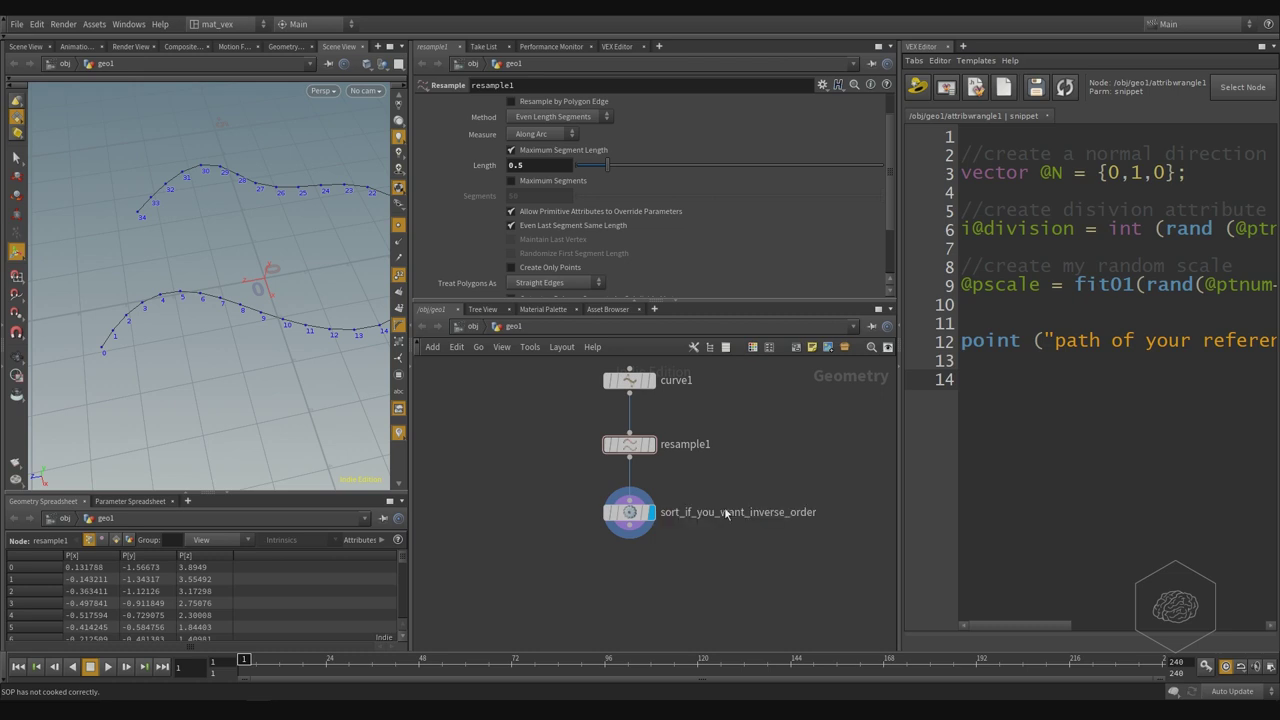
{"action": "left_click", "coordinate": [727, 513]}
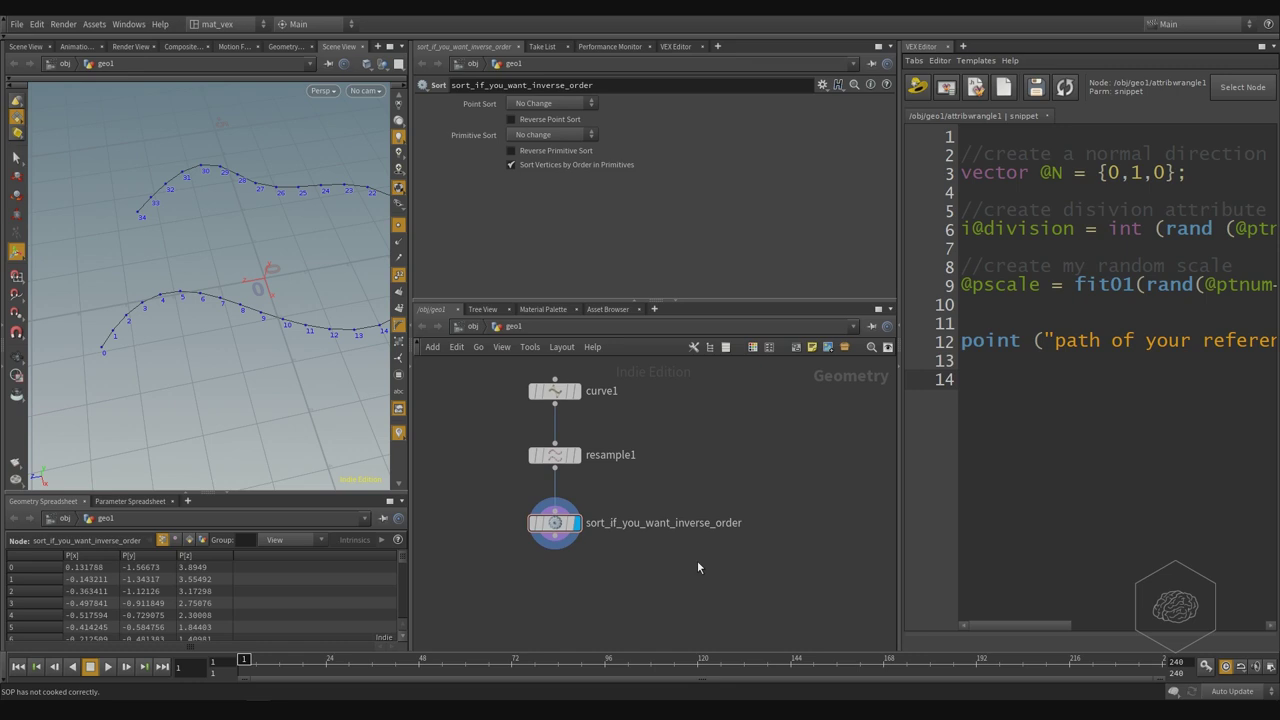
Add a Copy Stamp node to the network below the Sort node.
{"action": "key", "text": "Tab"}
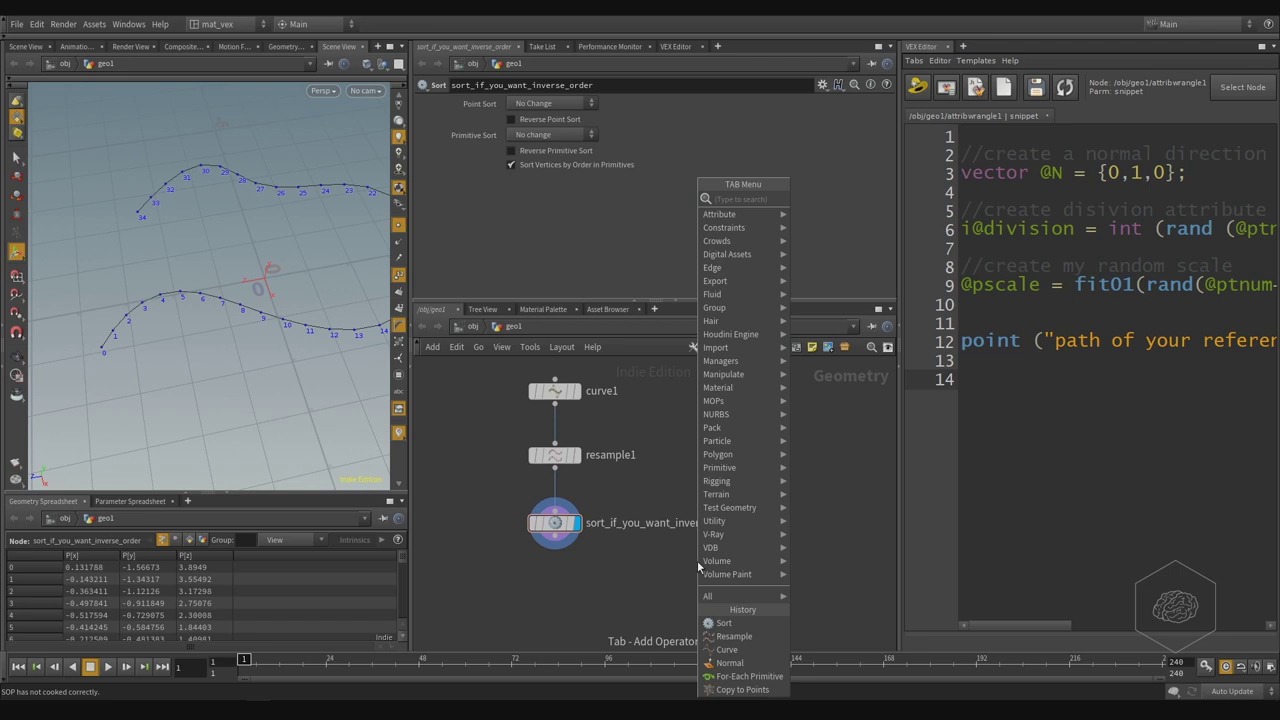
{"action": "type", "text": "cop"}
{"action": "key", "text": "Down"}
{"action": "key", "text": "Down"}
{"action": "key", "text": "Return"}
{"action": "left_click", "coordinate": [697, 560]}
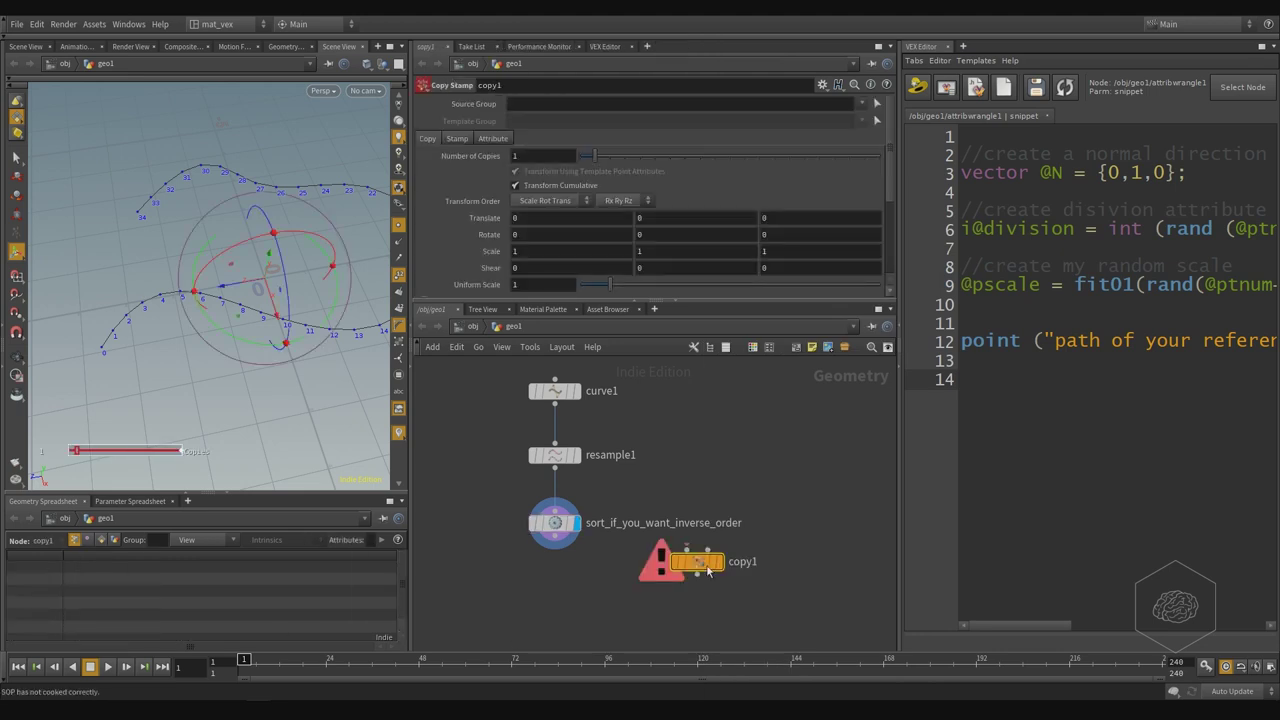
{"action": "left_click_drag", "start_coordinate": [697, 565], "coordinate": [763, 593]}
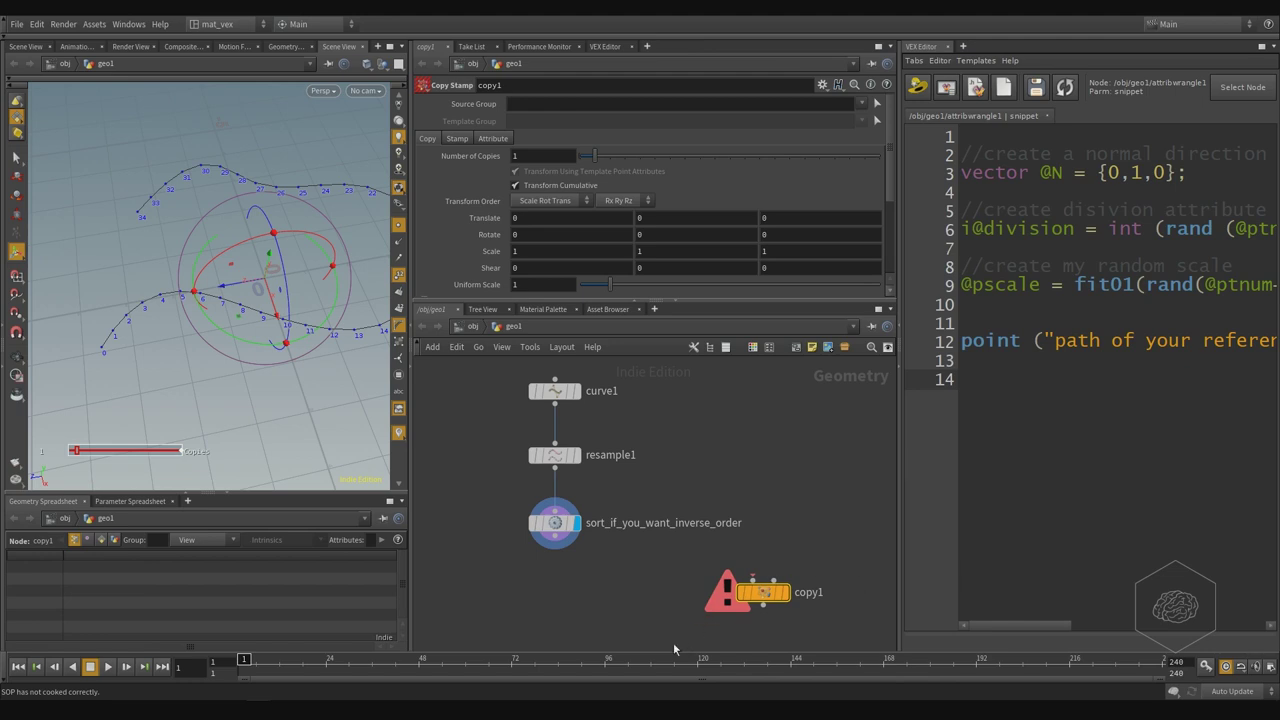
Wire the Sort node's output into the second input of the Copy Stamp node and place that node beneath the curve chain.
{"action": "scroll", "coordinate": [682, 647], "scroll_direction": "up", "scroll_amount": 2}
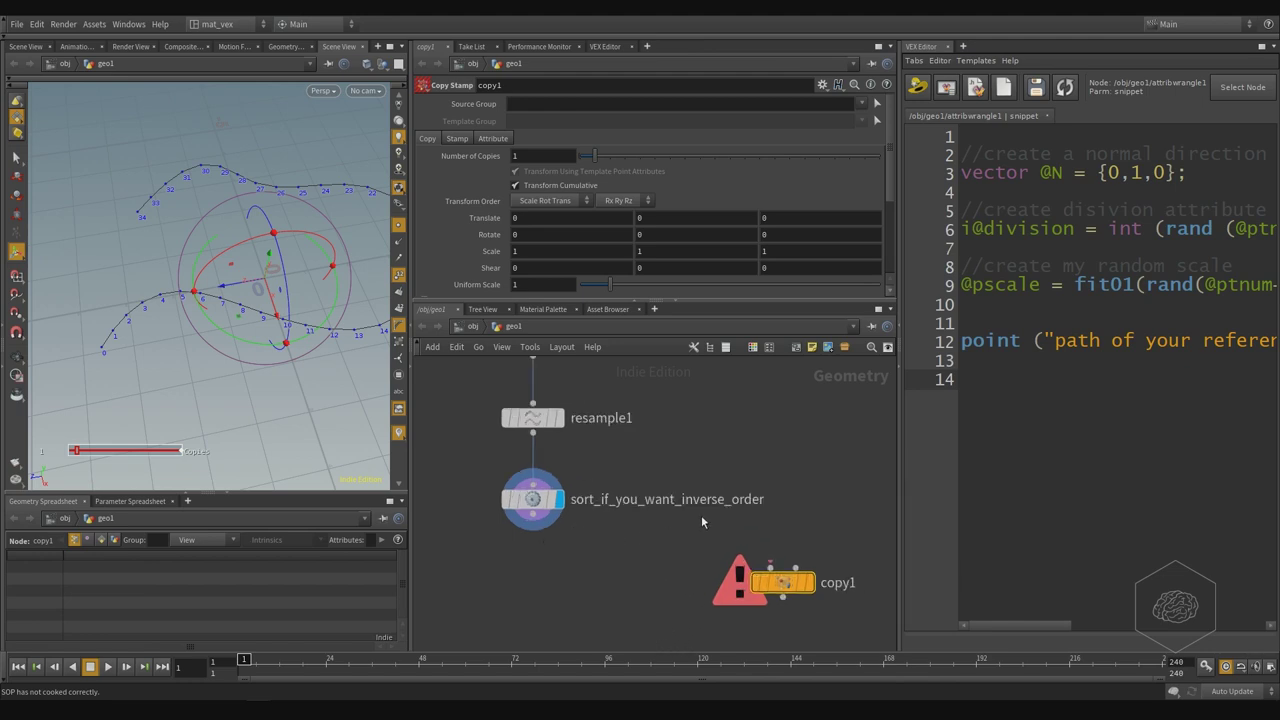
{"action": "scroll", "coordinate": [760, 420], "scroll_direction": "down", "scroll_amount": 2}
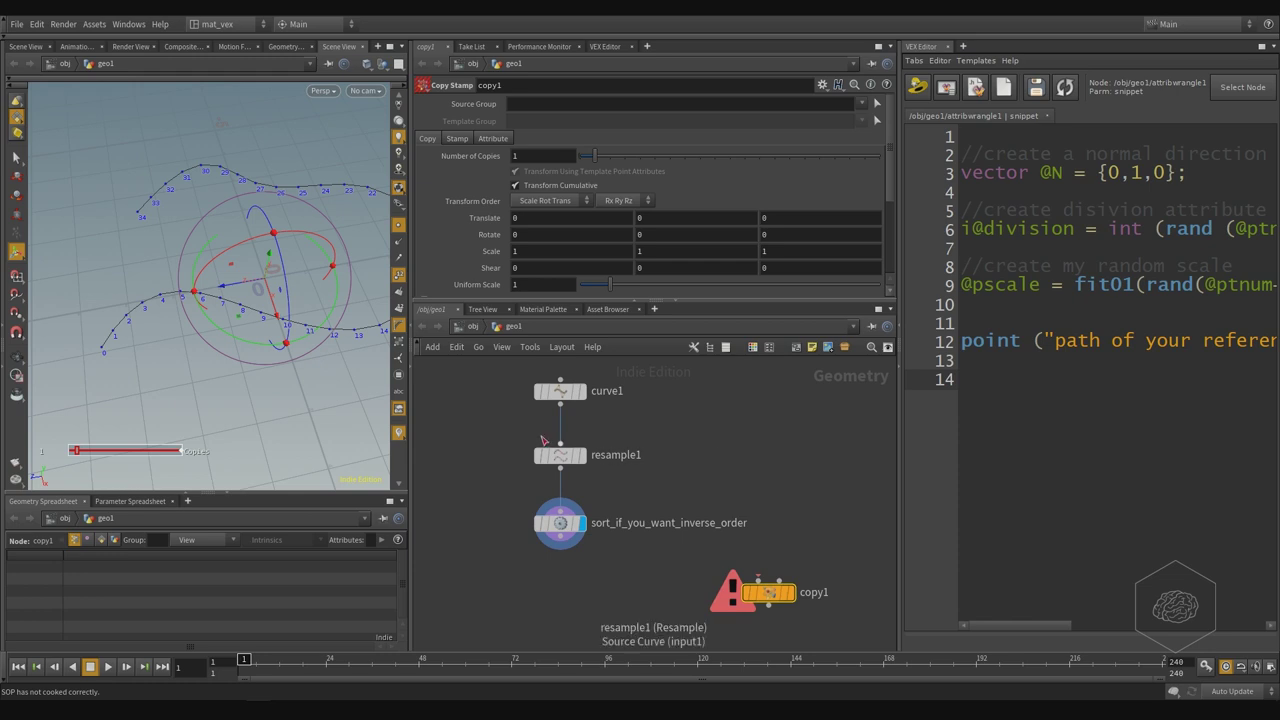
{"action": "left_click", "coordinate": [560, 548]}
{"action": "left_click", "coordinate": [777, 557]}
{"action": "middle_click_drag", "start_coordinate": [777, 557], "coordinate": [802, 475]}
{"action": "left_click_drag", "start_coordinate": [768, 512], "coordinate": [538, 538]}
{"action": "middle_click_drag", "start_coordinate": [489, 390], "coordinate": [634, 470]}
Add a Font node beside the Resample node and wire it into the first input of the Copy Stamp node.
{"action": "key", "text": "Tab"}
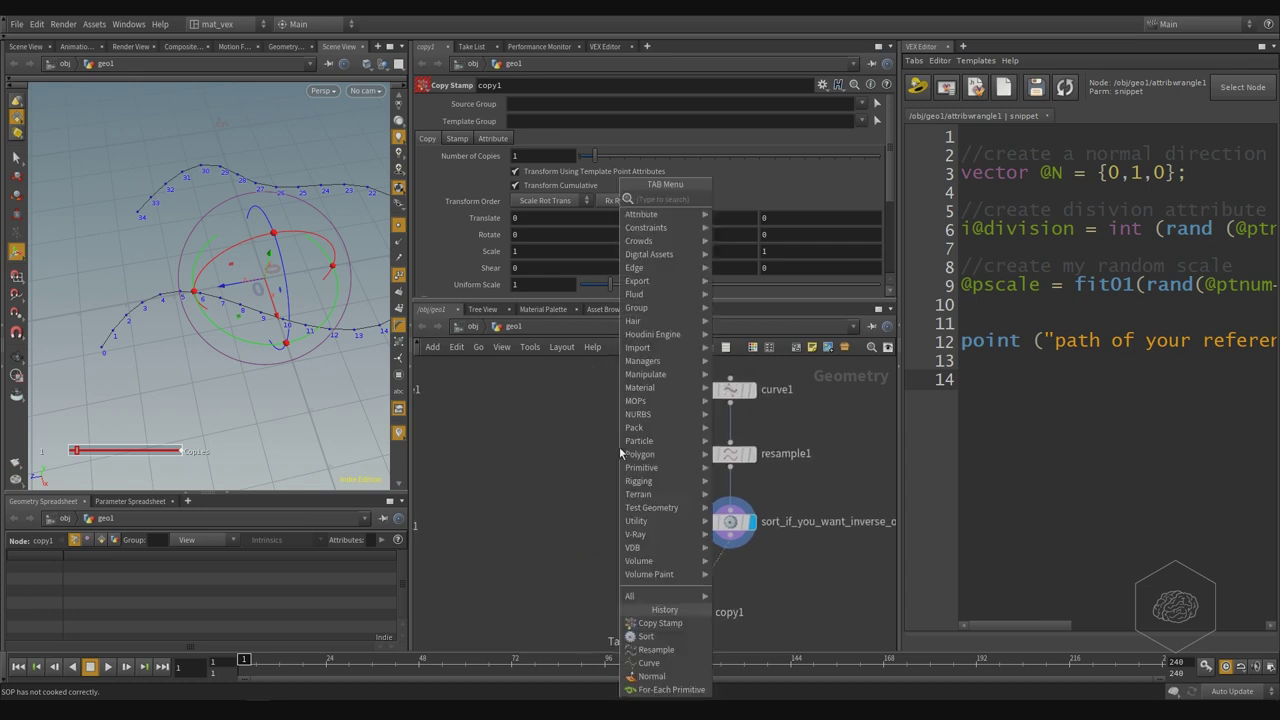
{"action": "type", "text": "null"}
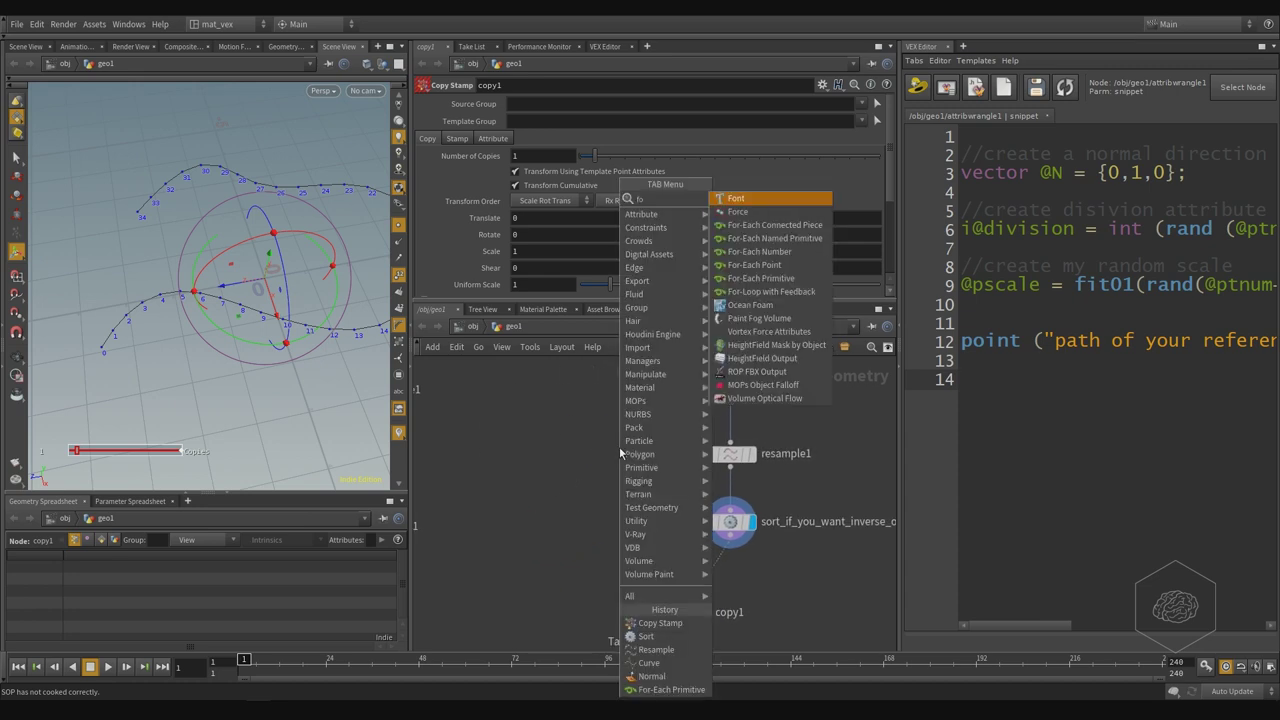
{"action": "key", "text": "Return"}
{"action": "left_click", "coordinate": [620, 450]}
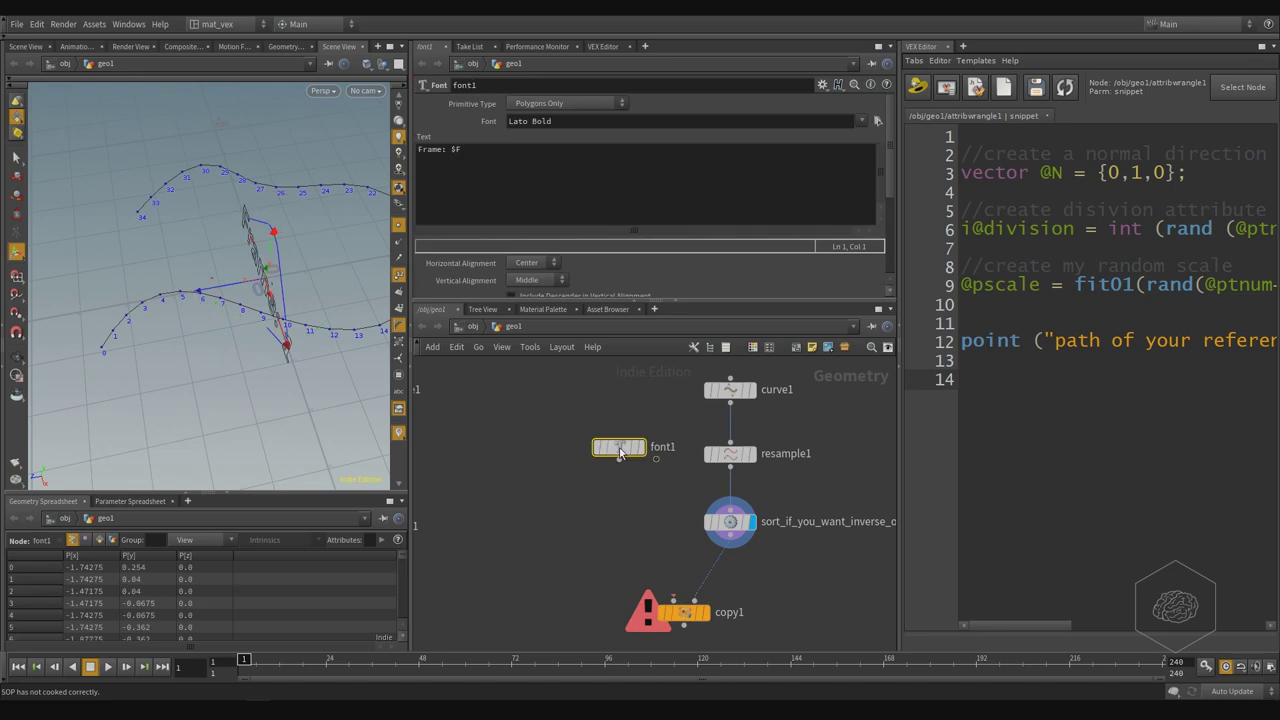
{"action": "left_click", "coordinate": [502, 174]}
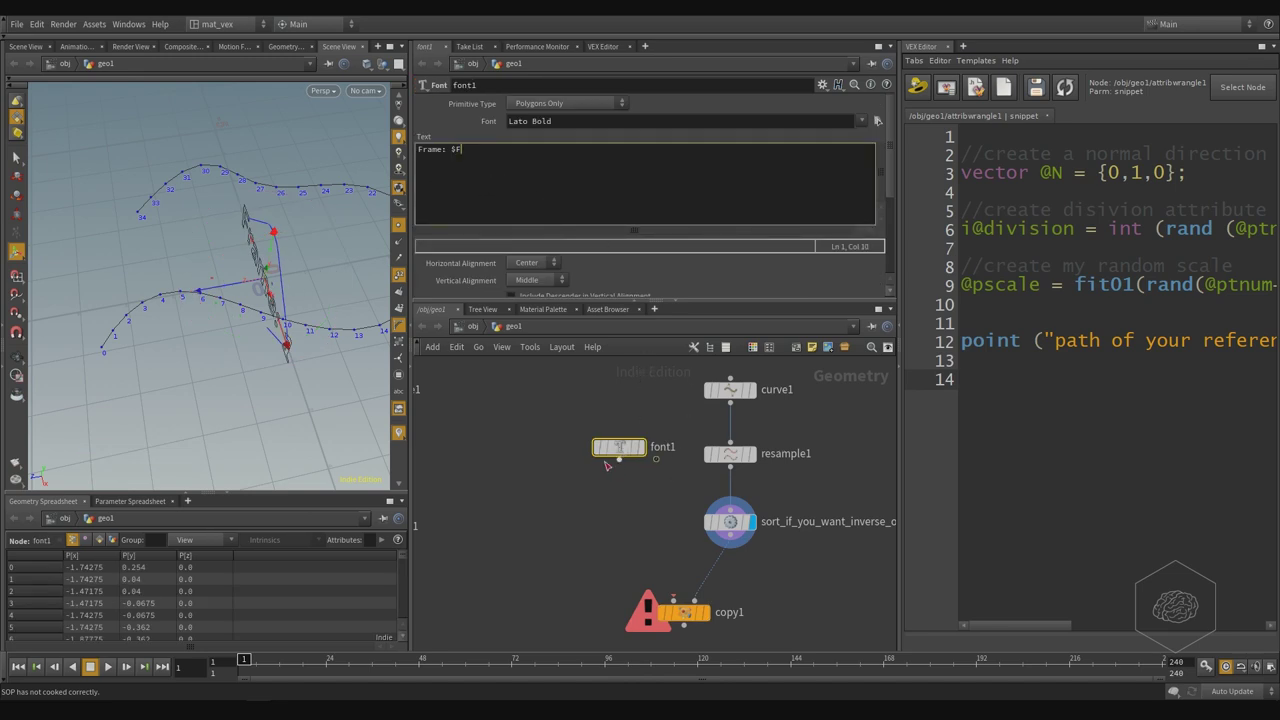
{"action": "left_click_drag", "start_coordinate": [619, 460], "coordinate": [673, 600]}
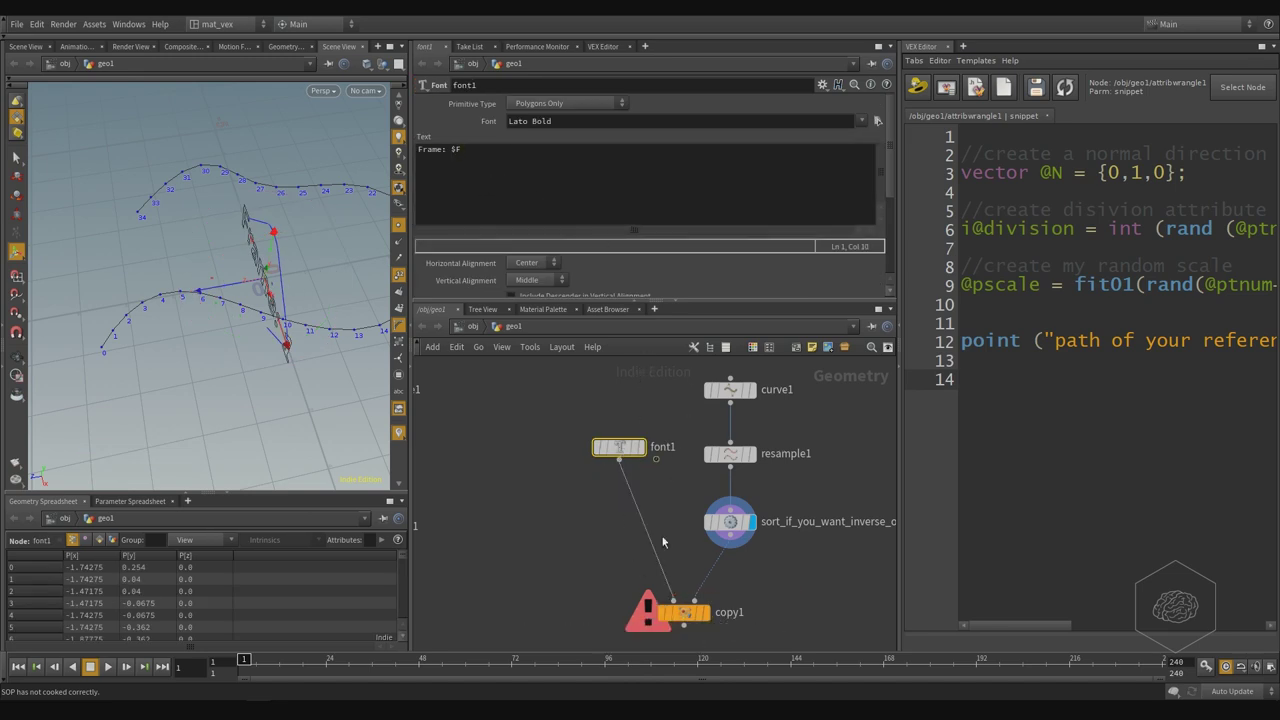
Display the Font node's text, turn off the viewport point numbers and view the text from the front.
{"action": "left_click", "coordinate": [641, 447]}
{"action": "left_click_drag", "start_coordinate": [220, 300], "coordinate": [330, 320]}
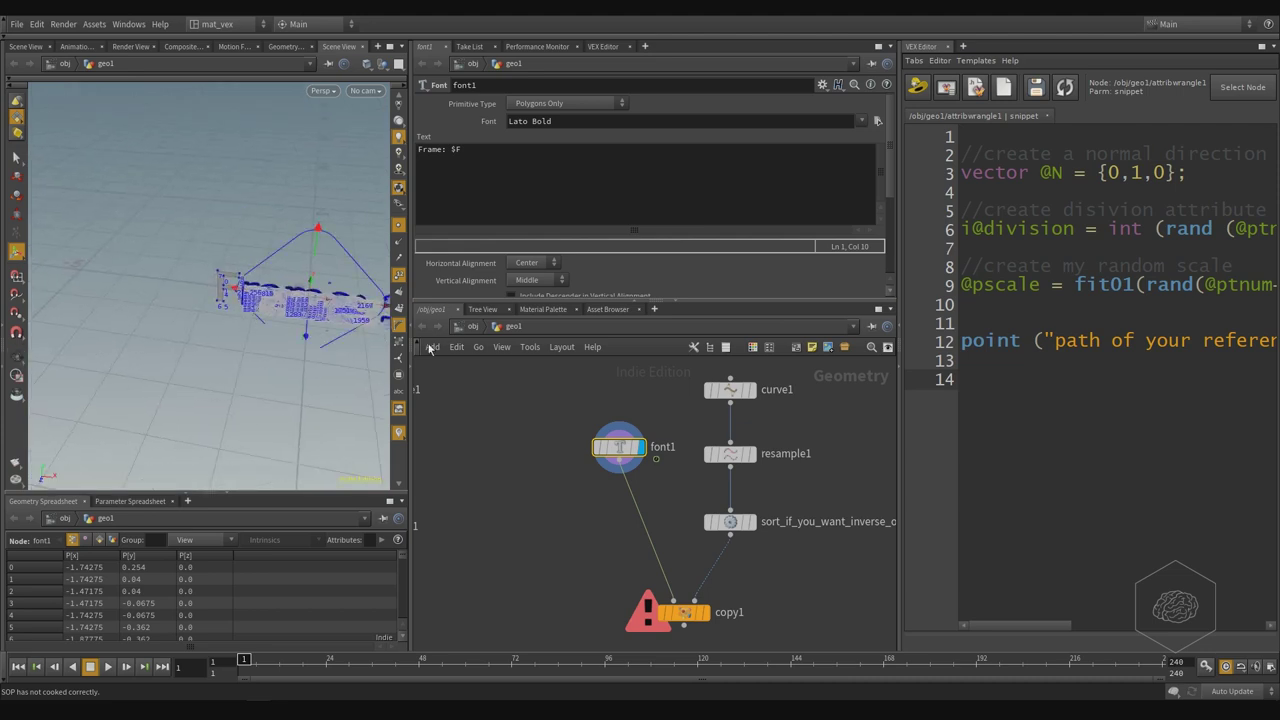
{"action": "left_click", "coordinate": [399, 276]}
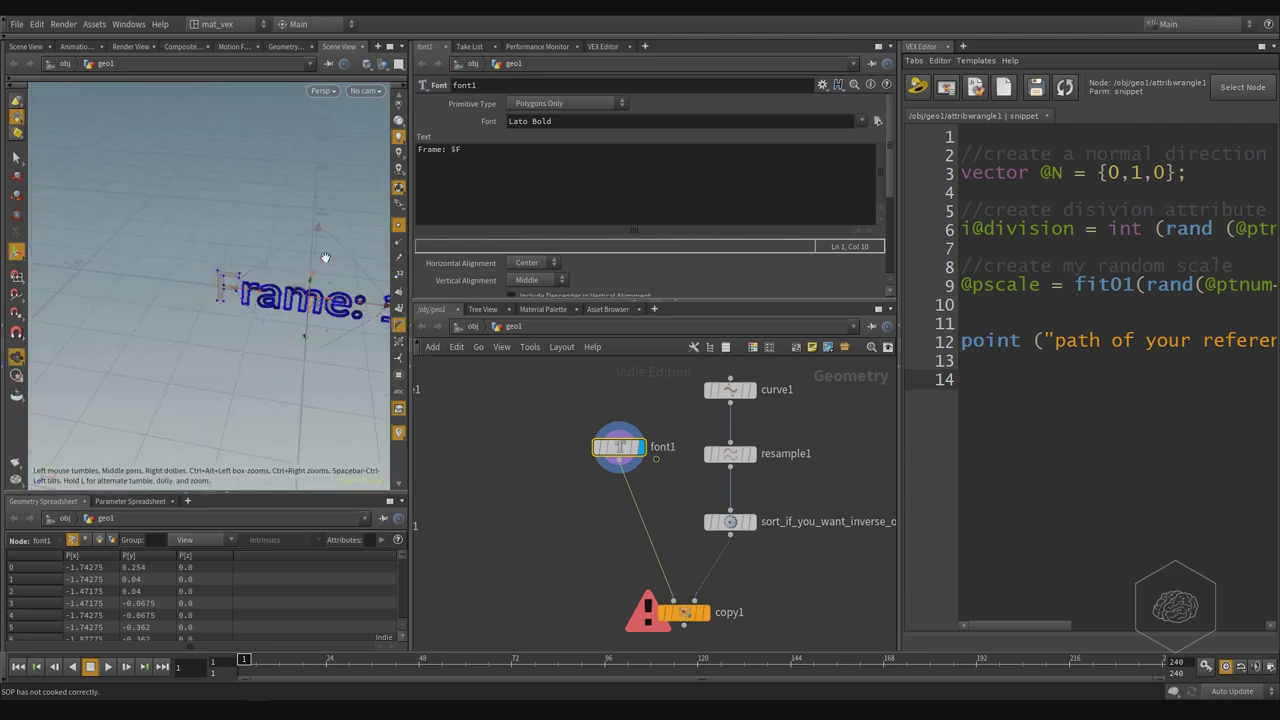
{"action": "key", "text": "space+3"}
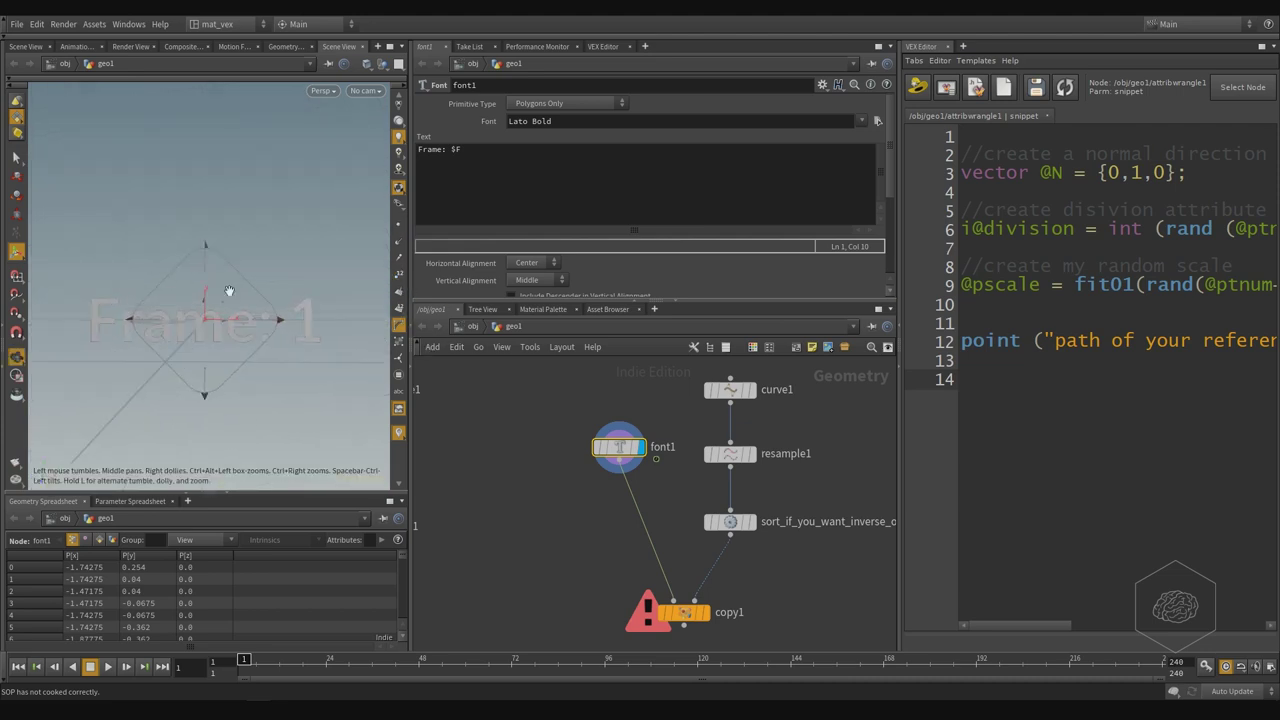
Try the text Frame: $FF on the Font node and scrub the timeline to check the frame number.
{"action": "left_click", "coordinate": [514, 173]}
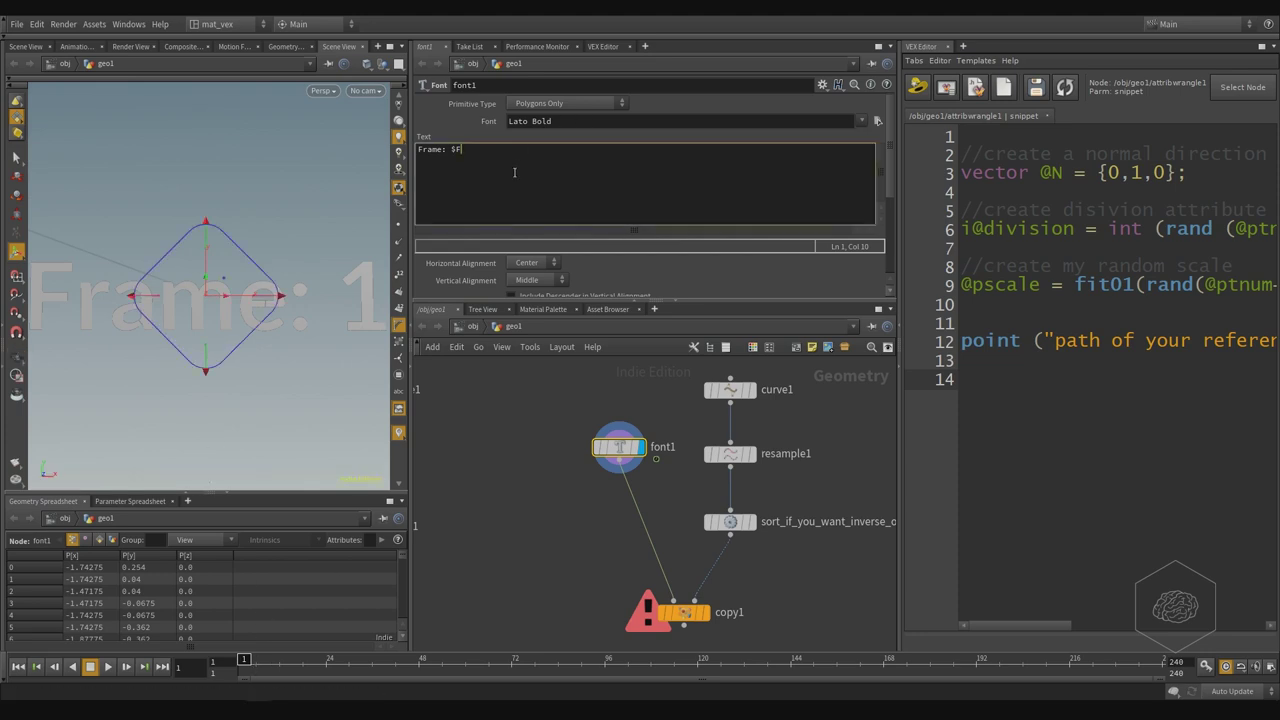
{"action": "double_click", "coordinate": [454, 149]}
{"action": "left_click", "coordinate": [481, 176]}
{"action": "mouse_move", "coordinate": [244, 662]}
{"action": "left_mouse_down"}
{"action": "mouse_move", "coordinate": [315, 662]}
{"action": "mouse_move", "coordinate": [108, 670]}
{"action": "left_mouse_up"}
{"action": "key", "text": "Left"}
{"action": "key", "text": "Right"}
{"action": "type", "text": "F"}
{"action": "key", "text": "Return"}
{"action": "mouse_move", "coordinate": [243, 660]}
{"action": "left_mouse_down"}
{"action": "mouse_move", "coordinate": [292, 660]}
{"action": "mouse_move", "coordinate": [243, 660]}
{"action": "left_mouse_up"}
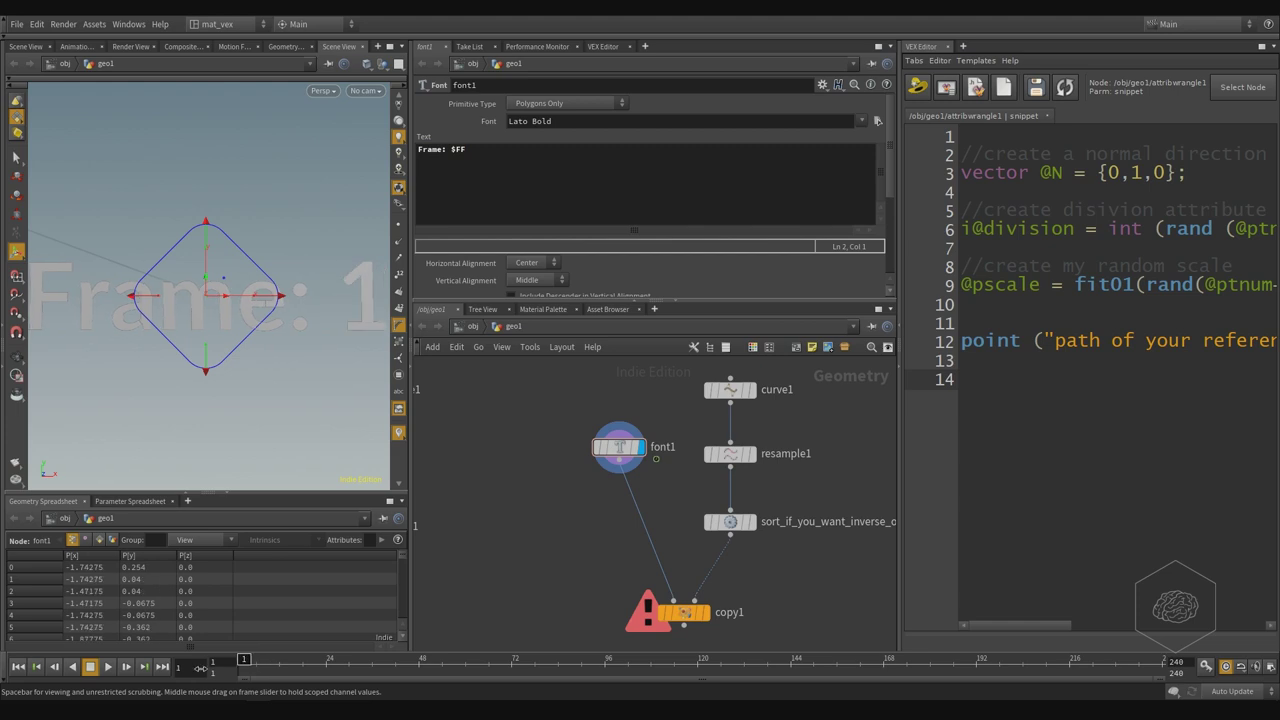
Remove the extra F so the Font node's text reads Frame: $F.
{"action": "left_click", "coordinate": [743, 160]}
{"action": "key", "text": "BackSpace"}
{"action": "key", "text": "shift+Left"}
{"action": "key", "text": "Return"}
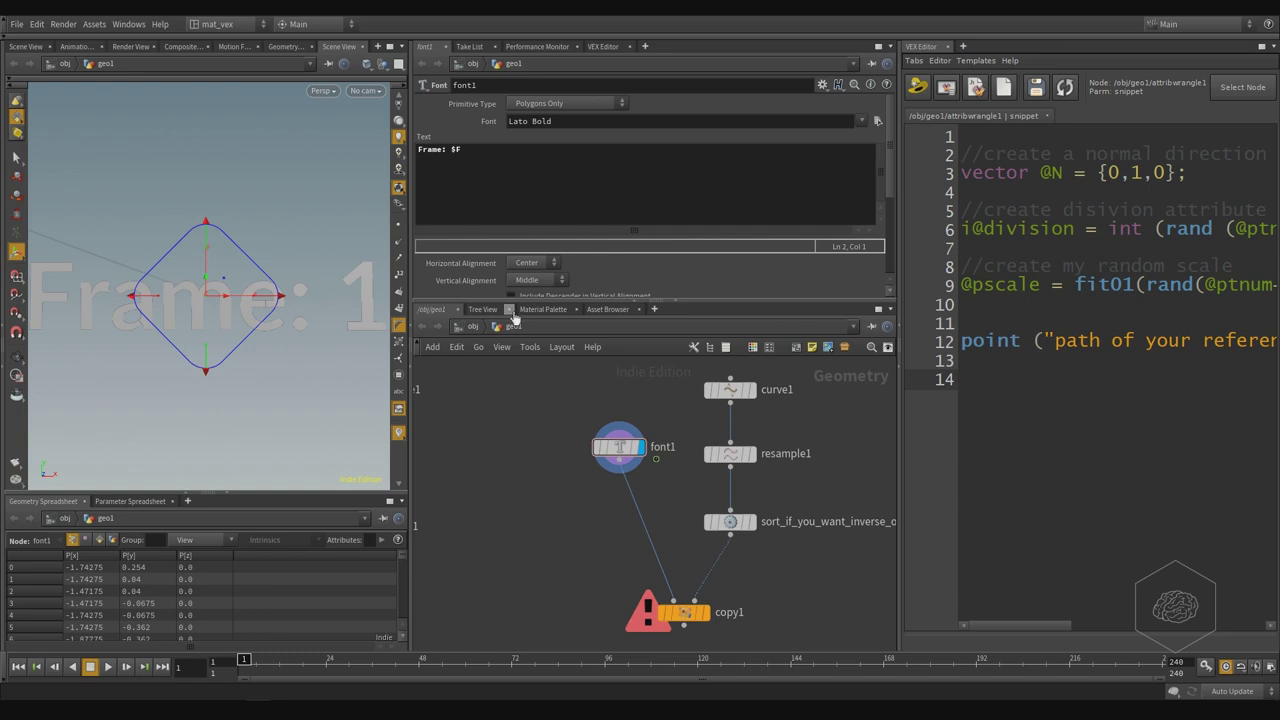
Change the Font node's text to My Name is: $F and view it in the viewport.
{"action": "double_click", "coordinate": [436, 149]}
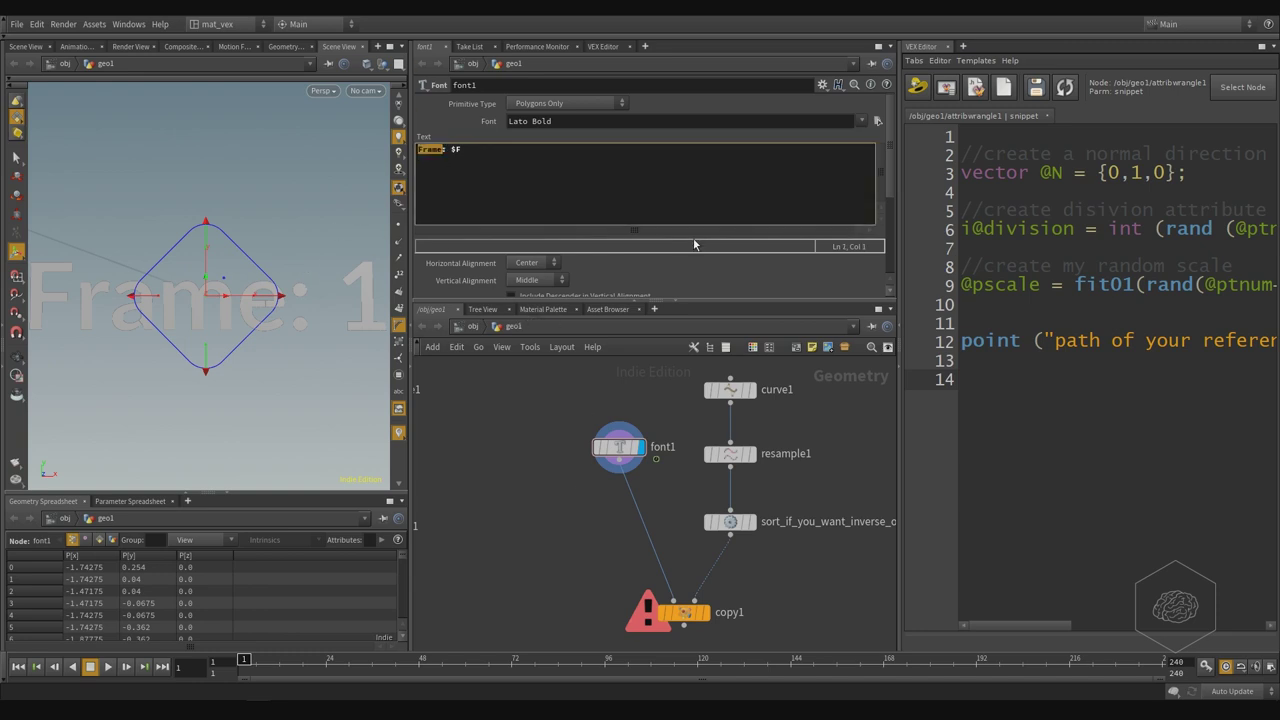
{"action": "type", "text": "My Name is"}
{"action": "left_click", "coordinate": [320, 352]}
{"action": "mouse_move", "coordinate": [278, 330]}
{"action": "left_mouse_down"}
{"action": "mouse_move", "coordinate": [235, 360]}
{"action": "mouse_move", "coordinate": [265, 380]}
{"action": "mouse_move", "coordinate": [288, 341]}
{"action": "left_mouse_up"}
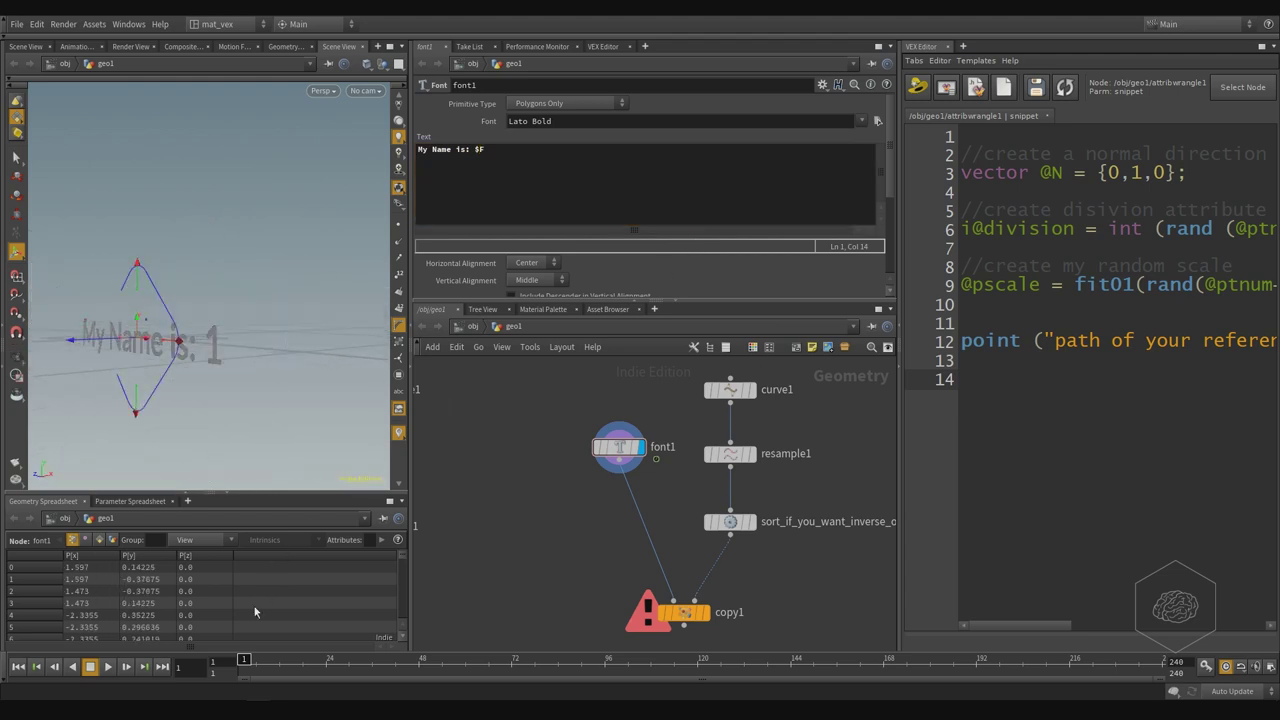
{"action": "mouse_move", "coordinate": [268, 662]}
{"action": "left_mouse_down"}
{"action": "mouse_move", "coordinate": [385, 662]}
{"action": "mouse_move", "coordinate": [243, 662]}
{"action": "left_mouse_up"}
Replace the Font node's whole text with the random string sfjkdòfjkldòfkldsfdklaòsfdaklò.
{"action": "key", "text": "ctrl+a"}
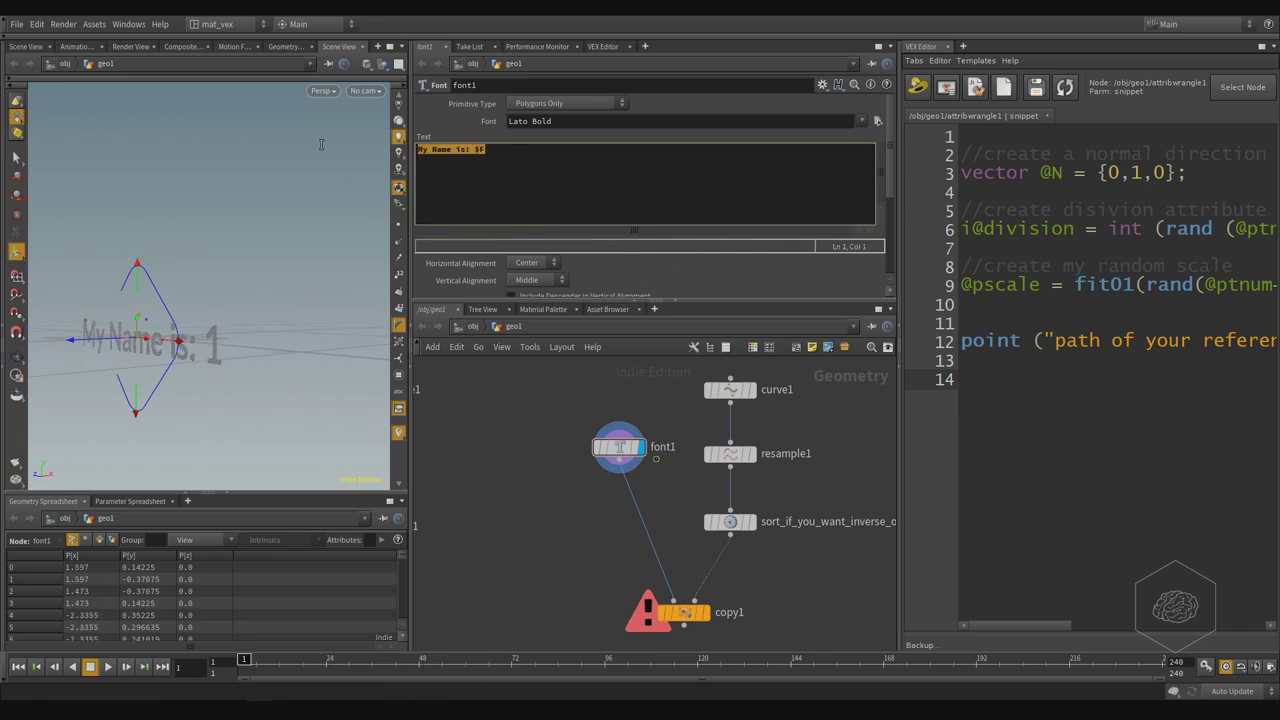
{"action": "type", "text": "sfjkdofjkldofkldsfdklaosfdaklo"}
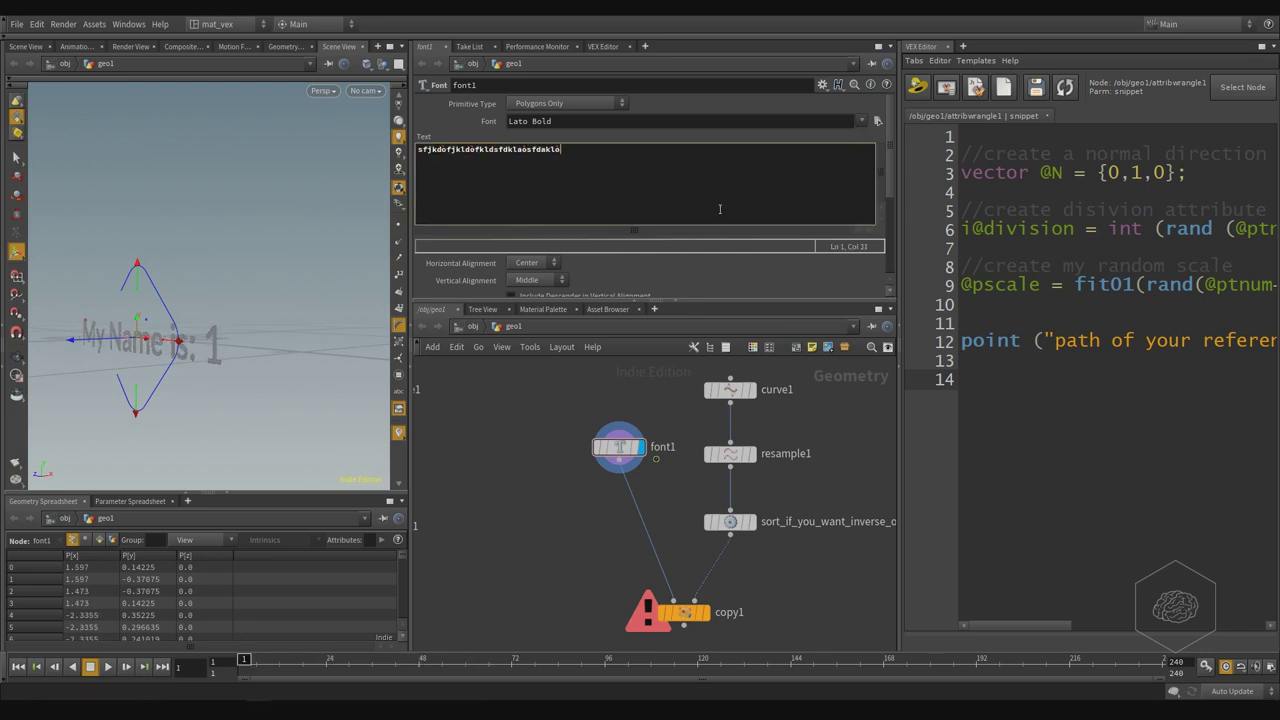
{"action": "key", "text": "ctrl+Return"}
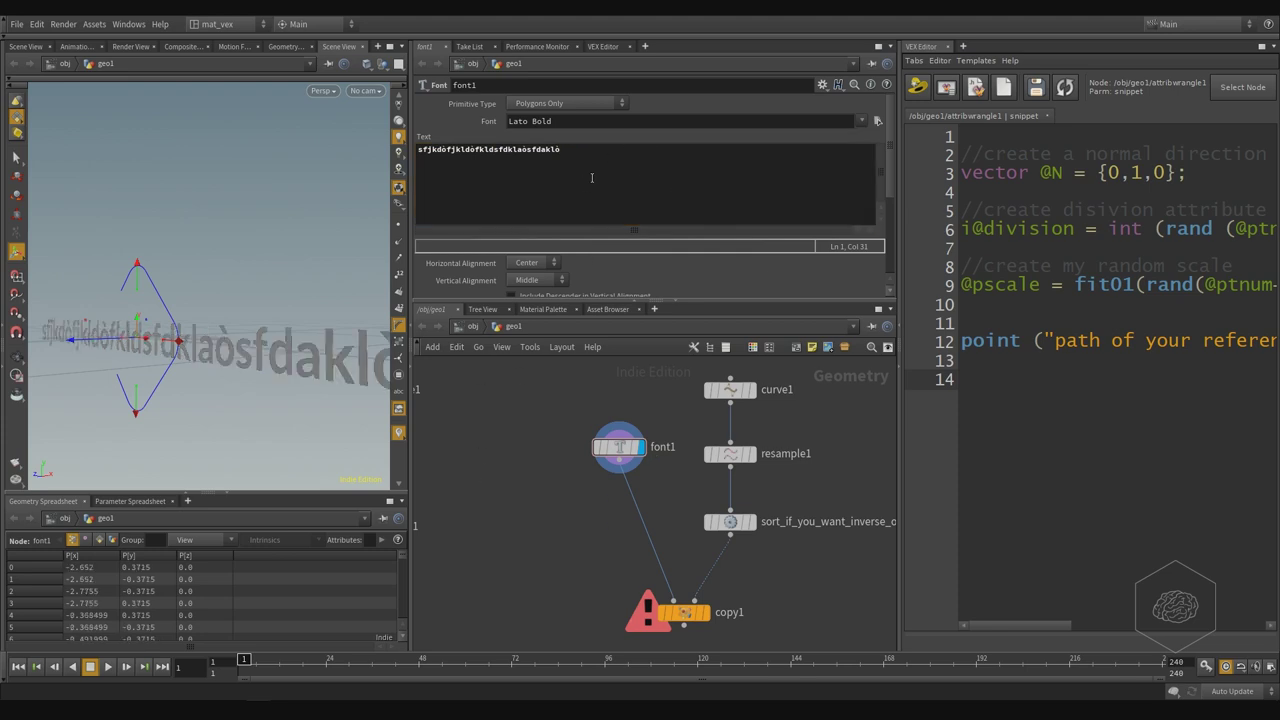
Examine the Font node's primitive type, alignment, scale, tracking and font size parameters.
{"action": "left_click", "coordinate": [566, 103]}
{"action": "left_click", "coordinate": [566, 103]}
{"action": "scroll", "coordinate": [592, 224], "scroll_direction": "down", "scroll_amount": 5}
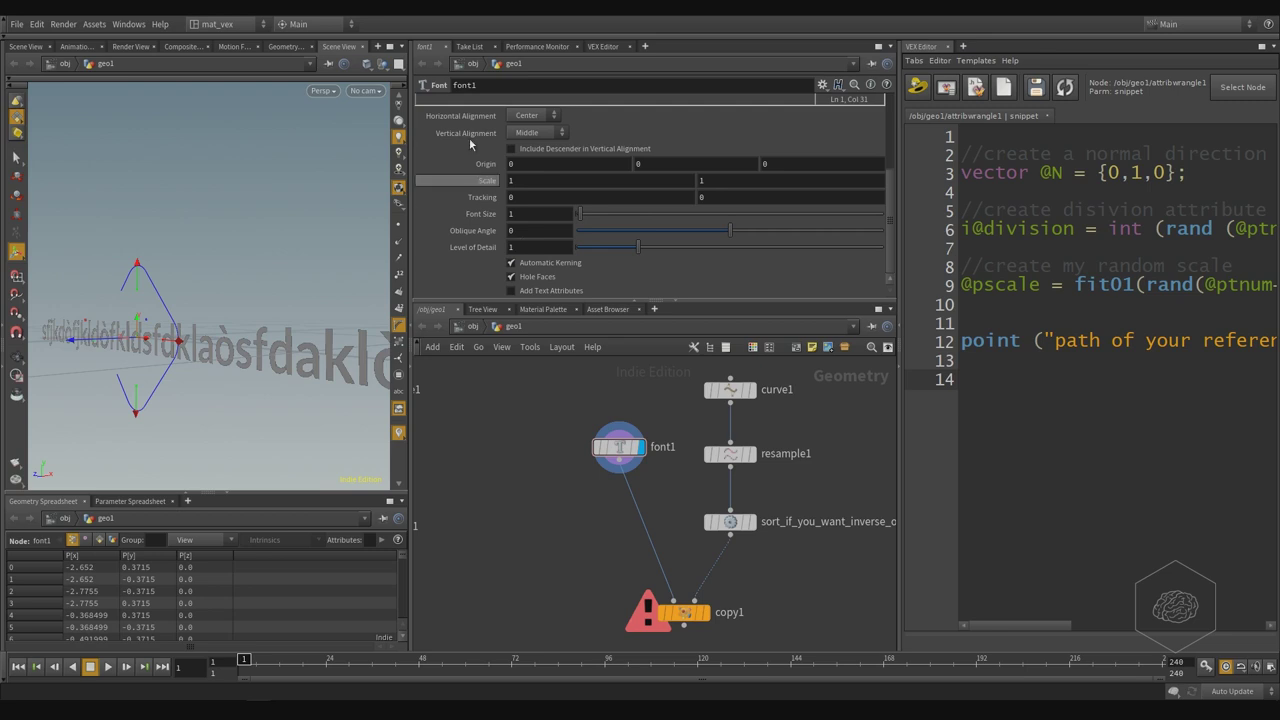
{"action": "scroll", "coordinate": [480, 250], "scroll_direction": "up", "scroll_amount": 4}
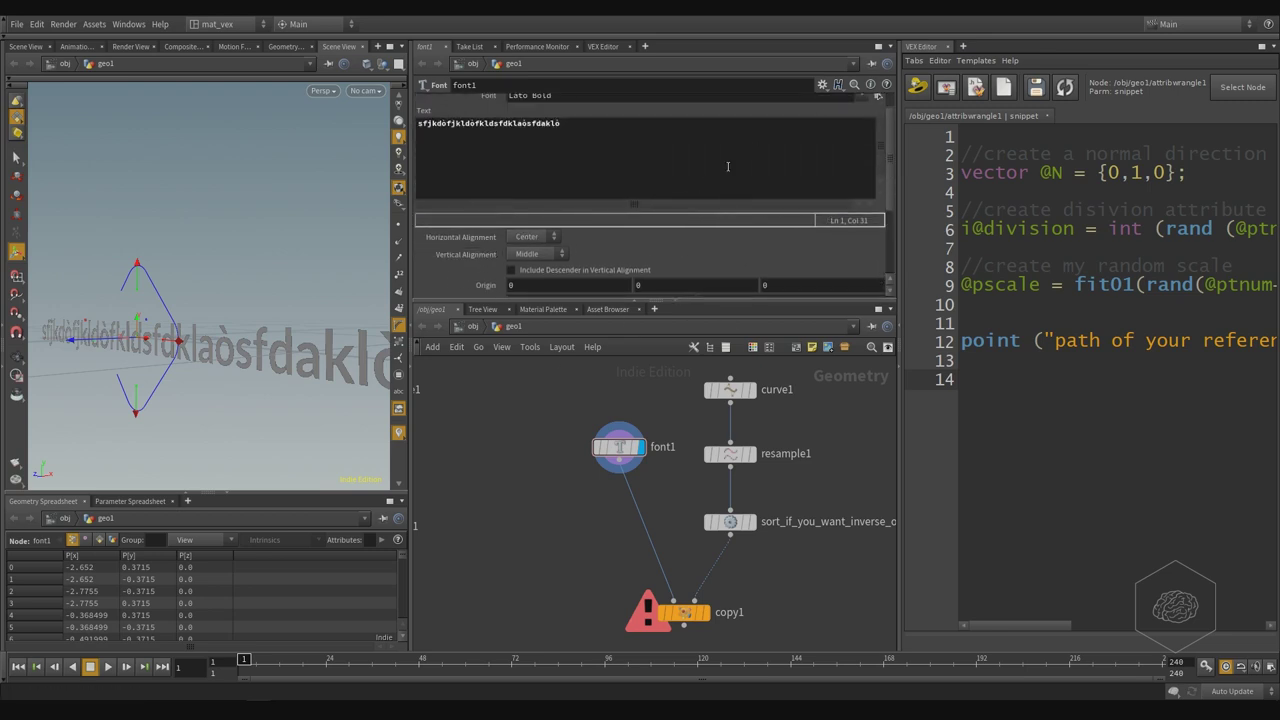
{"action": "scroll", "coordinate": [603, 268], "scroll_direction": "down", "scroll_amount": 3}
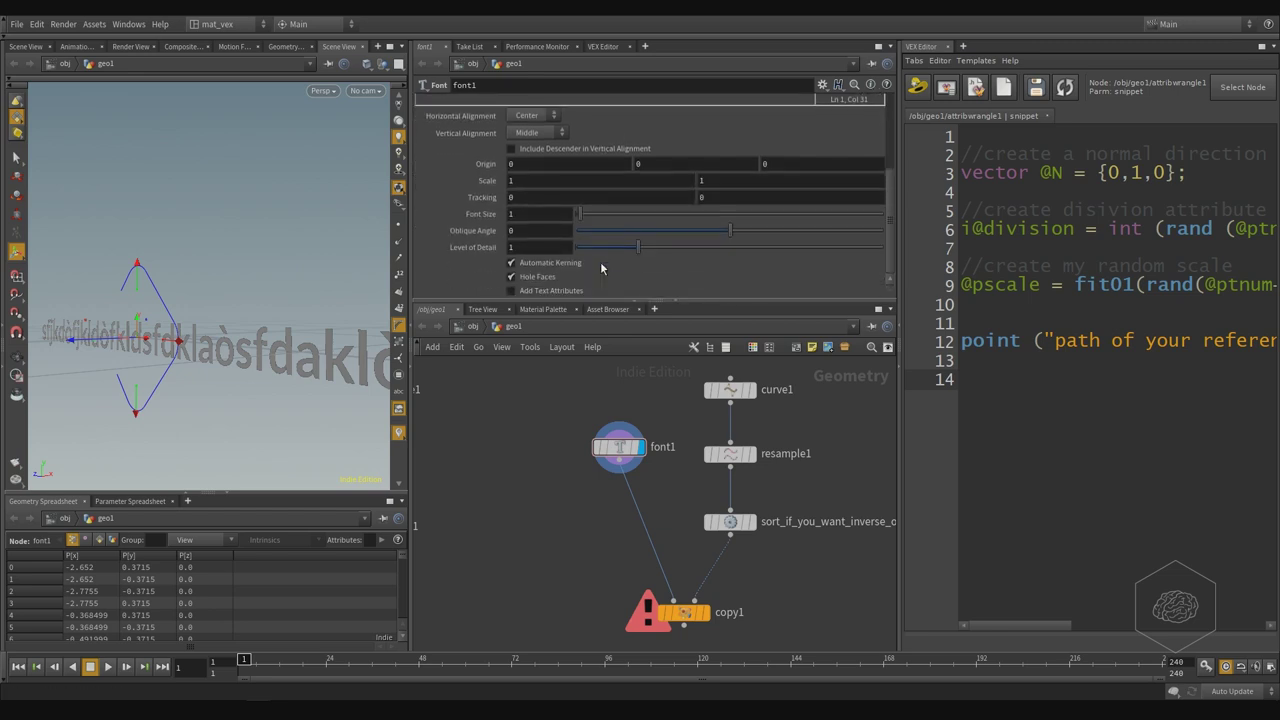
{"action": "scroll", "coordinate": [600, 268], "scroll_direction": "up", "scroll_amount": 4}
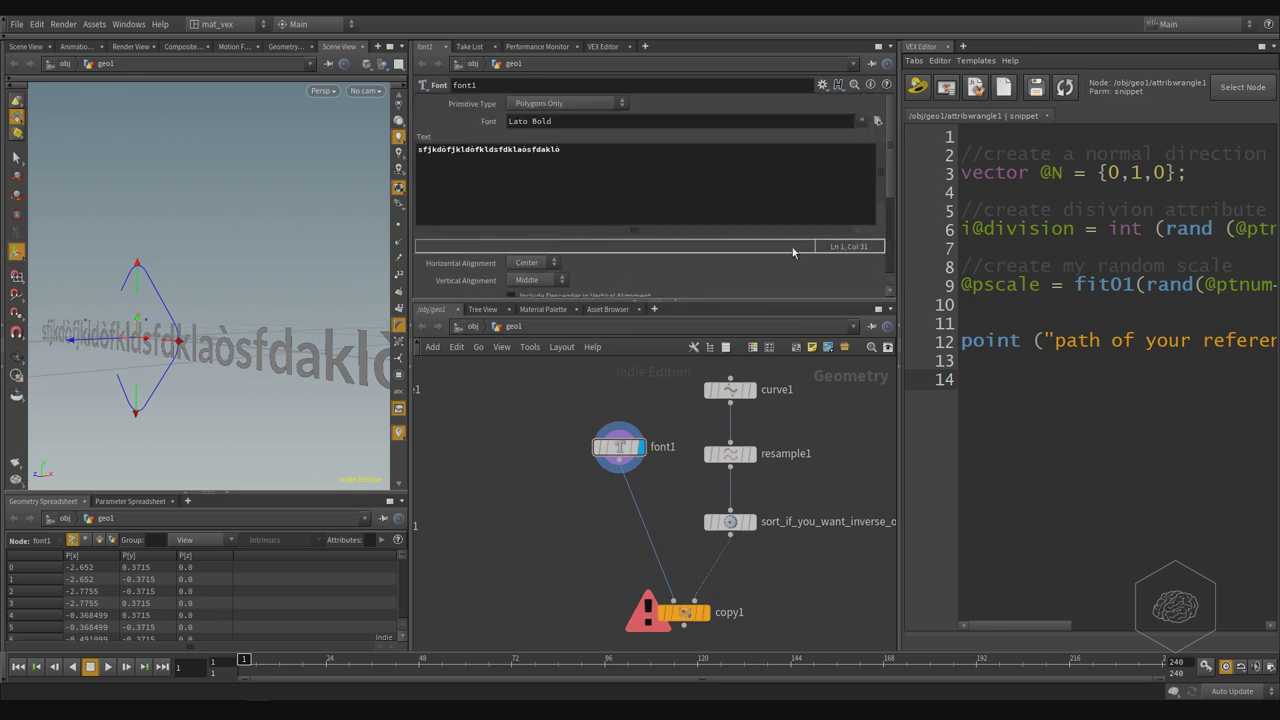
{"action": "mouse_move", "coordinate": [310, 360]}
{"action": "left_mouse_down"}
{"action": "mouse_move", "coordinate": [294, 380]}
{"action": "mouse_move", "coordinate": [220, 397]}
{"action": "mouse_move", "coordinate": [329, 329]}
{"action": "mouse_move", "coordinate": [325, 340]}
{"action": "left_mouse_up"}
{"action": "left_click", "coordinate": [714, 202]}
{"action": "key", "text": "BackSpace"}
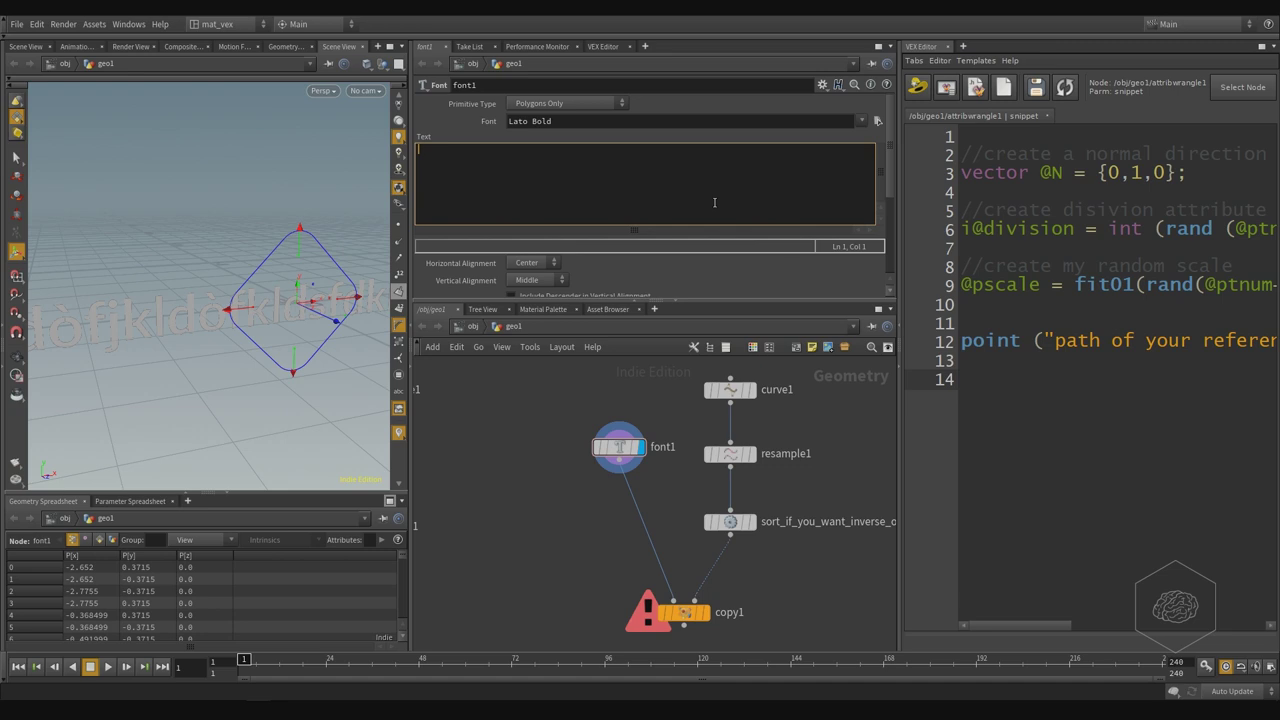
{"action": "type", "text": "@ptnum"}
{"action": "left_click_drag", "start_coordinate": [300, 340], "coordinate": [200, 340]}
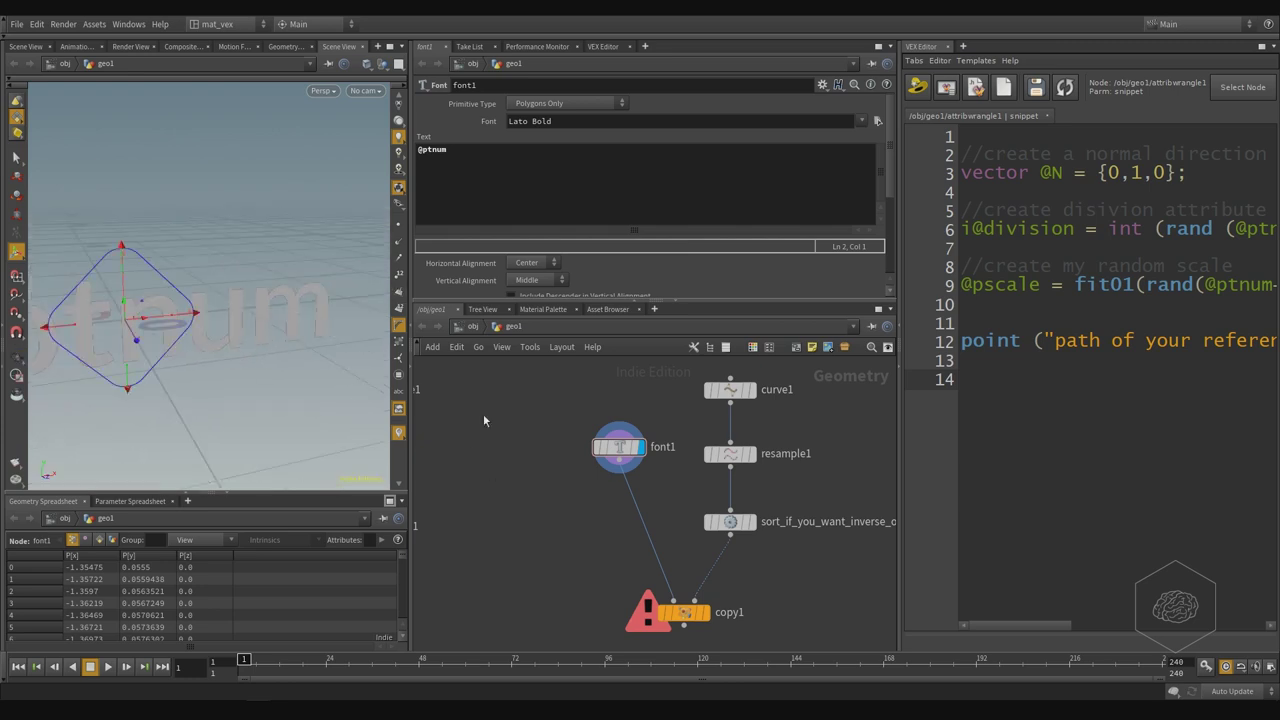
{"action": "left_click_drag", "start_coordinate": [436, 668], "coordinate": [233, 672]}
Display the Copy Stamp node's result and inspect the text copies along the resampled curve.
{"action": "left_click_drag", "start_coordinate": [283, 269], "coordinate": [265, 405]}
{"action": "middle_click_drag", "start_coordinate": [581, 558], "coordinate": [500, 545]}
{"action": "left_click", "coordinate": [604, 612]}
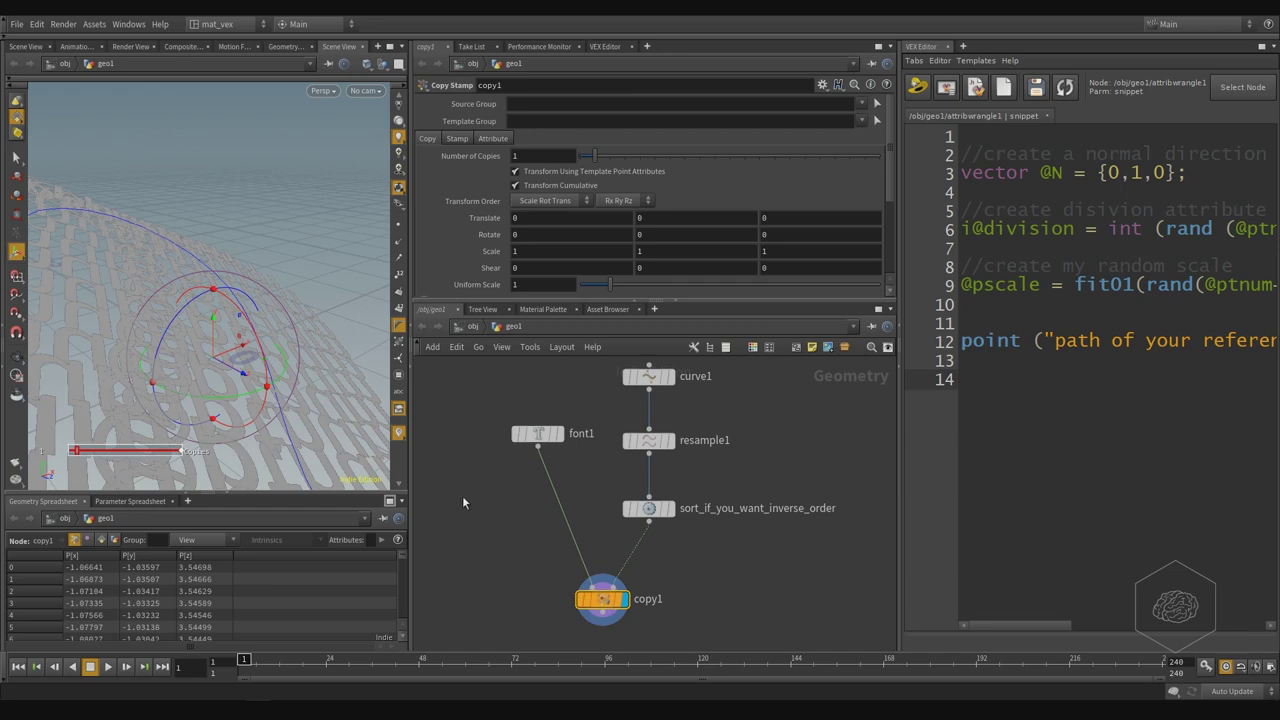
{"action": "left_click_drag", "start_coordinate": [295, 428], "coordinate": [250, 374]}
{"action": "key", "text": "Return"}
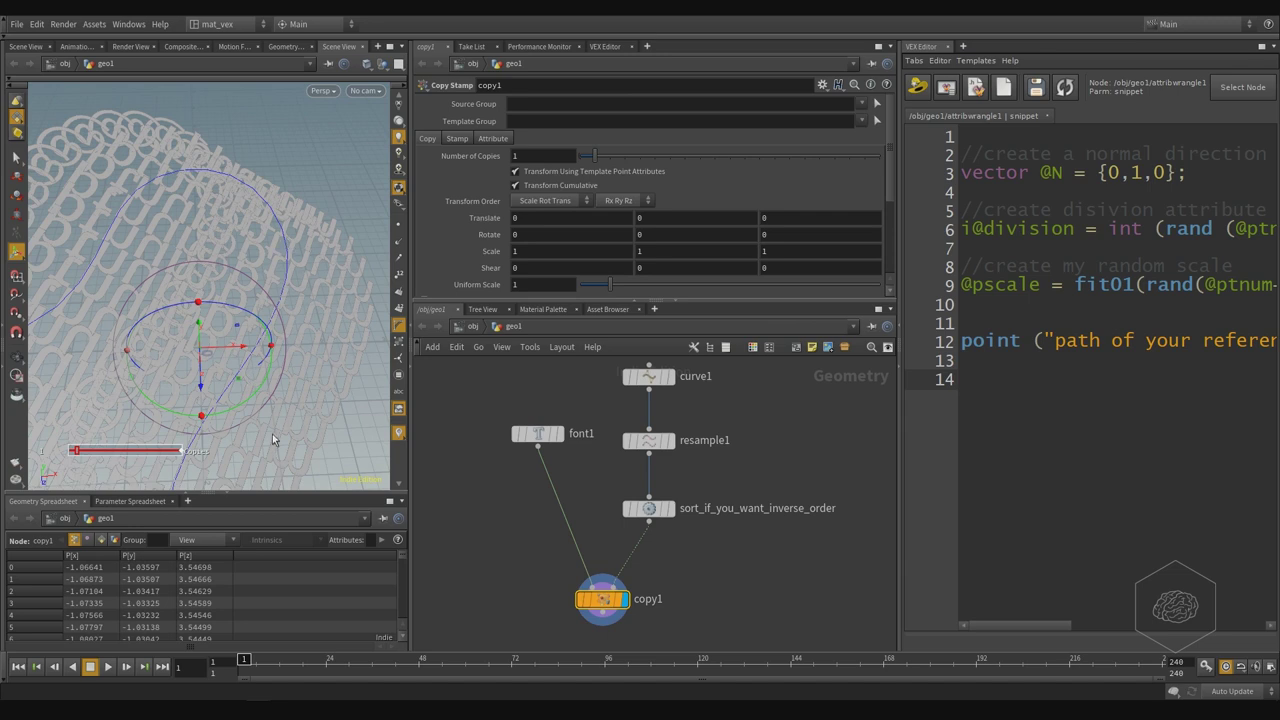
Display the Font node's result in place of the Copy Stamp node's.
{"action": "left_click_drag", "start_coordinate": [600, 452], "coordinate": [496, 393]}
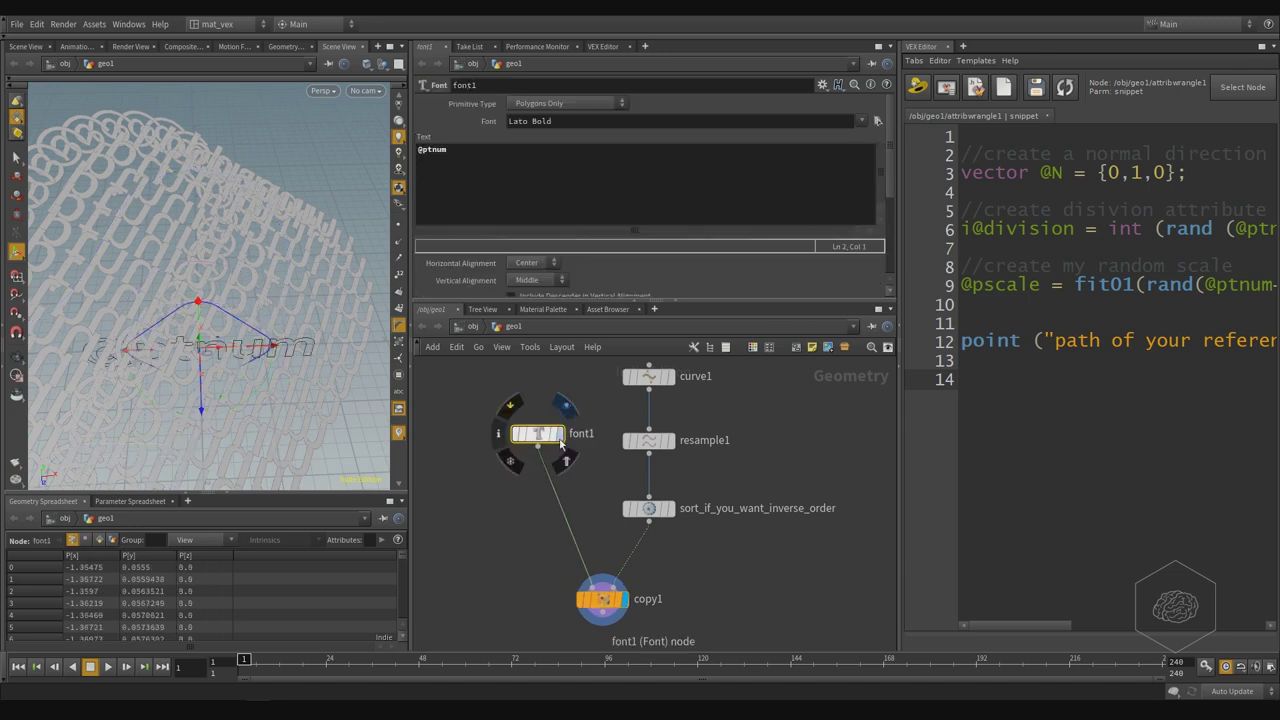
{"action": "left_click", "coordinate": [561, 441]}
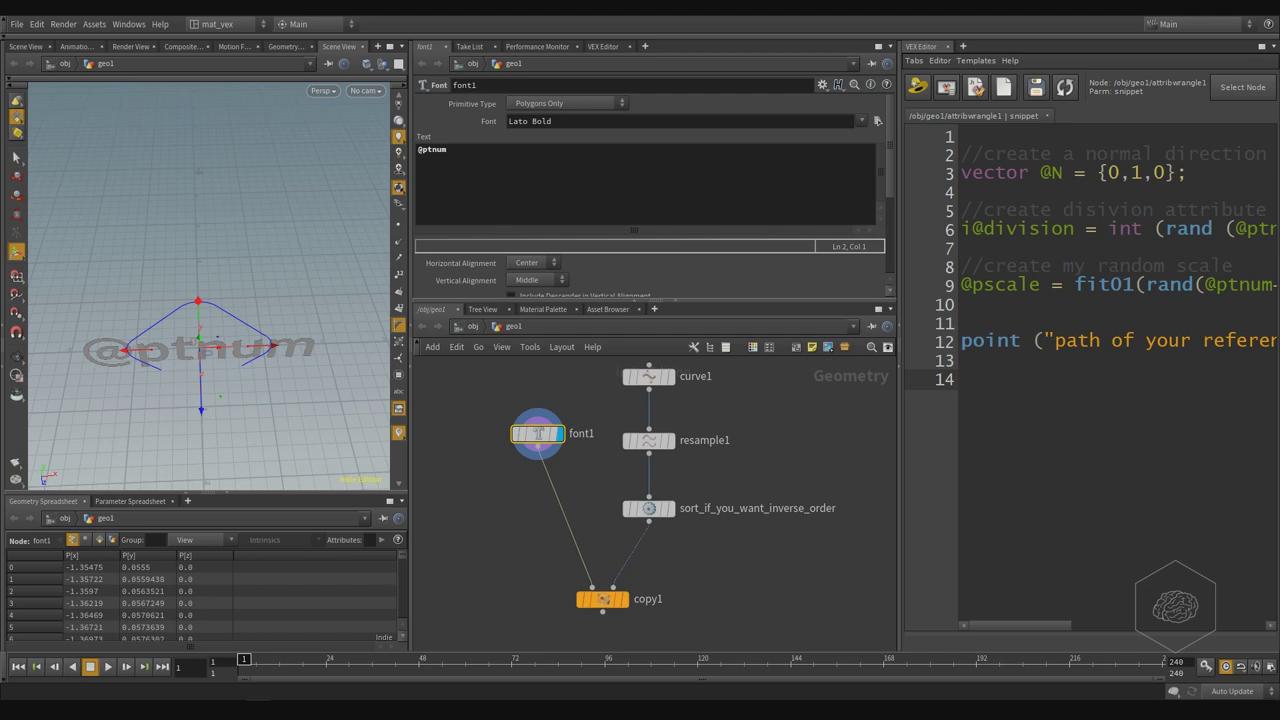
{"action": "middle_click_drag", "start_coordinate": [728, 575], "coordinate": [706, 537]}
Turn on Stamp Inputs in the Copy Stamp node's stamping parameters.
{"action": "left_click_drag", "start_coordinate": [712, 530], "coordinate": [484, 608]}
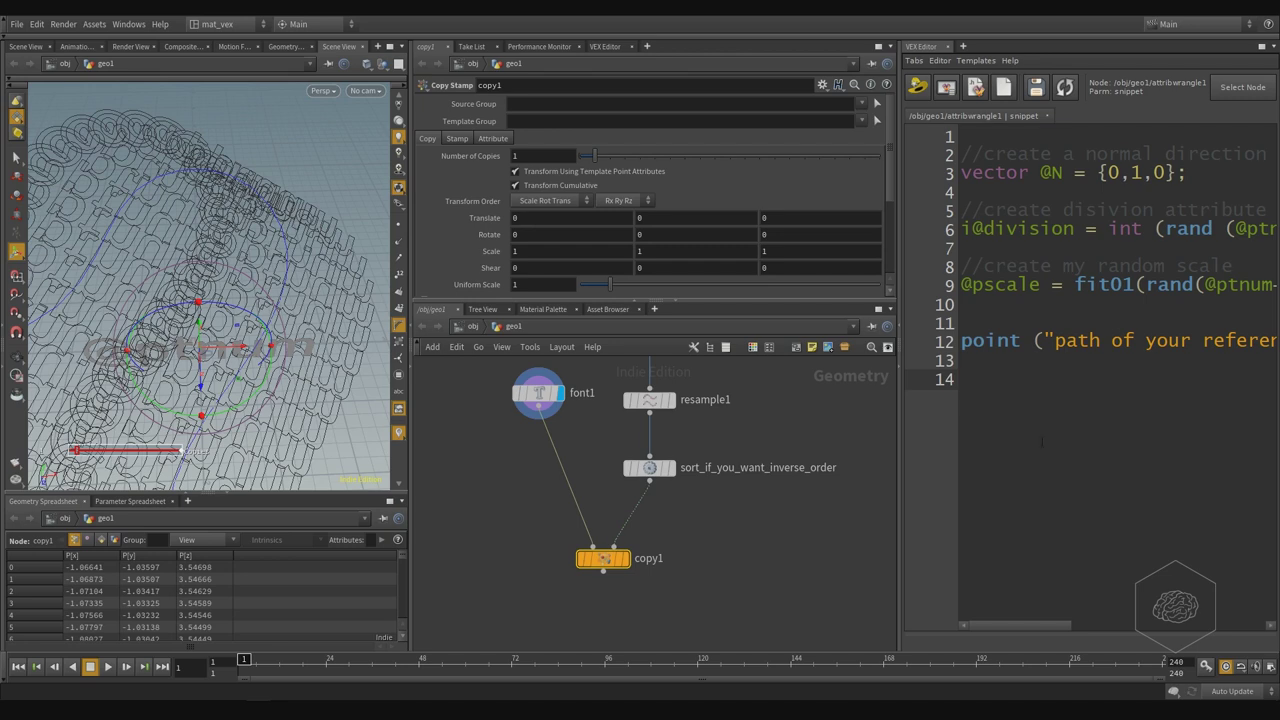
{"action": "mouse_move", "coordinate": [640, 538]}
{"action": "scroll", "coordinate": [745, 228], "scroll_direction": "down", "scroll_amount": 3}
{"action": "scroll", "coordinate": [745, 228], "scroll_direction": "up", "scroll_amount": 3}
{"action": "left_click", "coordinate": [459, 138]}
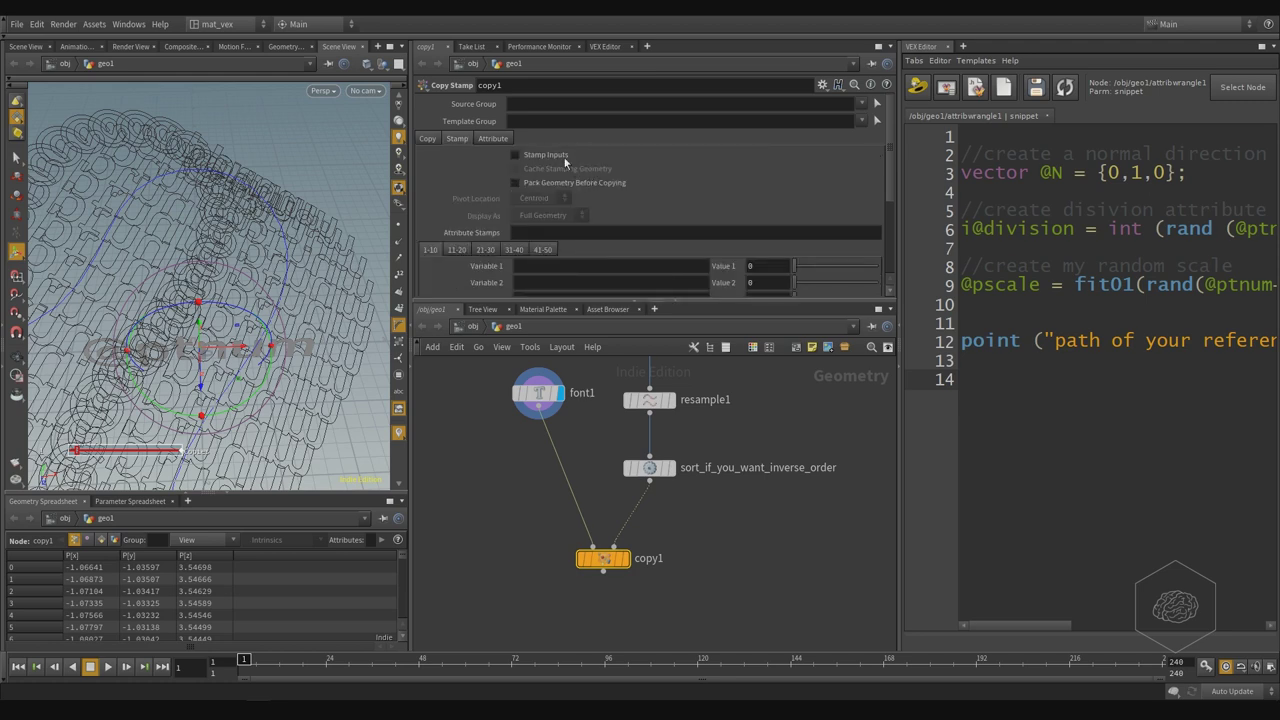
{"action": "scroll", "coordinate": [616, 188], "scroll_direction": "down", "scroll_amount": 1}
{"action": "left_click", "coordinate": [610, 232]}
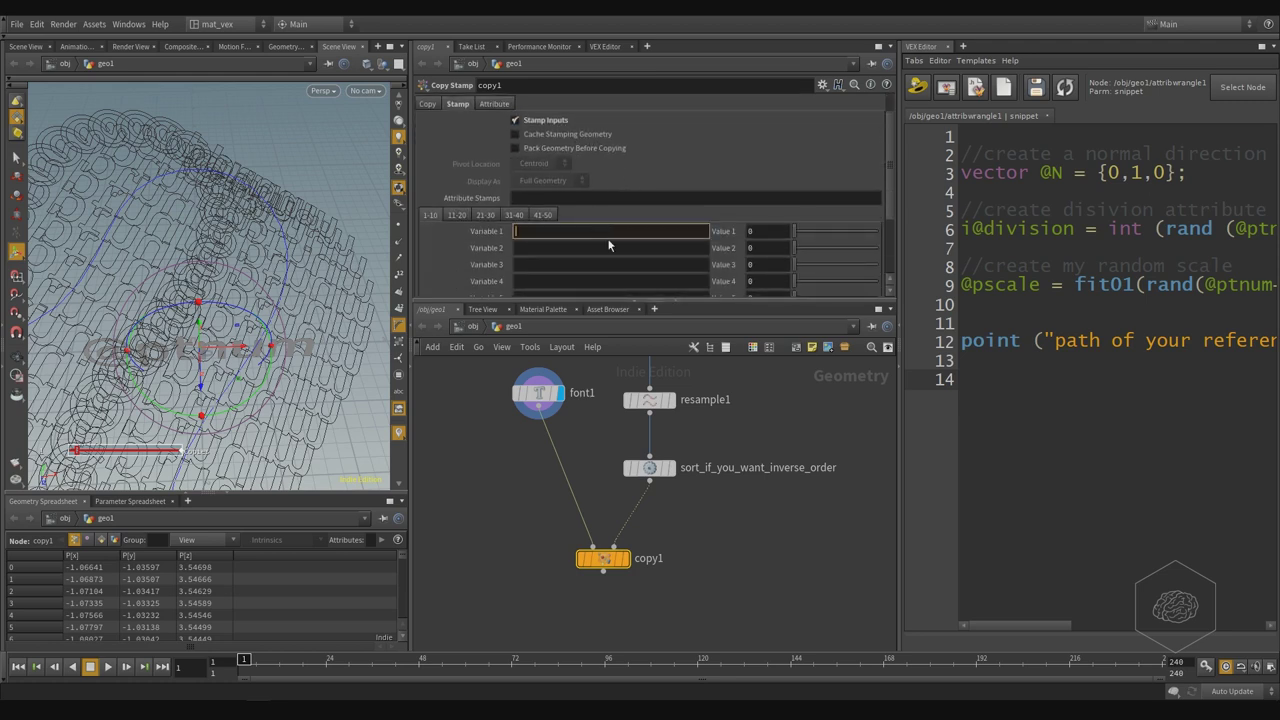
{"action": "type", "text": "numebe"}
{"action": "key", "text": "BackSpace"}
{"action": "key", "text": "BackSpace"}
{"action": "key", "text": "BackSpace"}
{"action": "key", "text": "BackSpace"}
{"action": "key", "text": "BackSpace"}
{"action": "key", "text": "BackSpace"}
{"action": "type", "text": "font"}
{"action": "key", "text": "Return"}
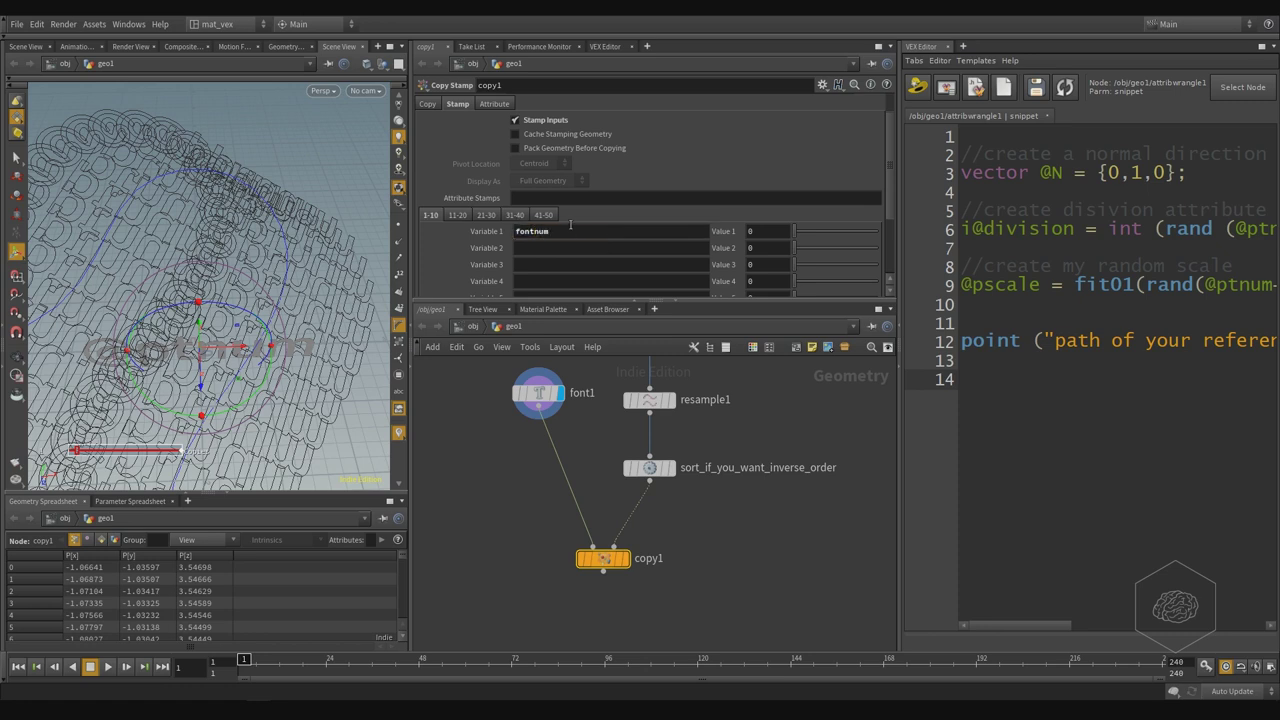
{"action": "left_click", "coordinate": [630, 231]}
{"action": "key", "text": "Return"}
{"action": "left_click", "coordinate": [764, 231]}
{"action": "type", "text": "@ptnum"}
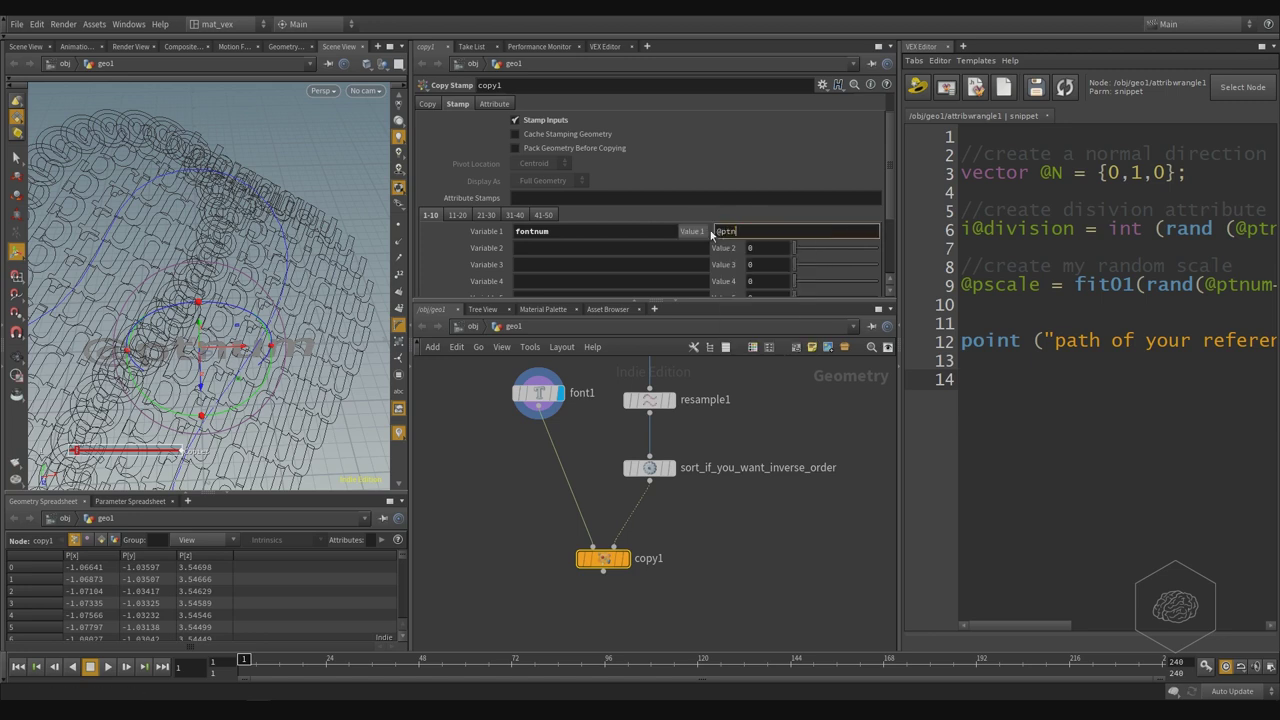
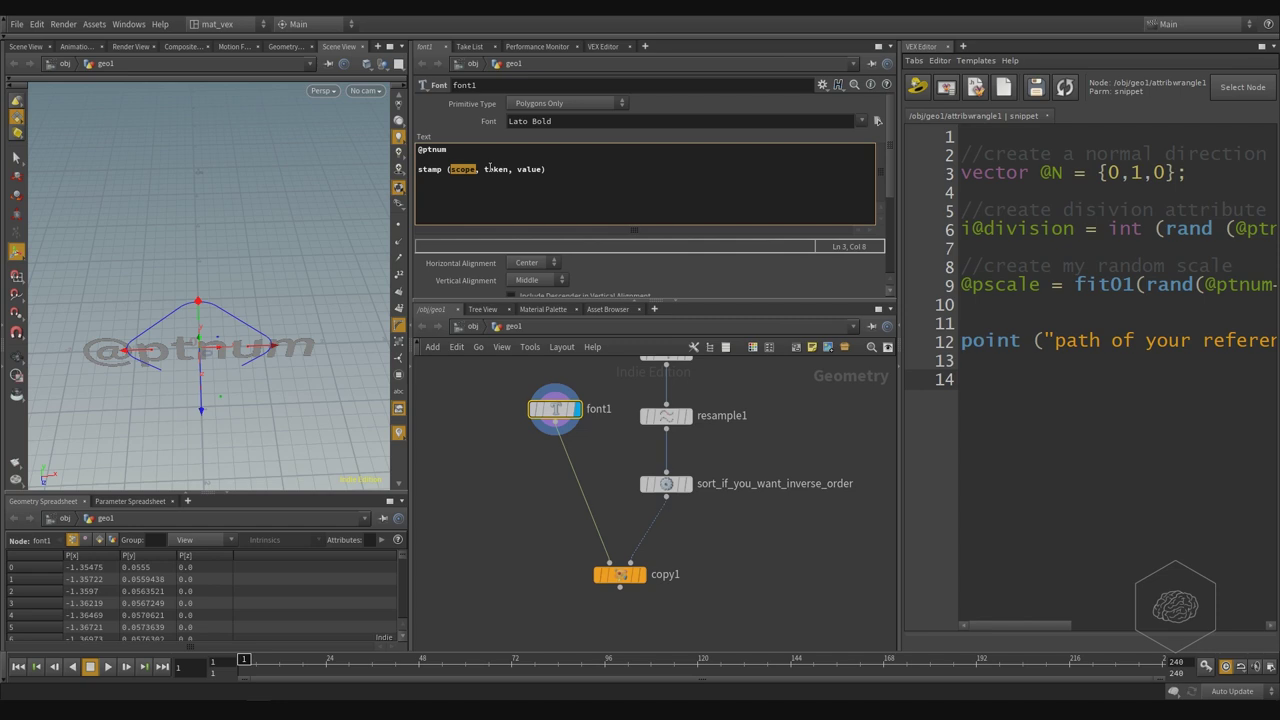
Replace the scope placeholder of the stamp function in the Font node's text with "../copy1".
{"action": "type", "text": "\"../copy1"}
{"action": "key", "text": "shift+Right"}
{"action": "key", "text": "shift+Right"}
{"action": "key", "text": "shift+Right"}
{"action": "key", "text": "shift+Right"}
{"action": "key", "text": "shift+Right"}
{"action": "key", "text": "shift+Right"}
{"action": "key", "text": "shift+Right"}
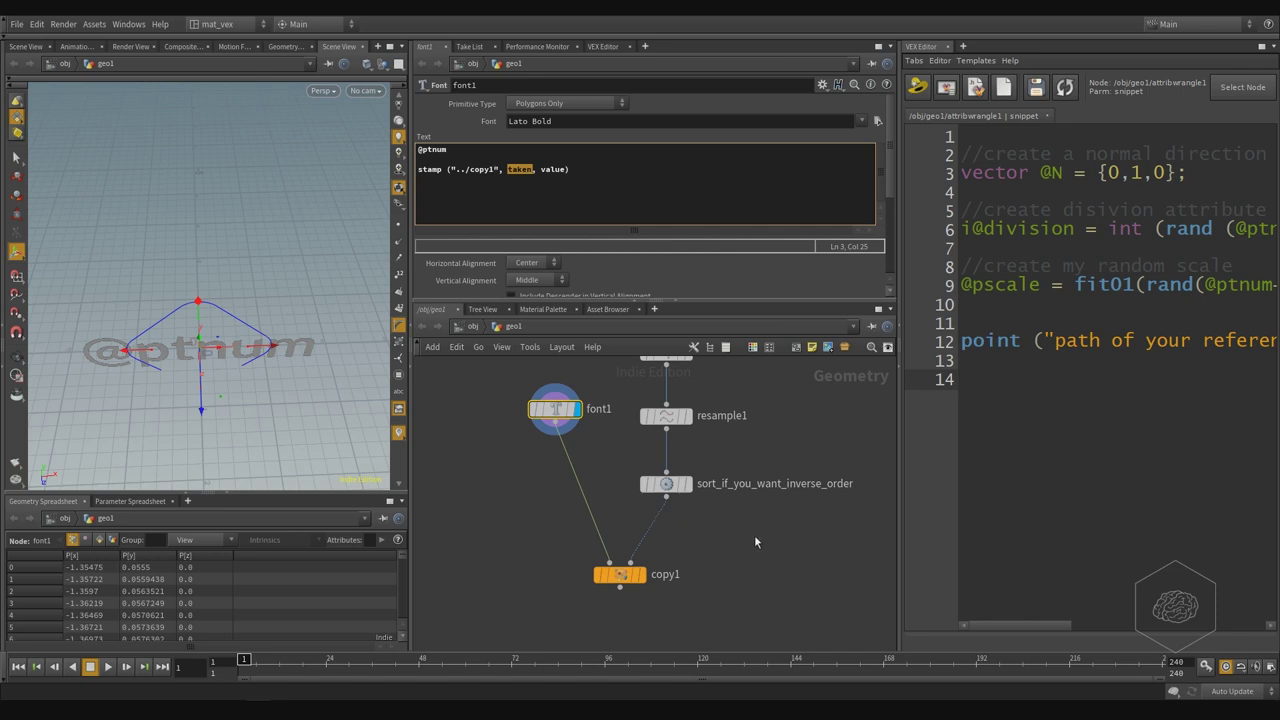
Replace the stamp function's token placeholder with "fontnum", matching the variable name in the Copy Stamp node.
{"action": "type", "text": "\", \"fontnum"}
{"action": "left_click", "coordinate": [620, 574]}
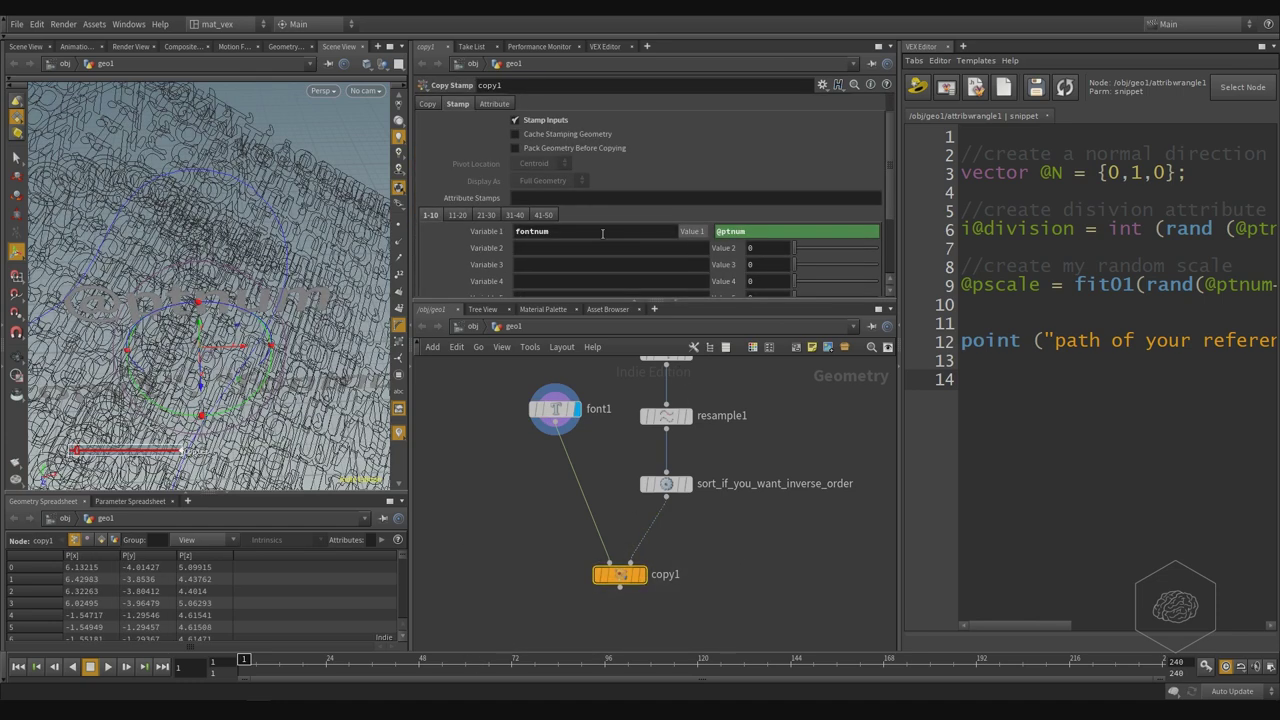
{"action": "left_click_drag", "start_coordinate": [514, 231], "coordinate": [549, 272]}
{"action": "double_click", "coordinate": [598, 409]}
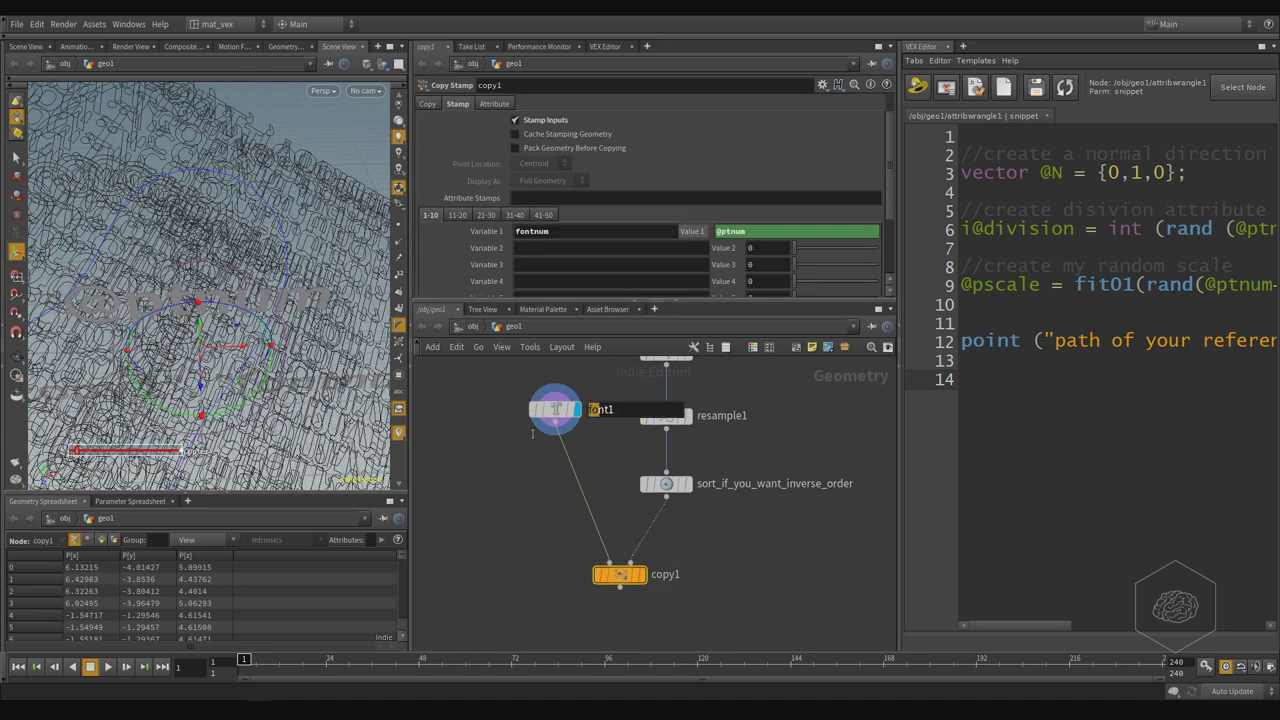
{"action": "left_click", "coordinate": [561, 410]}
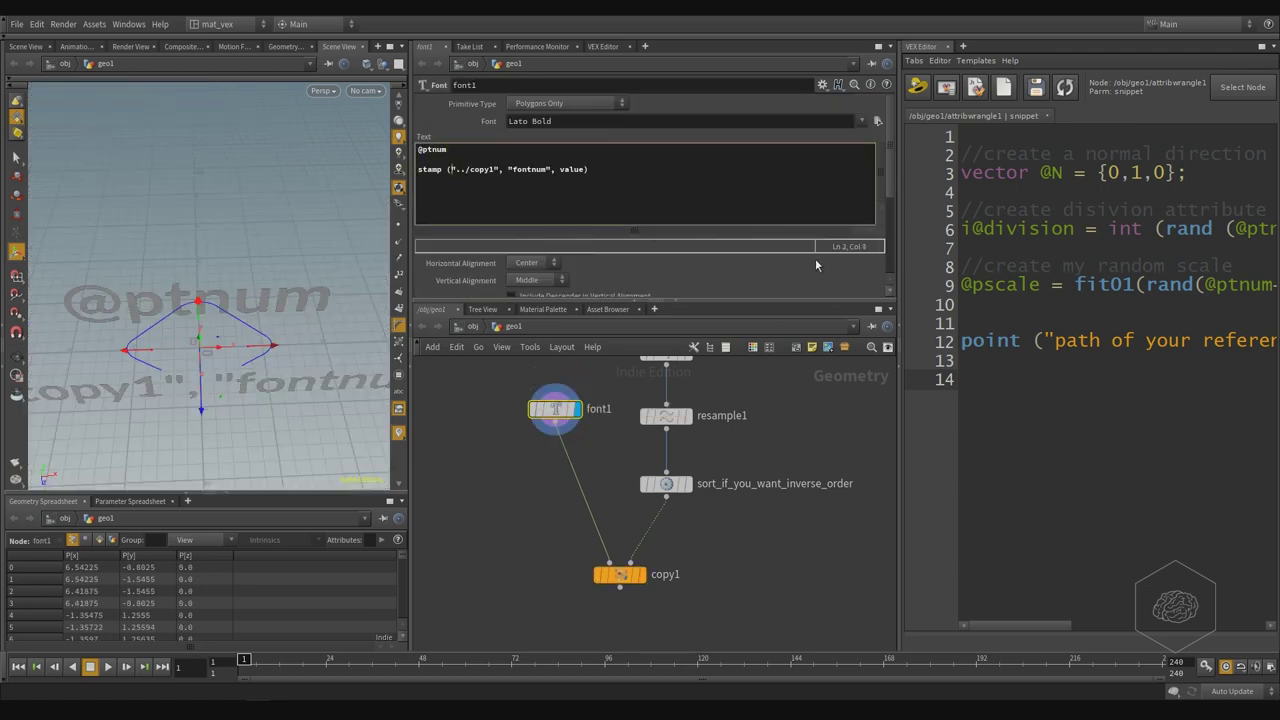
Replace the stamp function's value placeholder with 0 and commit the Font text.
{"action": "key", "text": "Right"}
{"action": "key", "text": "Right"}
{"action": "key", "text": "Right"}
{"action": "key", "text": "Right"}
{"action": "key", "text": "Right"}
{"action": "key", "text": "Right"}
{"action": "key", "text": "Right"}
{"action": "key", "text": "Right"}
{"action": "key", "text": "Right"}
{"action": "key", "text": "Right"}
{"action": "key", "text": "Right"}
{"action": "key", "text": "Right"}
{"action": "key", "text": "Right"}
{"action": "key", "text": "Right"}
{"action": "key", "text": "Right"}
{"action": "left_click_drag", "start_coordinate": [559, 169], "coordinate": [865, 181]}
{"action": "type", "text": "0"}
{"action": "key", "text": "Return"}
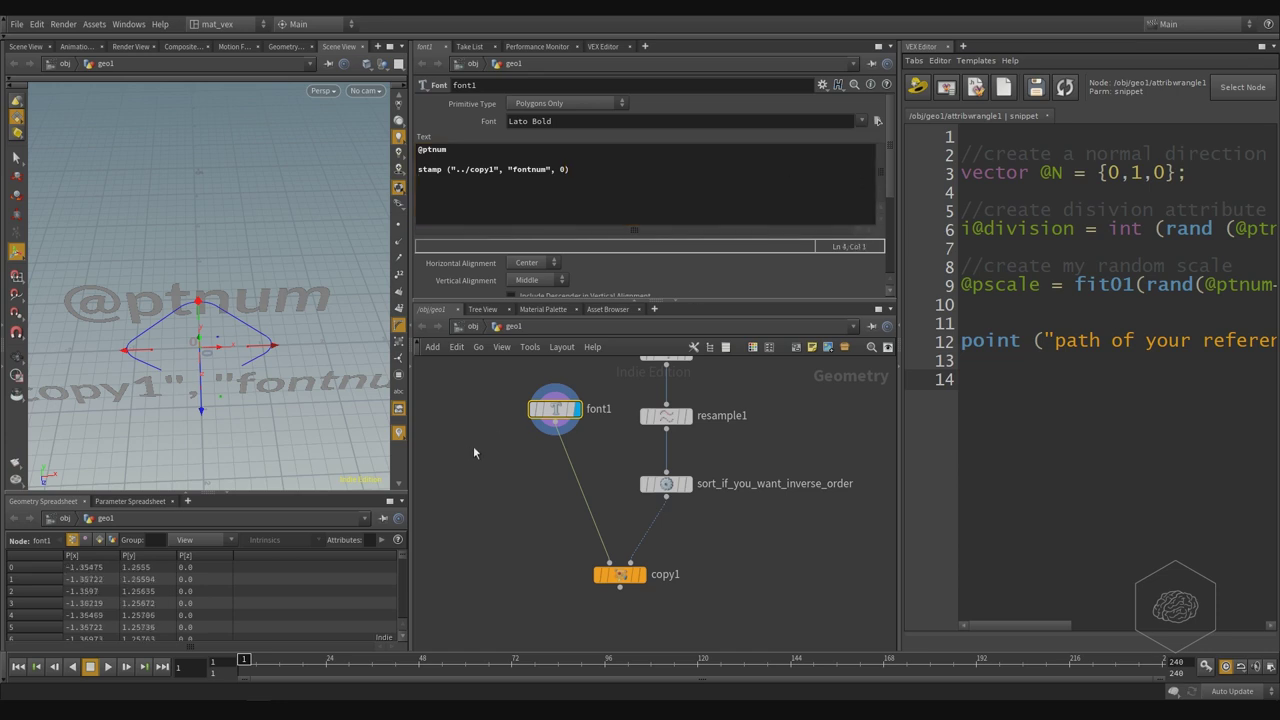
Hide the viewport's reference grid and orbit around the Font text.
{"action": "left_click_drag", "start_coordinate": [226, 370], "coordinate": [191, 343]}
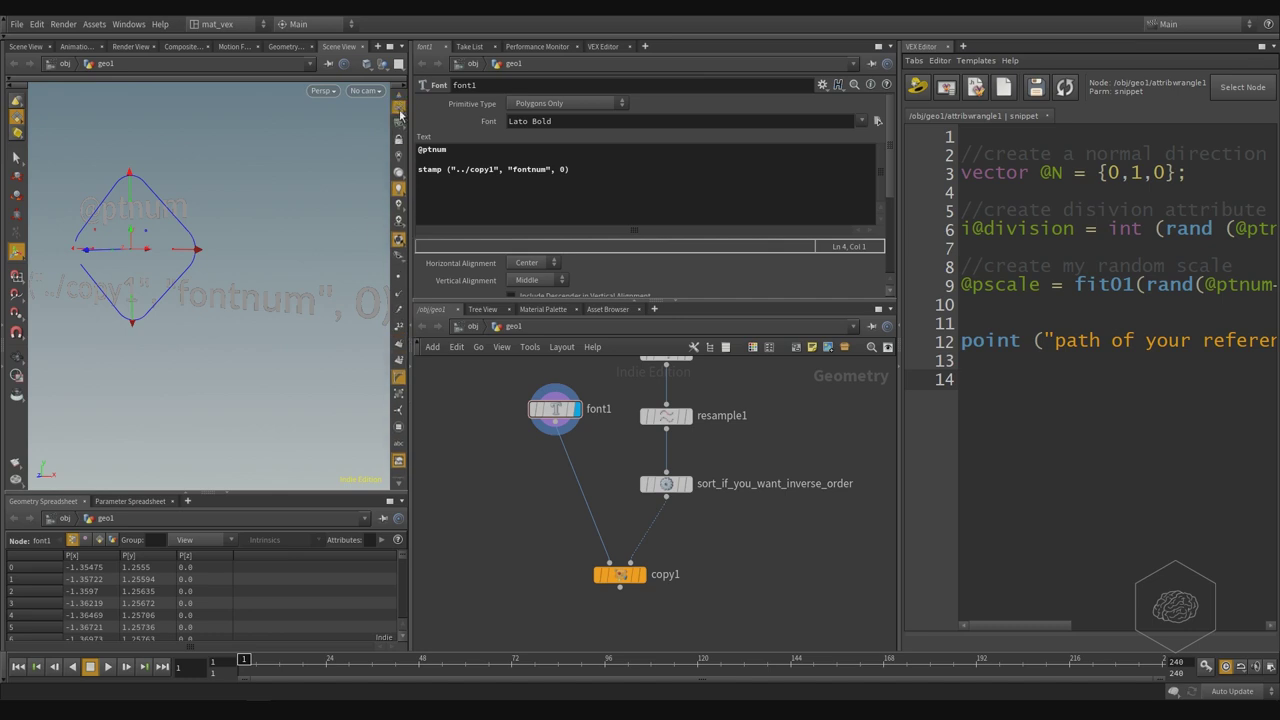
{"action": "key", "text": "Escape"}
{"action": "left_click_drag", "start_coordinate": [206, 344], "coordinate": [330, 265]}
Try ending the stamp expression with a semicolon in the Font node's text, and remove it again.
{"action": "left_click", "coordinate": [567, 180]}
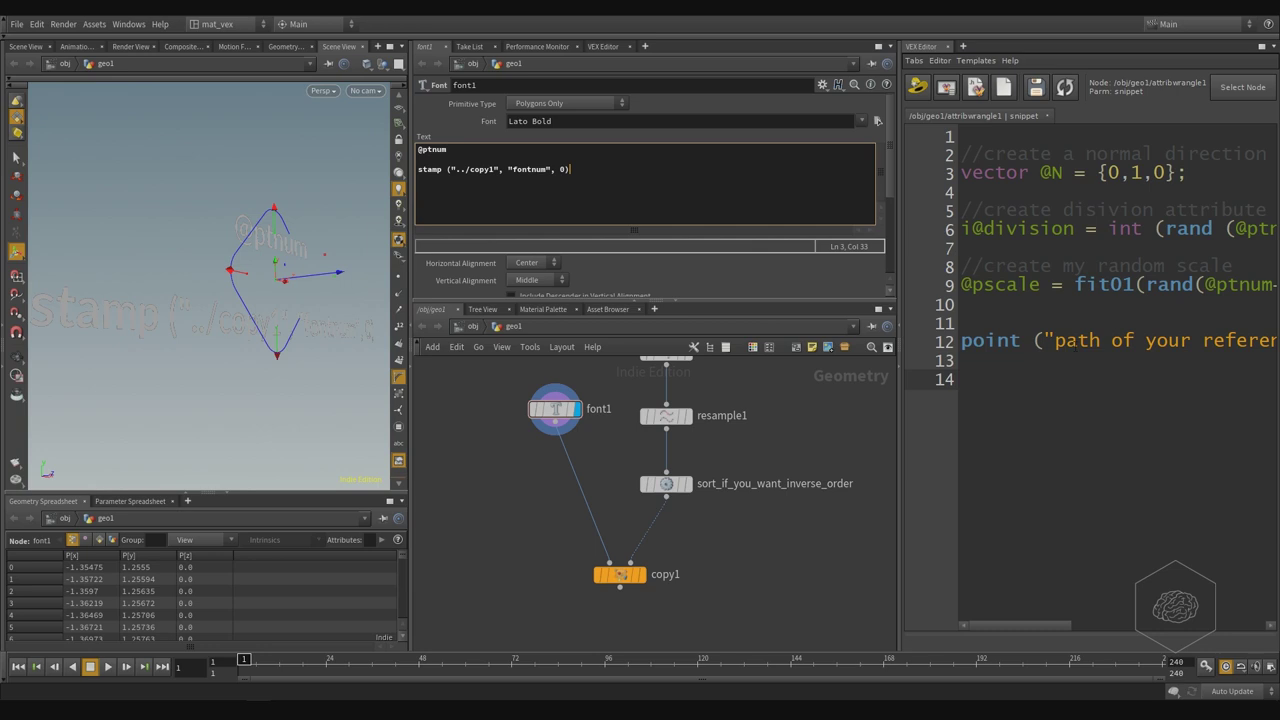
{"action": "type", "text": ";"}
{"action": "key", "text": "Return"}
{"action": "left_click", "coordinate": [627, 188]}
{"action": "key", "text": "shift+Left"}
{"action": "key", "text": "shift+Left"}
{"action": "key", "text": "BackSpace"}
{"action": "key", "text": "Return"}
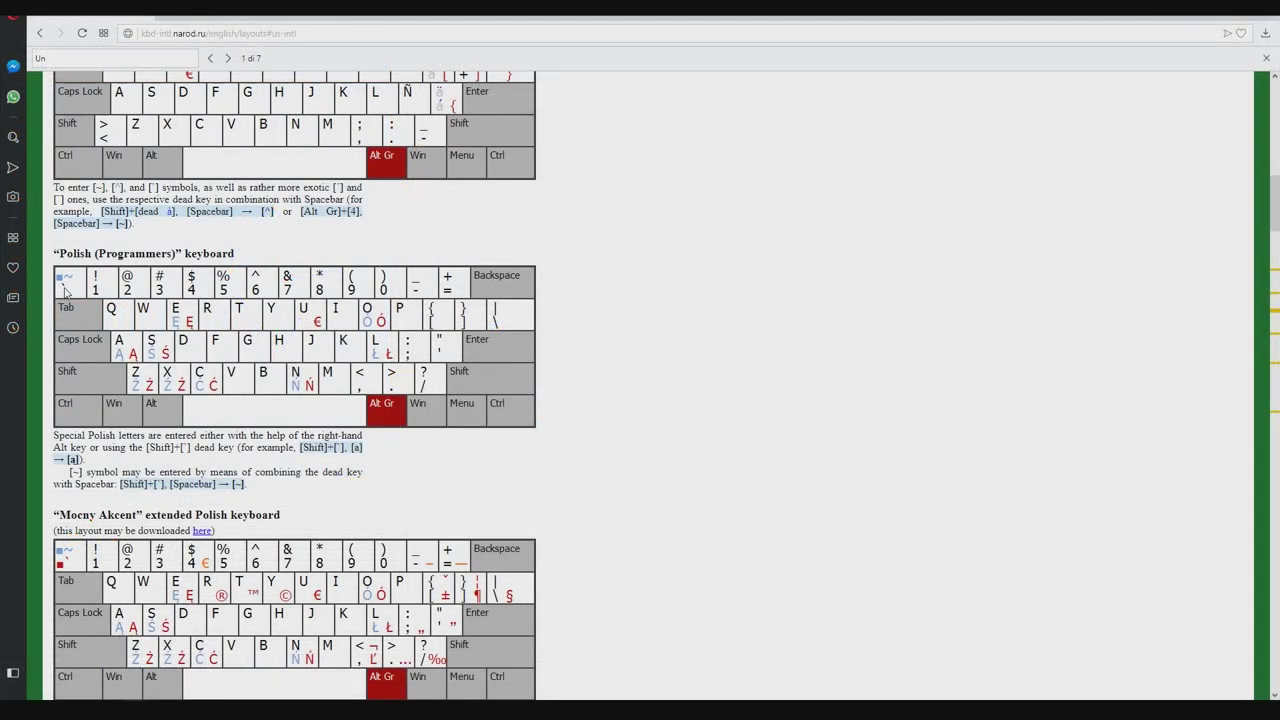
Switch to the browser and look up the backtick key on the keyboard layouts page.
{"action": "scroll", "coordinate": [169, 447], "scroll_direction": "down", "scroll_amount": 1}
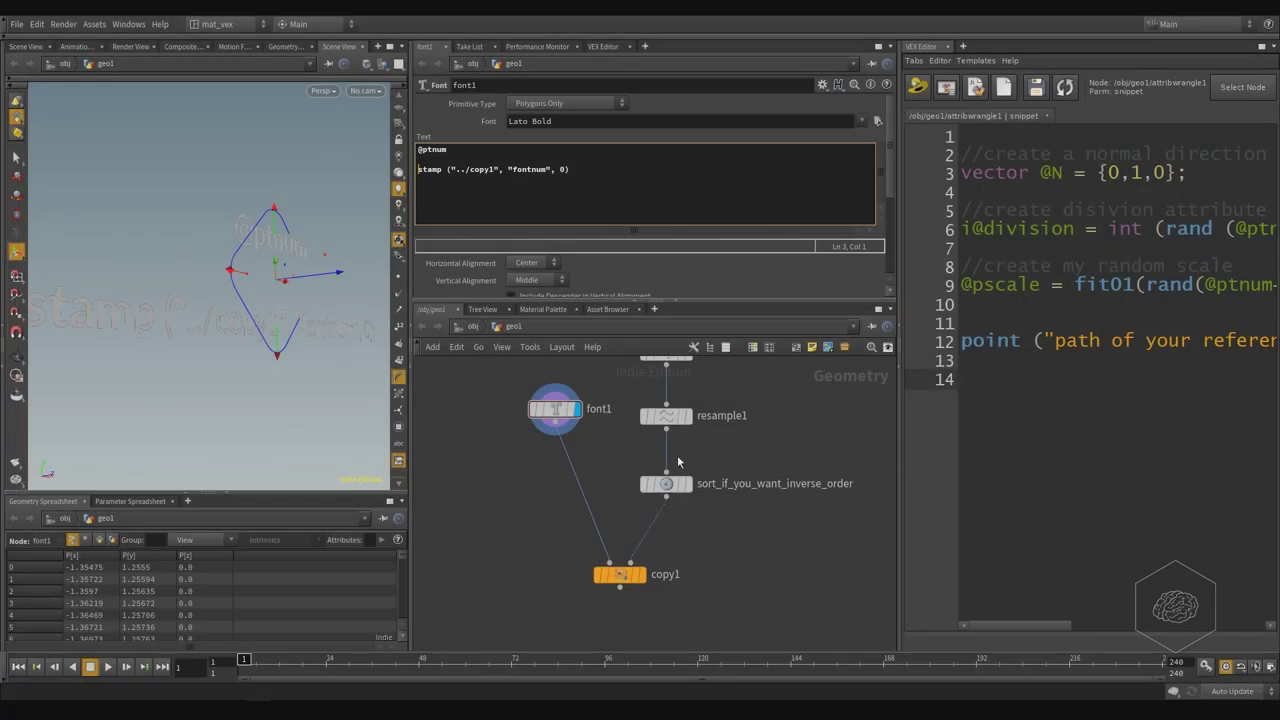
Back in Houdini, copy the Length parameter of the resample1 node.
{"action": "key", "text": "h"}
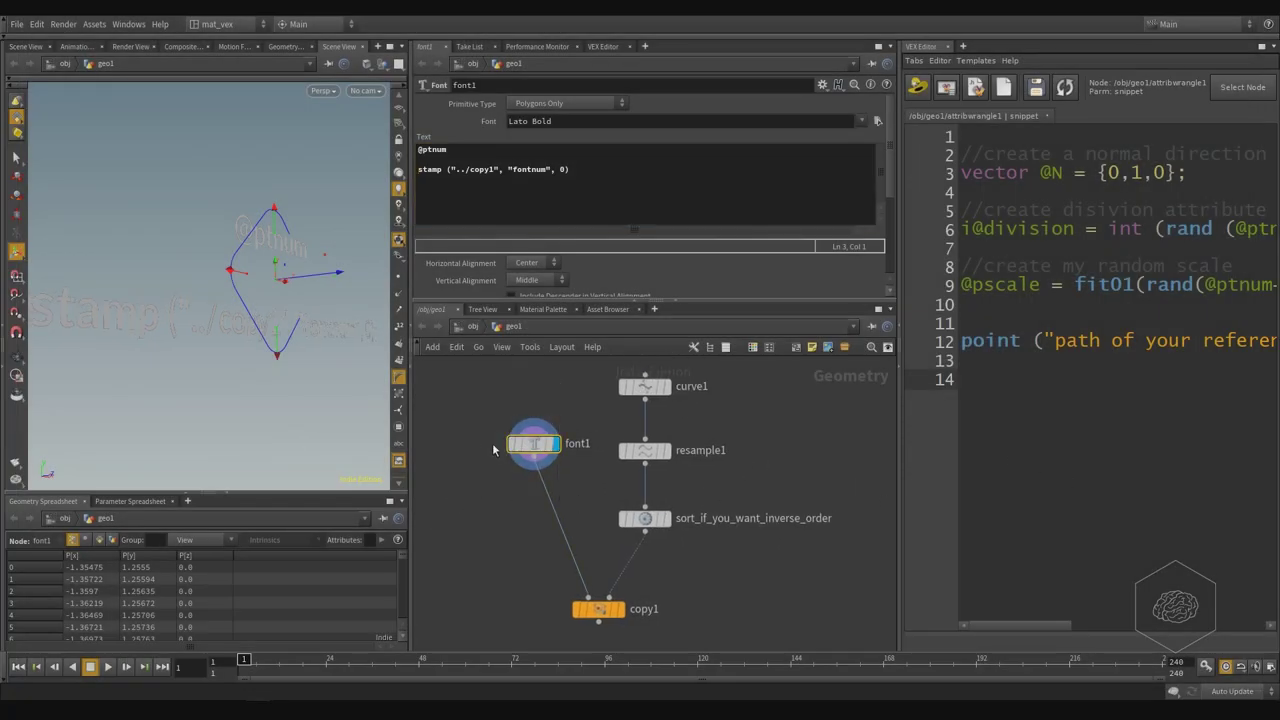
{"action": "left_click_drag", "start_coordinate": [755, 477], "coordinate": [614, 541]}
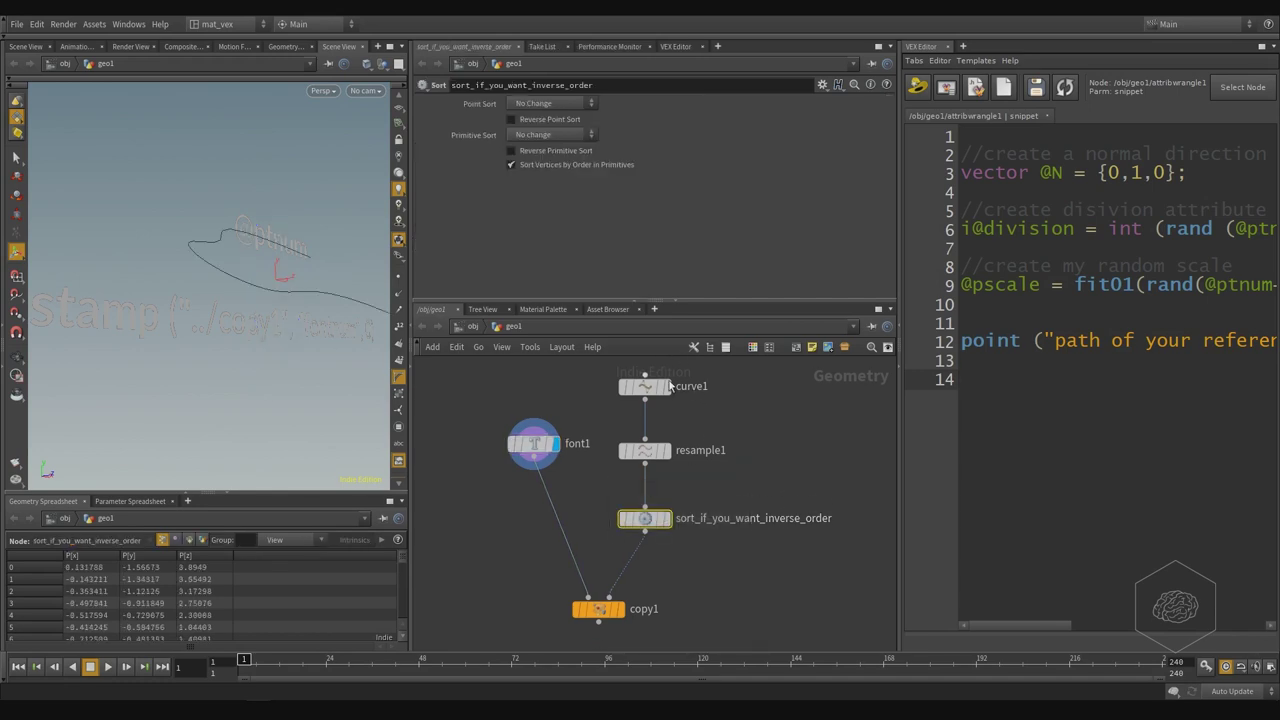
{"action": "left_click_drag", "start_coordinate": [696, 436], "coordinate": [665, 452]}
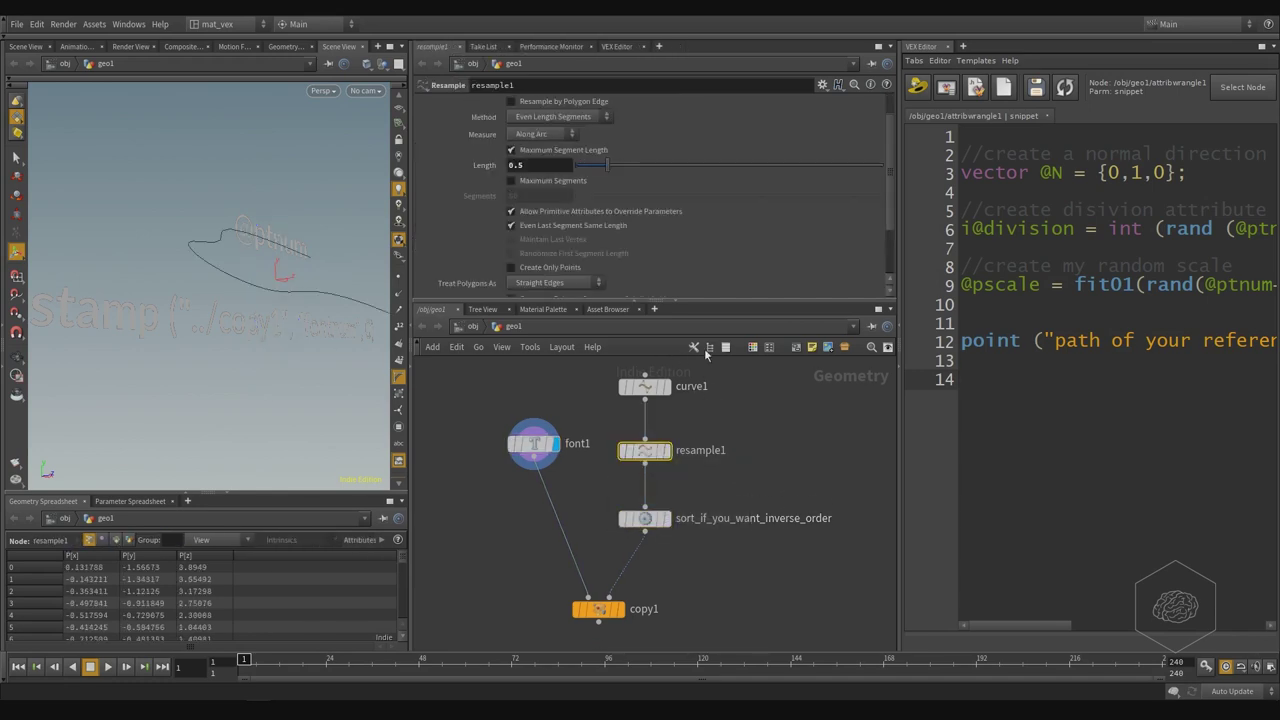
{"action": "right_click", "coordinate": [498, 172]}
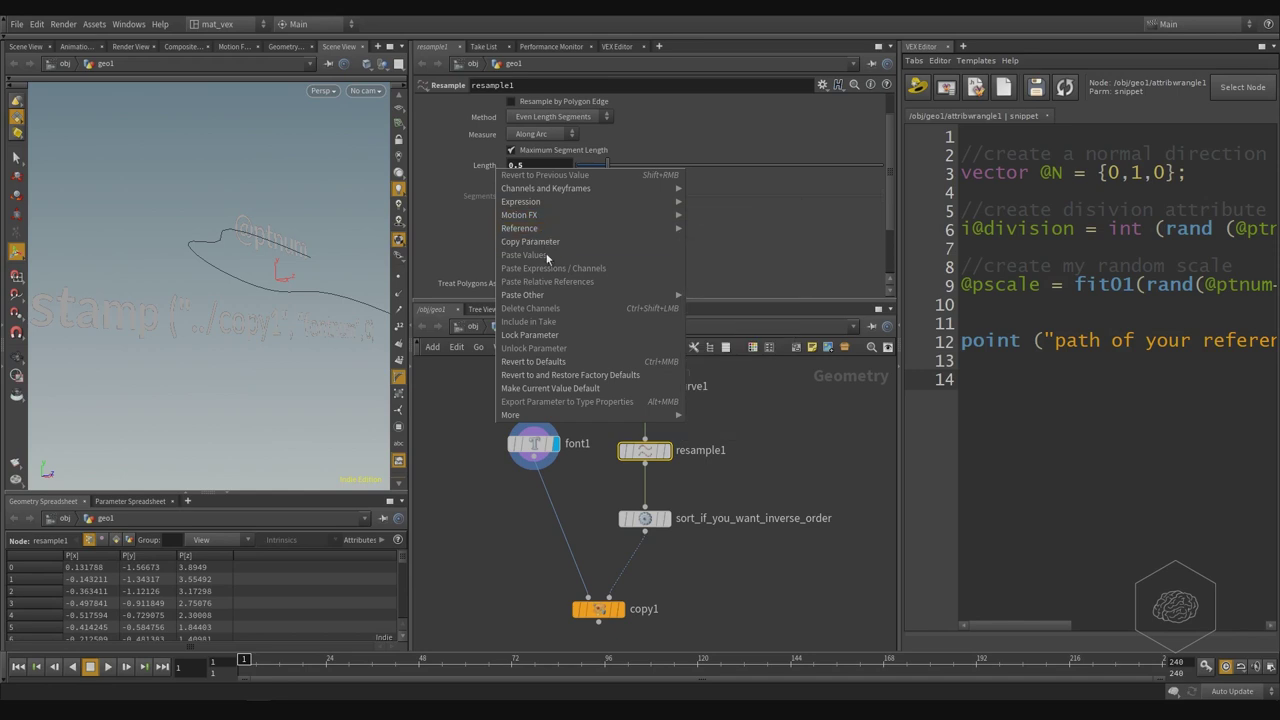
{"action": "left_click", "coordinate": [550, 241]}
{"action": "right_click", "coordinate": [490, 166]}
{"action": "left_click", "coordinate": [546, 240]}
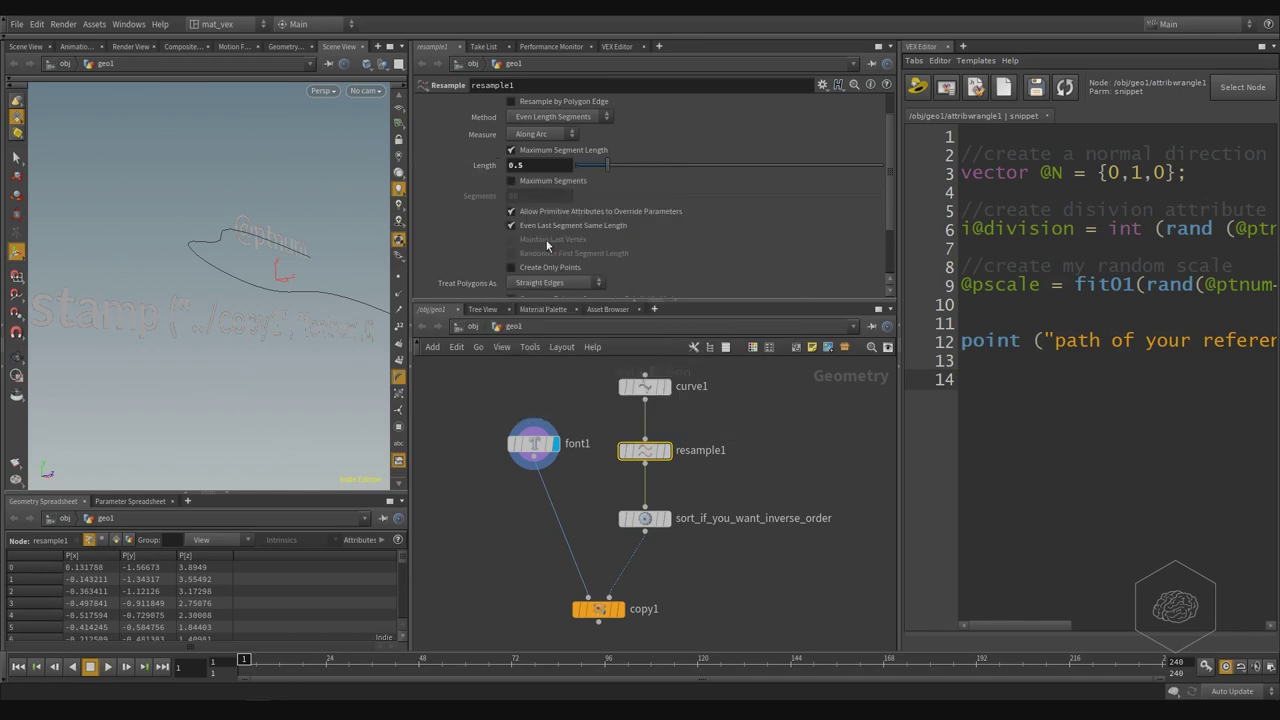
Paste the copied Length parameter into the Font node's text as a relative reference.
{"action": "left_click", "coordinate": [534, 443]}
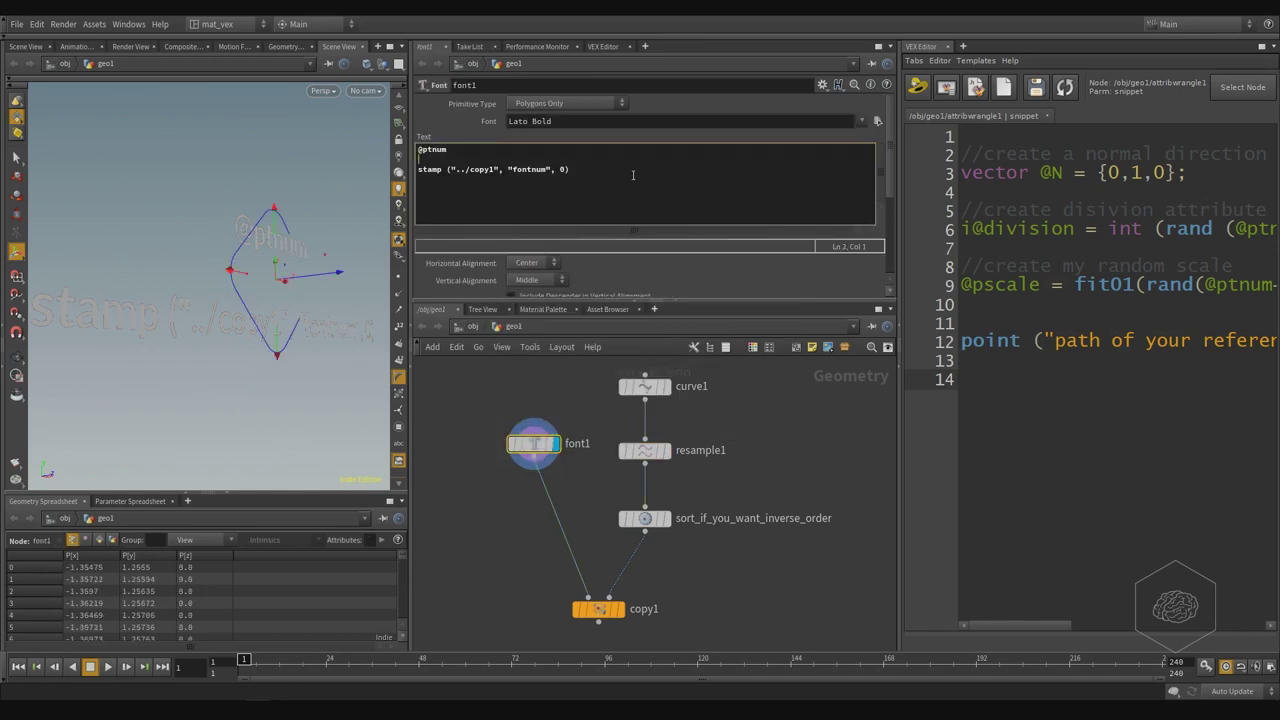
{"action": "right_click", "coordinate": [600, 190]}
{"action": "left_click", "coordinate": [690, 223]}
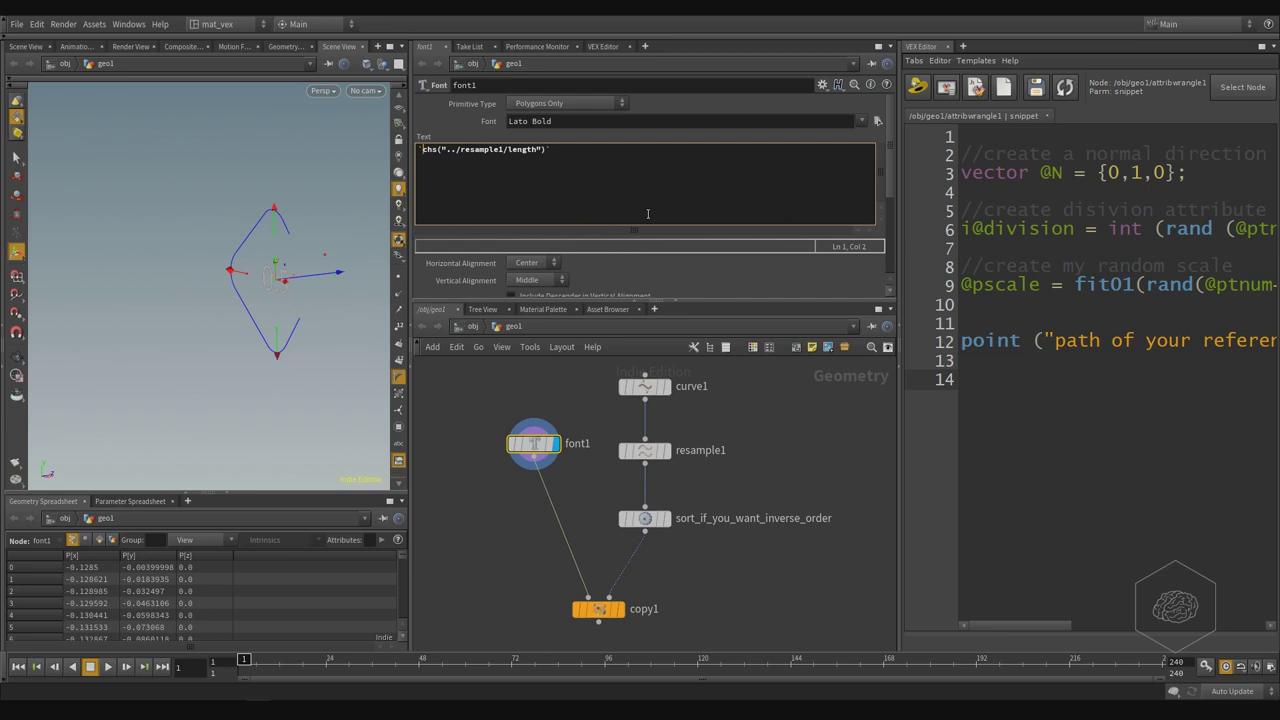
Copy the whole chs("../resample1/length") expression with its backticks and clear it from the Font text.
{"action": "key", "text": "shift+Right"}
{"action": "key", "text": "shift+Right"}
{"action": "key", "text": "shift+Right"}
{"action": "key", "text": "shift+Right"}
{"action": "key", "text": "shift+Right"}
{"action": "key", "text": "shift+Right"}
{"action": "key", "text": "shift+Right"}
{"action": "key", "text": "shift+Right"}
{"action": "key", "text": "shift+Right"}
{"action": "key", "text": "shift+Right"}
{"action": "key", "text": "shift+Right"}
{"action": "key", "text": "shift+Right"}
{"action": "key", "text": "shift+Right"}
{"action": "key", "text": "shift+Right"}
{"action": "key", "text": "shift+Right"}
{"action": "key", "text": "shift+Right"}
{"action": "key", "text": "shift+Right"}
{"action": "key", "text": "shift+Right"}
{"action": "key", "text": "shift+Right"}
{"action": "key", "text": "shift+Right"}
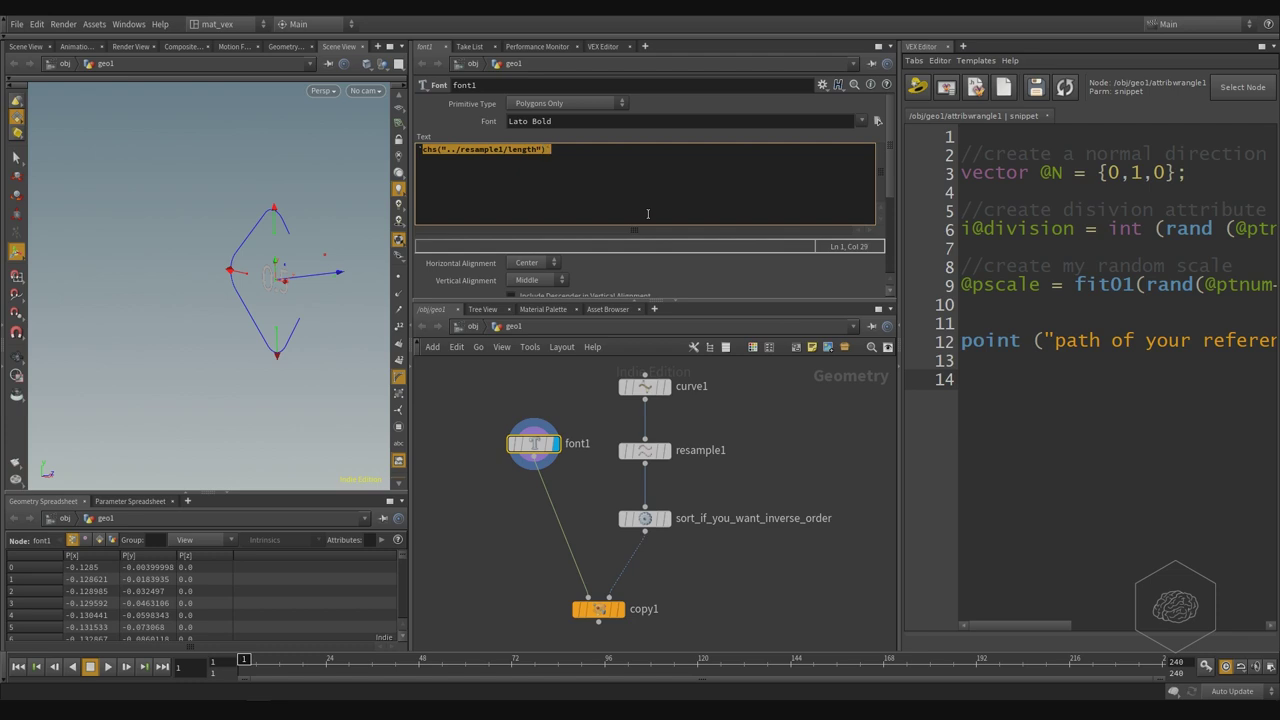
{"action": "key", "text": "Right"}
{"action": "key", "text": "shift+Left"}
{"action": "key", "text": "shift+Left"}
{"action": "key", "text": "shift+Left"}
{"action": "key", "text": "shift+Left"}
{"action": "key", "text": "shift+Left"}
{"action": "key", "text": "shift+Left"}
{"action": "key", "text": "shift+Left"}
{"action": "key", "text": "shift+Left"}
{"action": "key", "text": "shift+Left"}
{"action": "key", "text": "shift+Left"}
{"action": "key", "text": "shift+Left"}
{"action": "key", "text": "shift+Left"}
{"action": "key", "text": "shift+Left"}
{"action": "key", "text": "shift+Left"}
{"action": "key", "text": "shift+Left"}
{"action": "key", "text": "shift+Left"}
{"action": "key", "text": "shift+Left"}
{"action": "key", "text": "shift+Left"}
{"action": "key", "text": "shift+Left"}
{"action": "key", "text": "shift+Left"}
{"action": "key", "text": "ctrl+c"}
{"action": "key", "text": "BackSpace"}
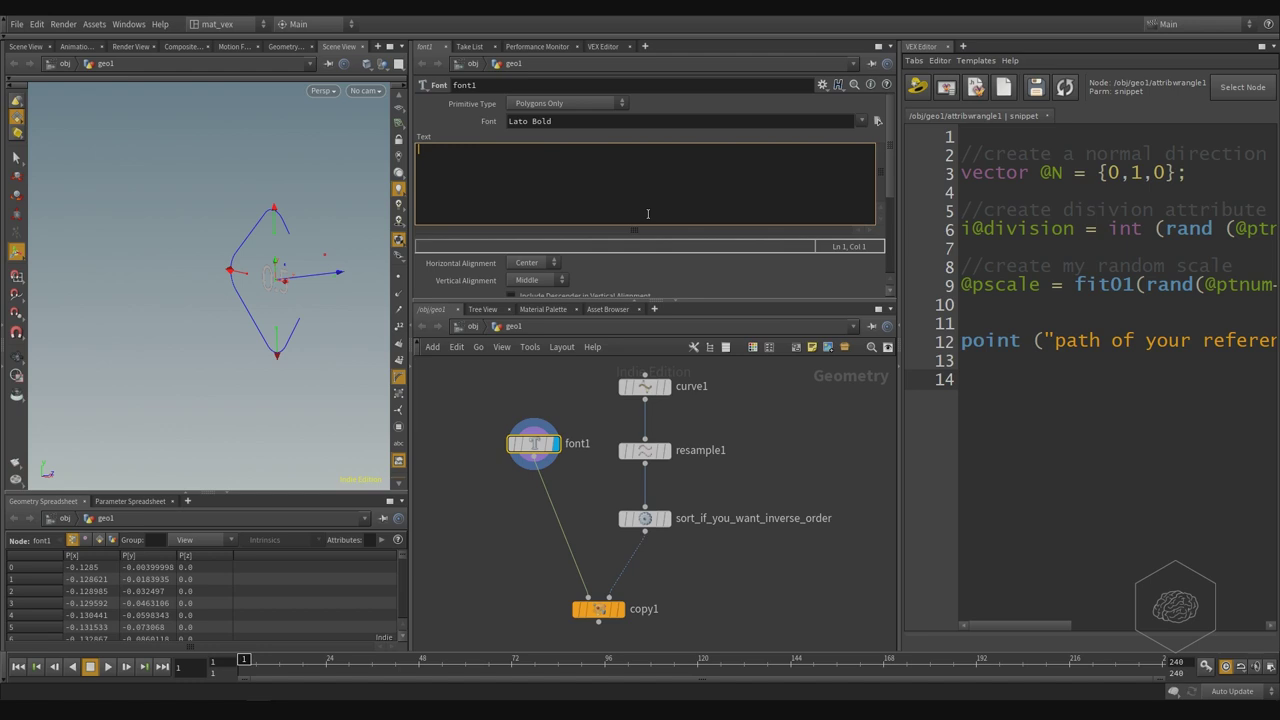
{"action": "key", "text": "ctrl+z"}
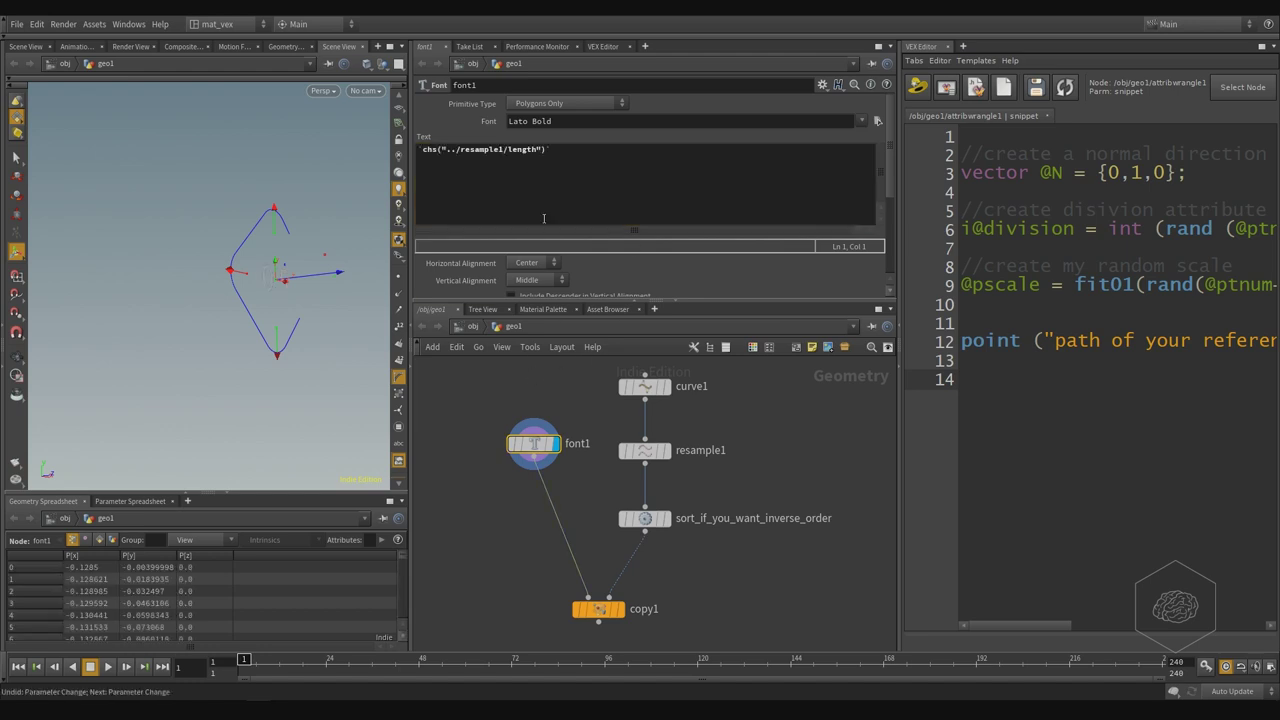
{"action": "key", "text": "ctrl+z"}
{"action": "key", "text": "ctrl+z"}
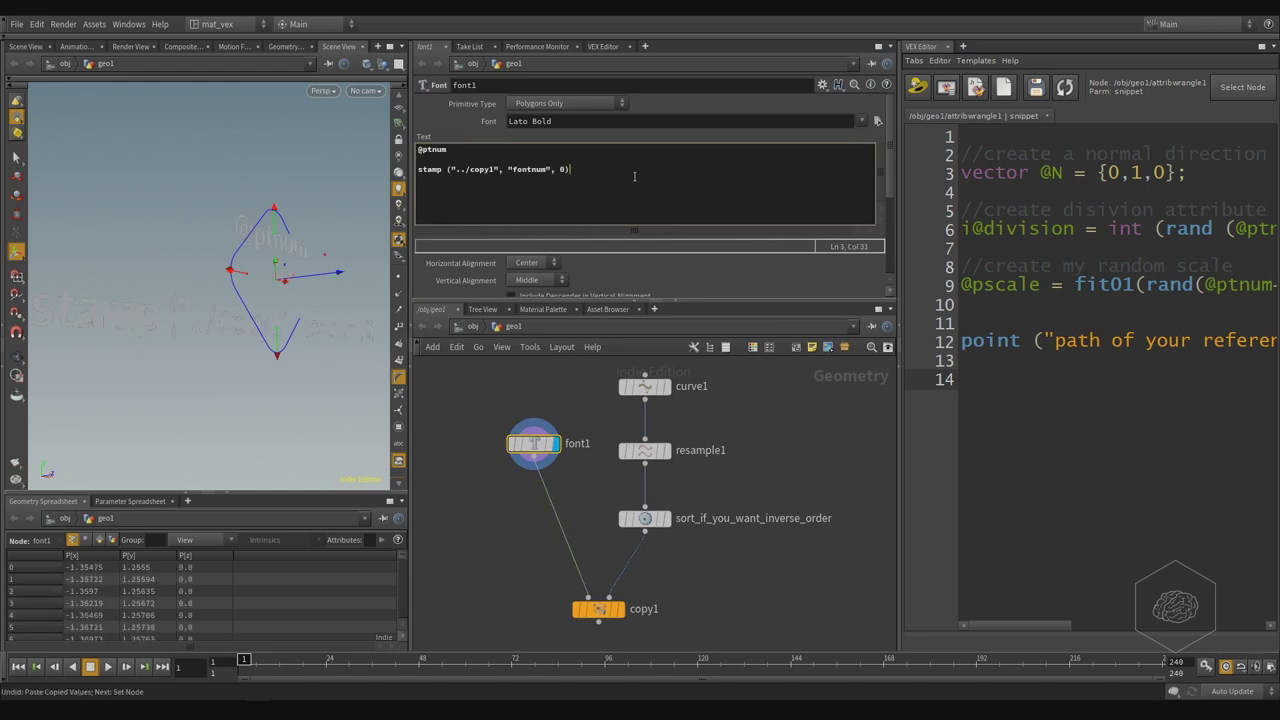
Paste the backticked chs("../resample1/length") expression two lines below the stamp line.
{"action": "key", "text": "Return"}
{"action": "key", "text": "Return"}
{"action": "key", "text": "ctrl+v"}
Copy the full stamp ("../copy1", "fontnum", 0) line from the Font node's text.
{"action": "key", "text": "Up"}
{"action": "key", "text": "Up"}
{"action": "key", "text": "Left"}
{"action": "key", "text": "Left"}
{"action": "key", "text": "Left"}
{"action": "key", "text": "Left"}
{"action": "key", "text": "Left"}
{"action": "key", "text": "Left"}
{"action": "key", "text": "Home"}
{"action": "key", "text": "shift+Down"}
{"action": "key", "text": "shift+Left"}
{"action": "key", "text": "ctrl+c"}
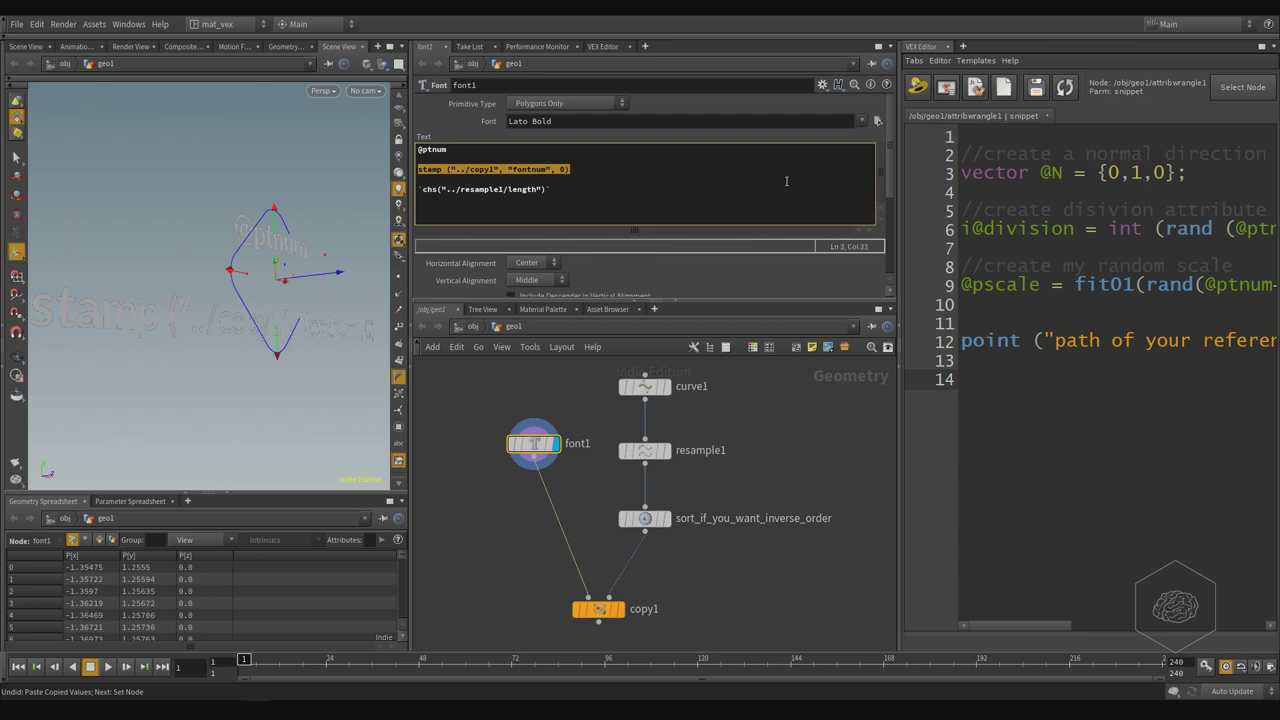
Replace the chs("../resample1/length") expression between the backticks with the copied stamp ("../copy1", "fontnum", 0) expression.
{"action": "key", "text": "Down"}
{"action": "key", "text": "Down"}
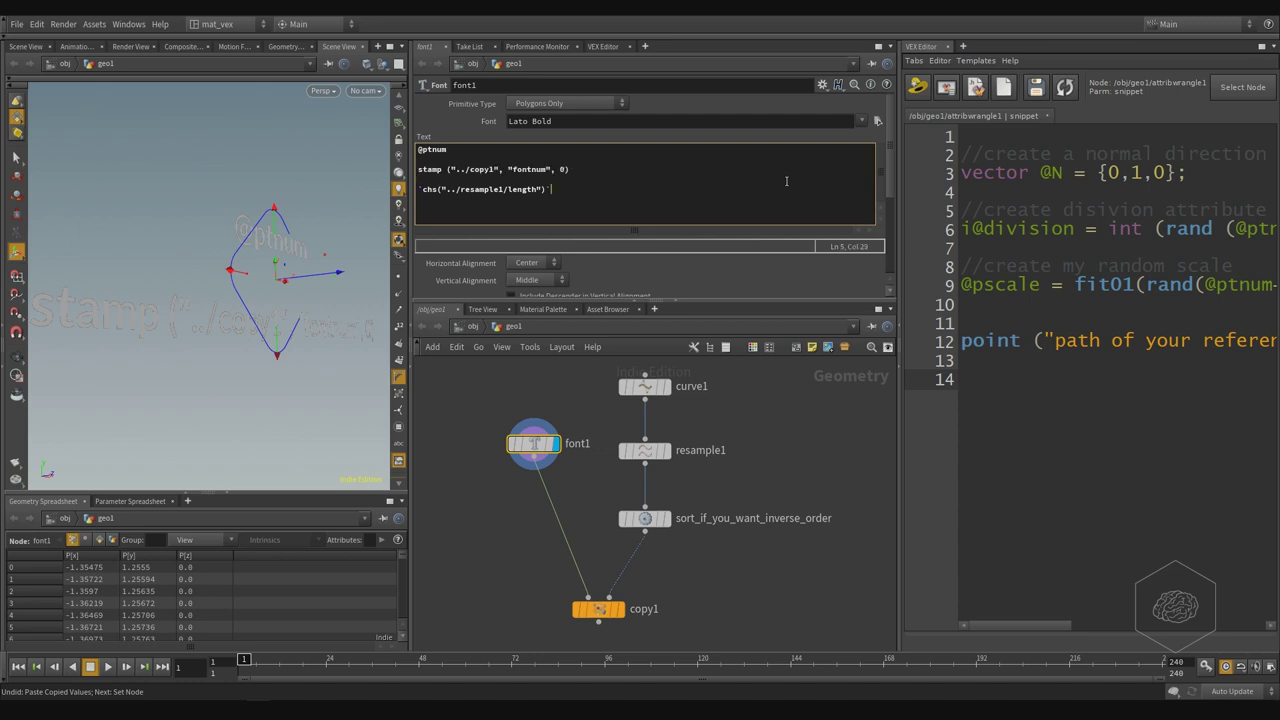
{"action": "key", "text": "shift+Left"}
{"action": "key", "text": "shift+Left"}
{"action": "key", "text": "shift+Left"}
{"action": "key", "text": "shift+Left"}
{"action": "key", "text": "shift+Left"}
{"action": "key", "text": "shift+Left"}
{"action": "key", "text": "shift+Left"}
{"action": "key", "text": "shift+Left"}
{"action": "key", "text": "shift+Left"}
{"action": "key", "text": "shift+Left"}
{"action": "key", "text": "shift+Left"}
{"action": "key", "text": "shift+Left"}
{"action": "key", "text": "shift+Left"}
{"action": "key", "text": "shift+Left"}
{"action": "key", "text": "shift+Left"}
{"action": "key", "text": "shift+Left"}
{"action": "key", "text": "shift+Left"}
{"action": "key", "text": "shift+Left"}
{"action": "key", "text": "shift+Left"}
{"action": "key", "text": "shift+Left"}
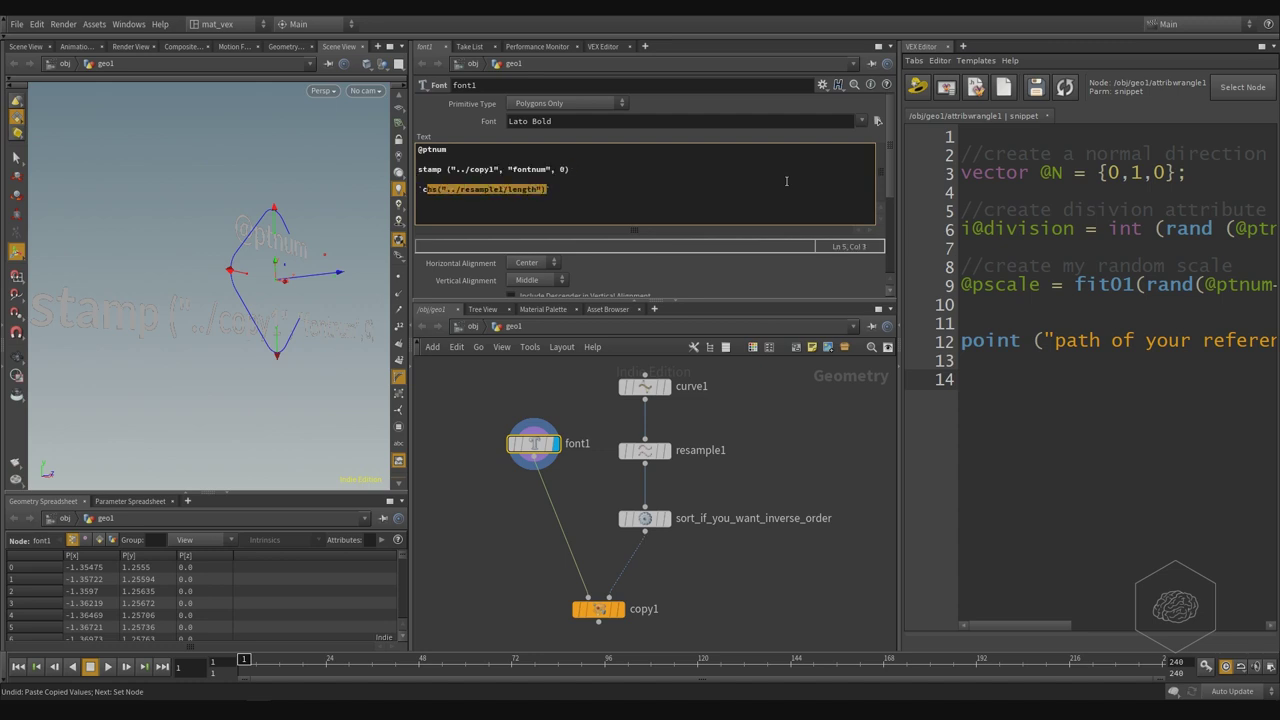
{"action": "key", "text": "ctrl+v"}
{"action": "key", "text": "Up"}
{"action": "key", "text": "shift+Left"}
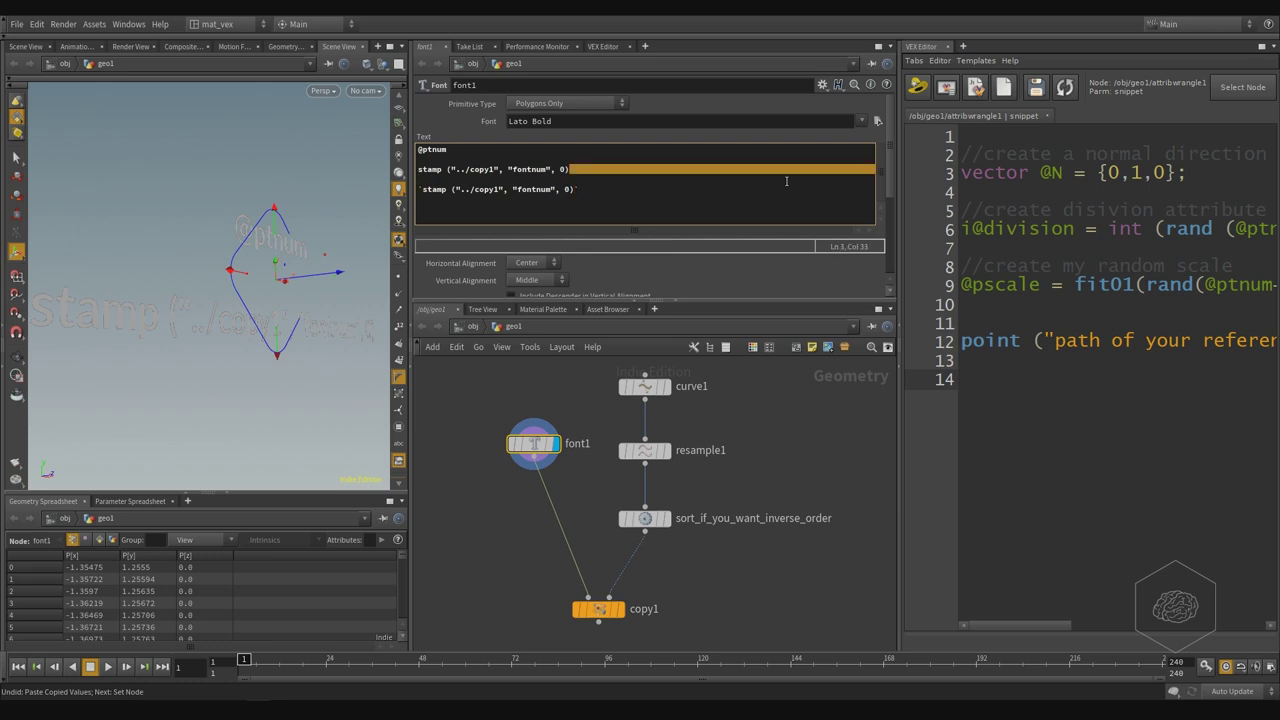
{"action": "key", "text": "shift+Up"}
{"action": "key", "text": "shift+Up"}
{"action": "key", "text": "BackSpace"}
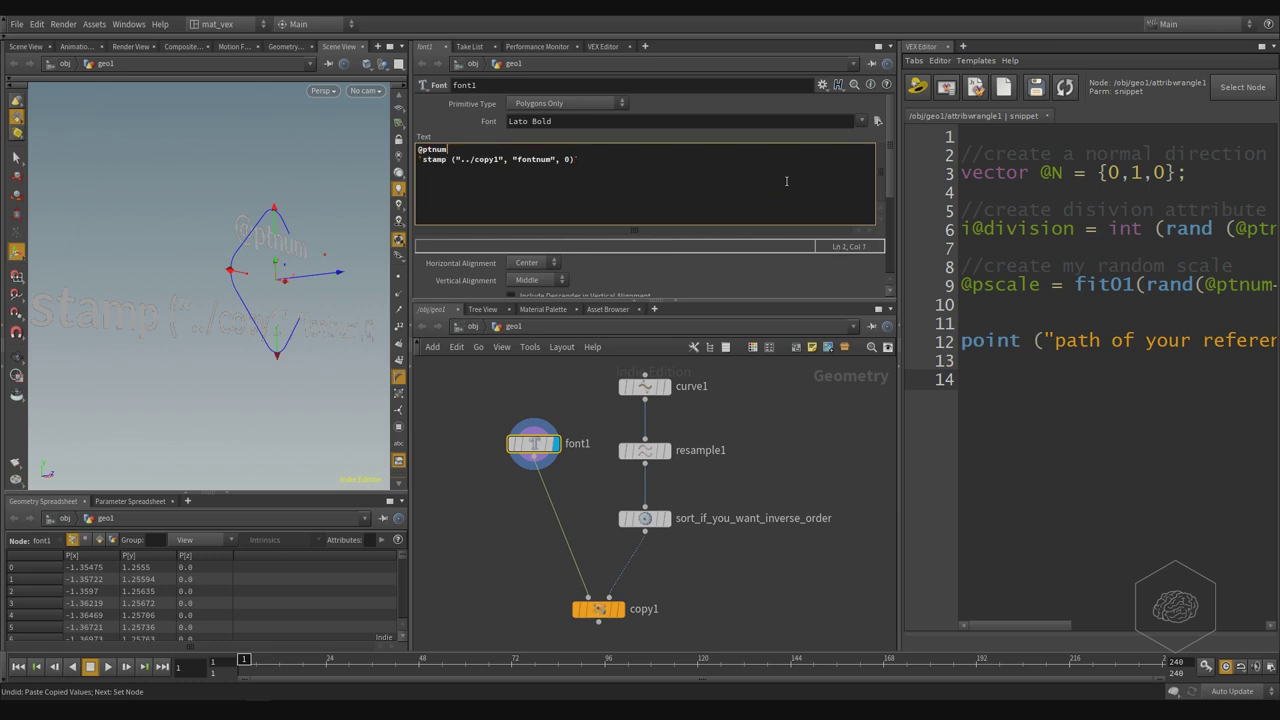
{"action": "key", "text": "shift+Left"}
{"action": "key", "text": "shift+Left"}
{"action": "key", "text": "shift+Left"}
{"action": "key", "text": "shift+Left"}
{"action": "key", "text": "shift+Left"}
{"action": "key", "text": "shift+Left"}
{"action": "key", "text": "BackSpace"}
{"action": "key", "text": "Delete"}
{"action": "left_click", "coordinate": [737, 498]}
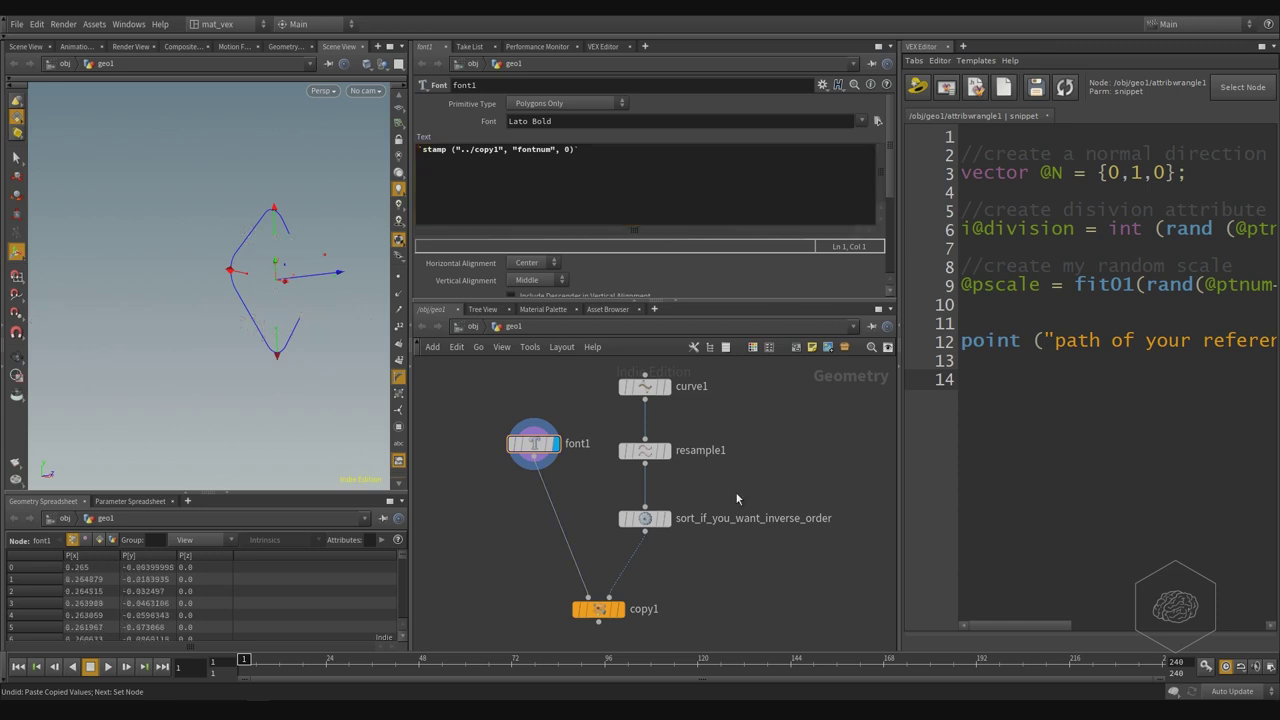
Display the copy1 node's output and examine the copied numbers along the curve.
{"action": "left_click_drag", "start_coordinate": [280, 335], "coordinate": [289, 360]}
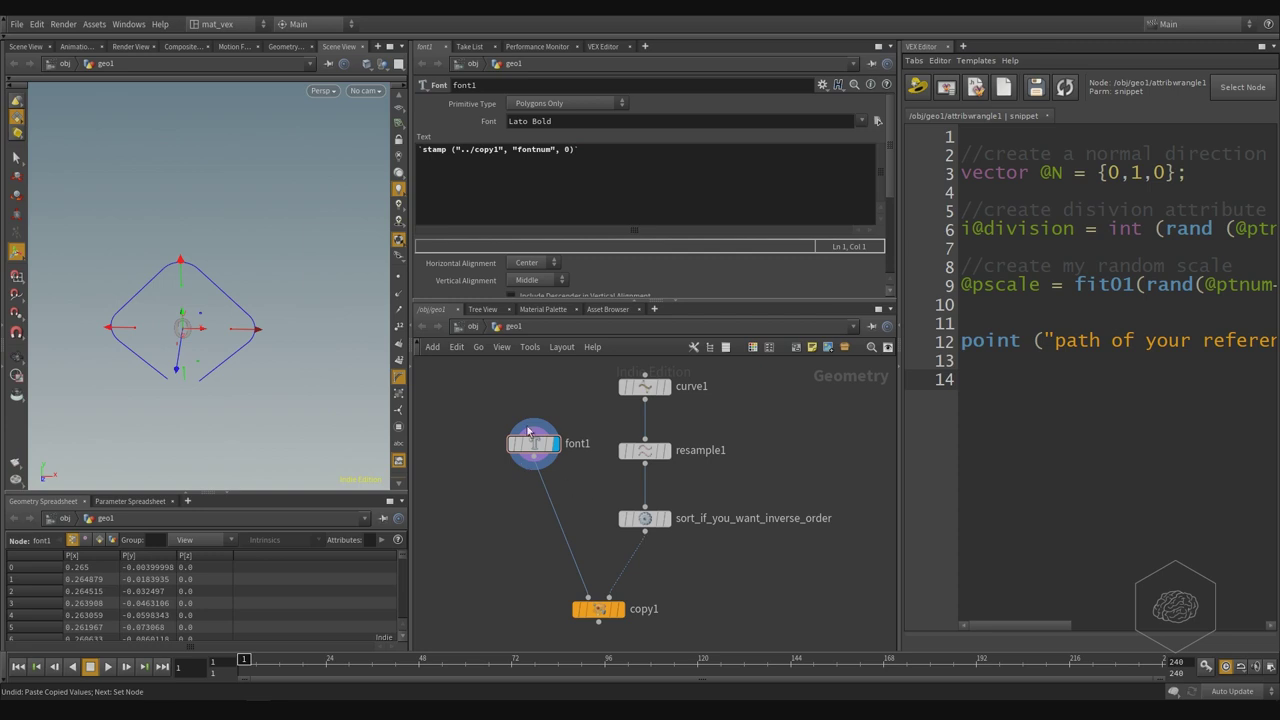
{"action": "left_click", "coordinate": [601, 613]}
{"action": "left_click", "coordinate": [601, 613]}
{"action": "left_click_drag", "start_coordinate": [349, 335], "coordinate": [194, 343]}
{"action": "left_click_drag", "start_coordinate": [296, 330], "coordinate": [258, 388]}
{"action": "scroll", "coordinate": [258, 388], "scroll_direction": "down", "scroll_amount": 6}
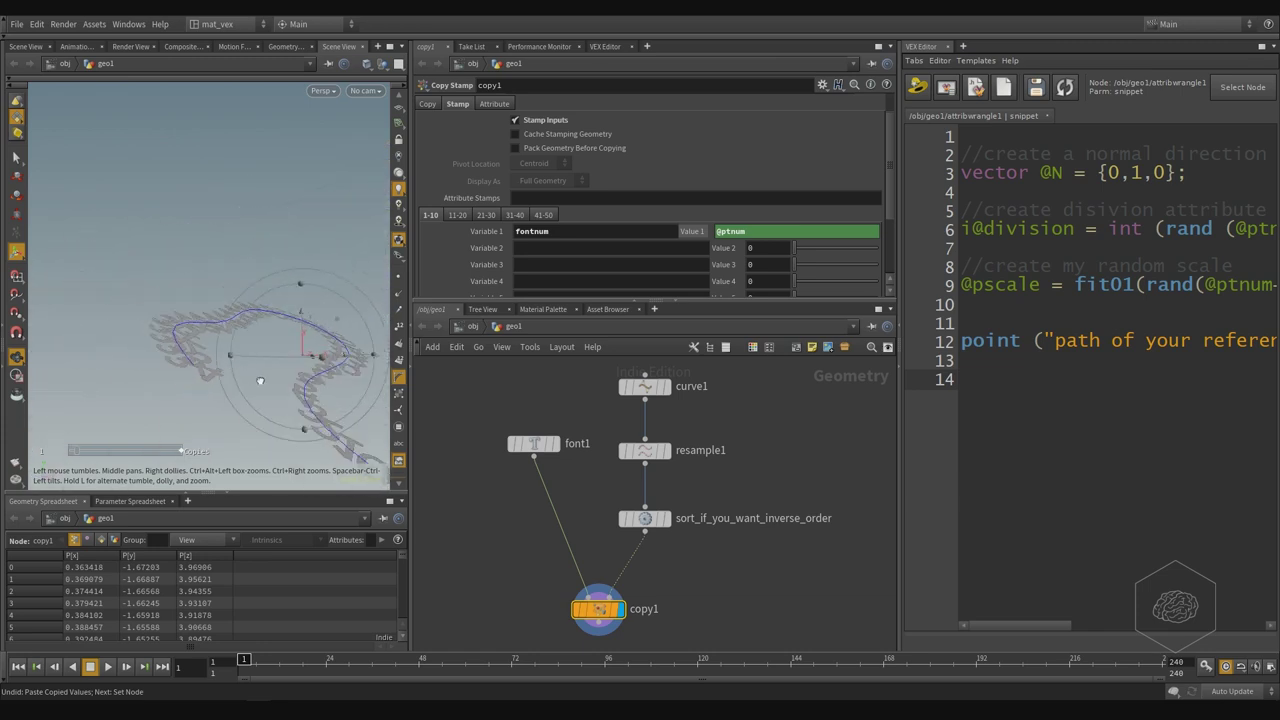
{"action": "scroll", "coordinate": [229, 400], "scroll_direction": "up", "scroll_amount": 5}
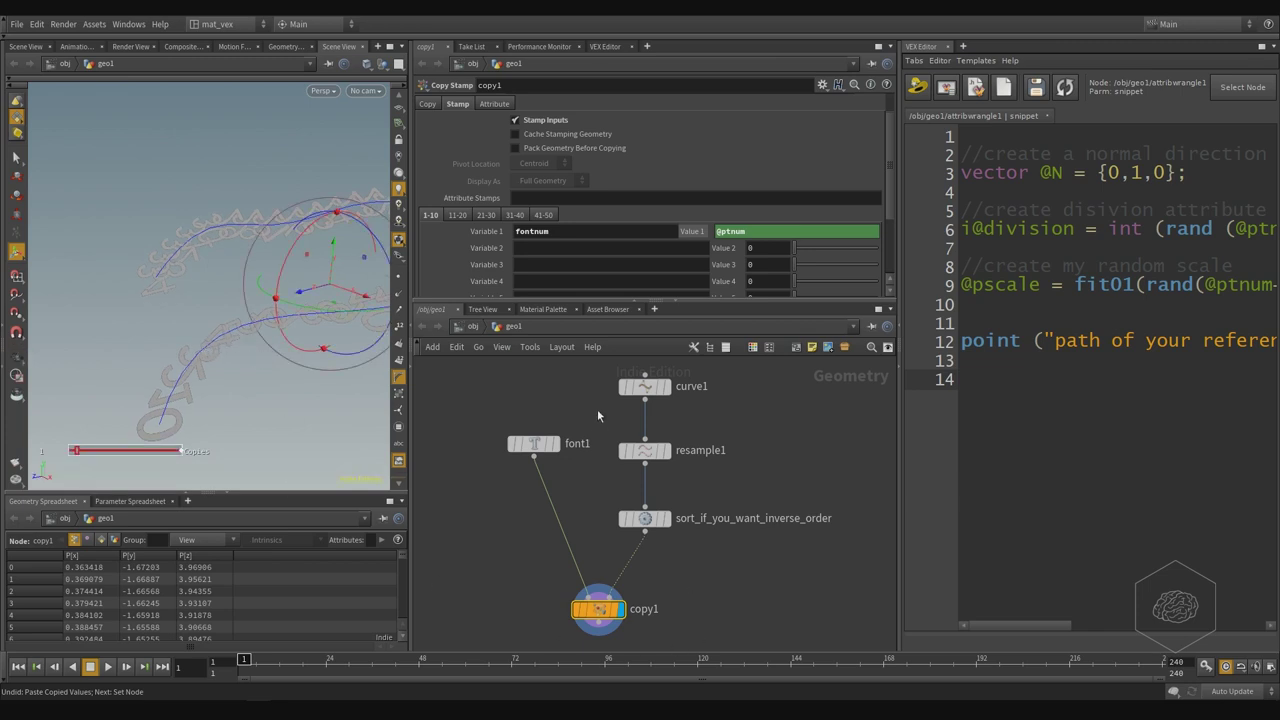
{"action": "left_click", "coordinate": [533, 443]}
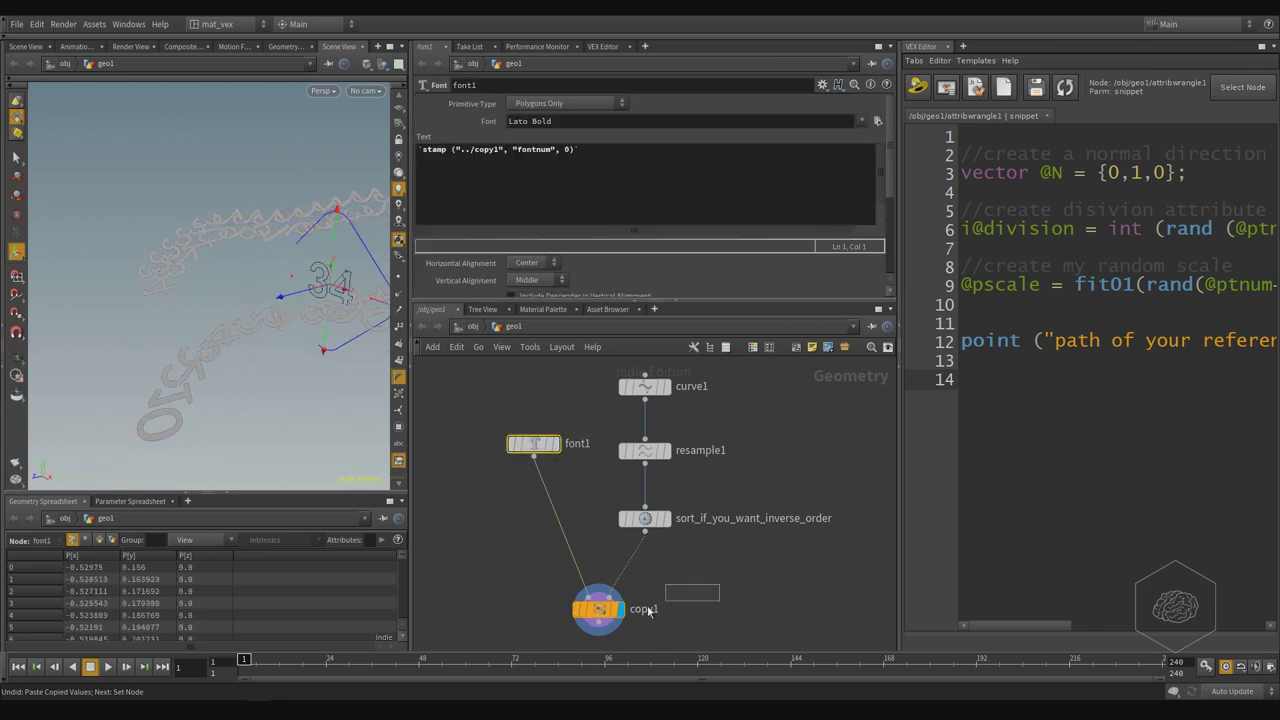
{"action": "left_click", "coordinate": [598, 609]}
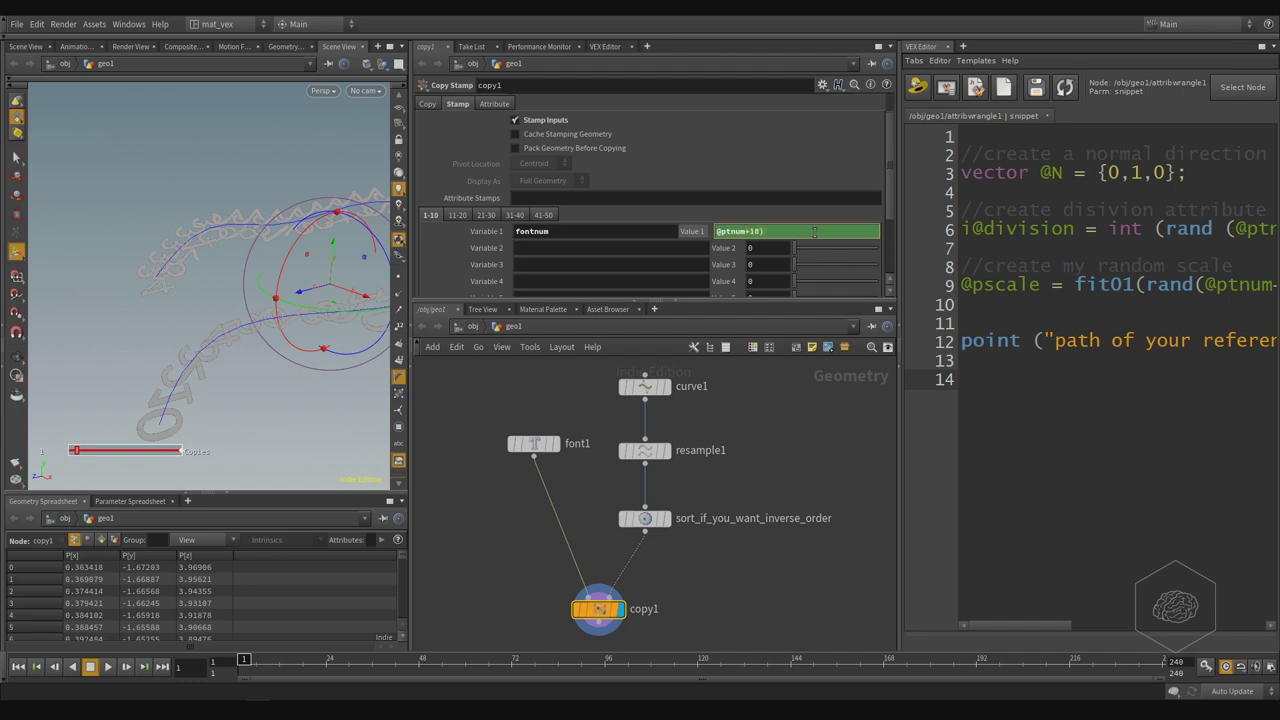
{"action": "key", "text": "Return"}
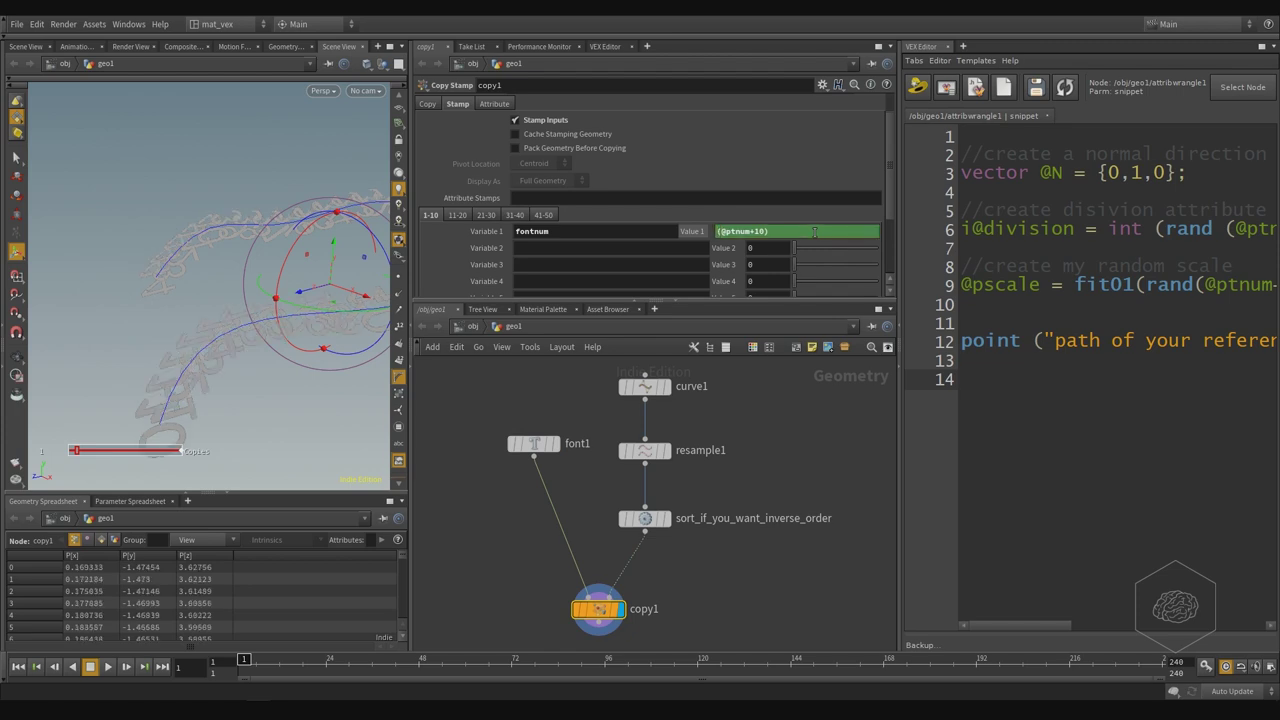
{"action": "left_click_drag", "start_coordinate": [93, 380], "coordinate": [160, 304], "text": "alt"}
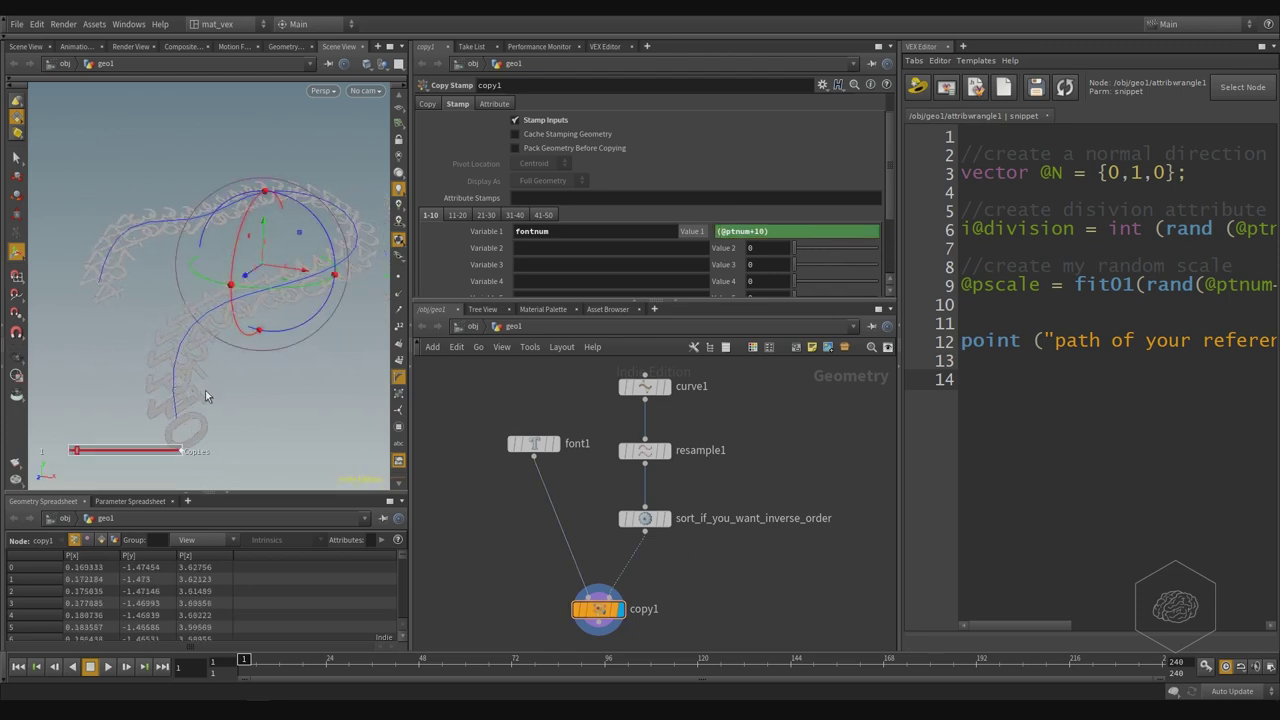
Insert an Attribute Wrangle node between sort_if_you_want_inverse_order and copy1.
{"action": "middle_click_drag", "start_coordinate": [735, 569], "coordinate": [701, 570]}
{"action": "key", "text": "Tab"}
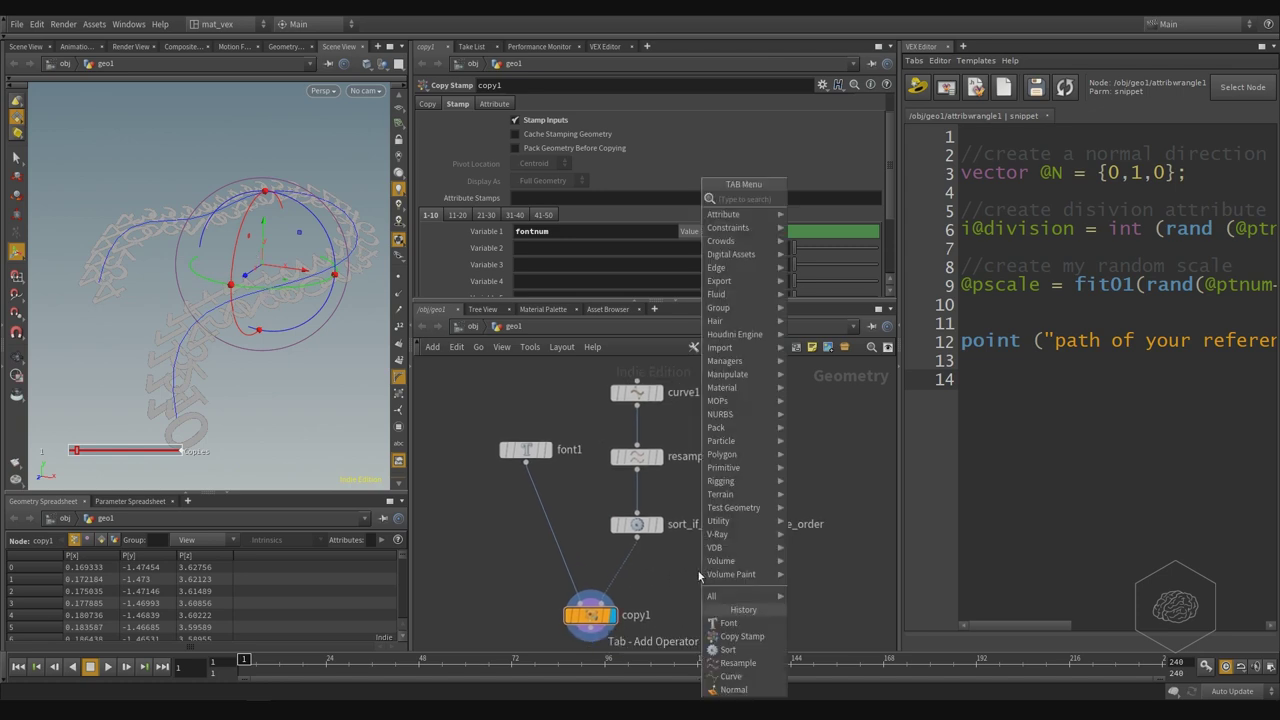
{"action": "type", "text": "wrangle"}
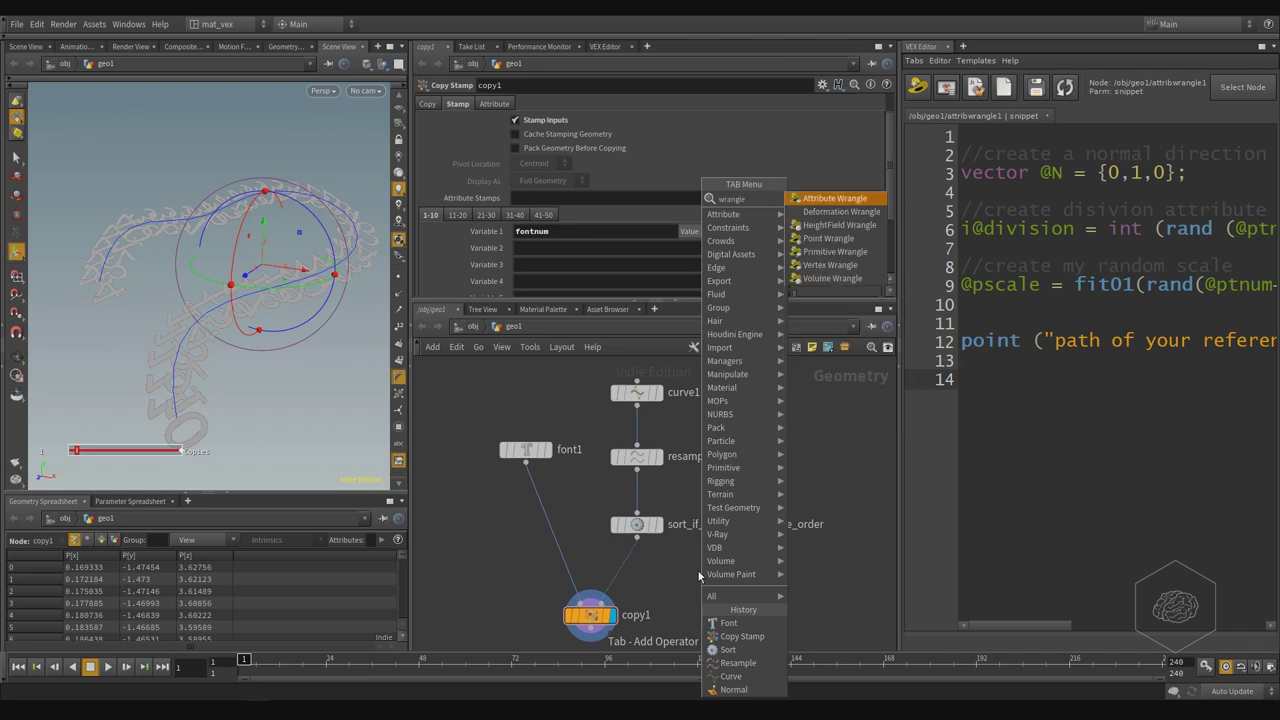
{"action": "key", "text": "Return"}
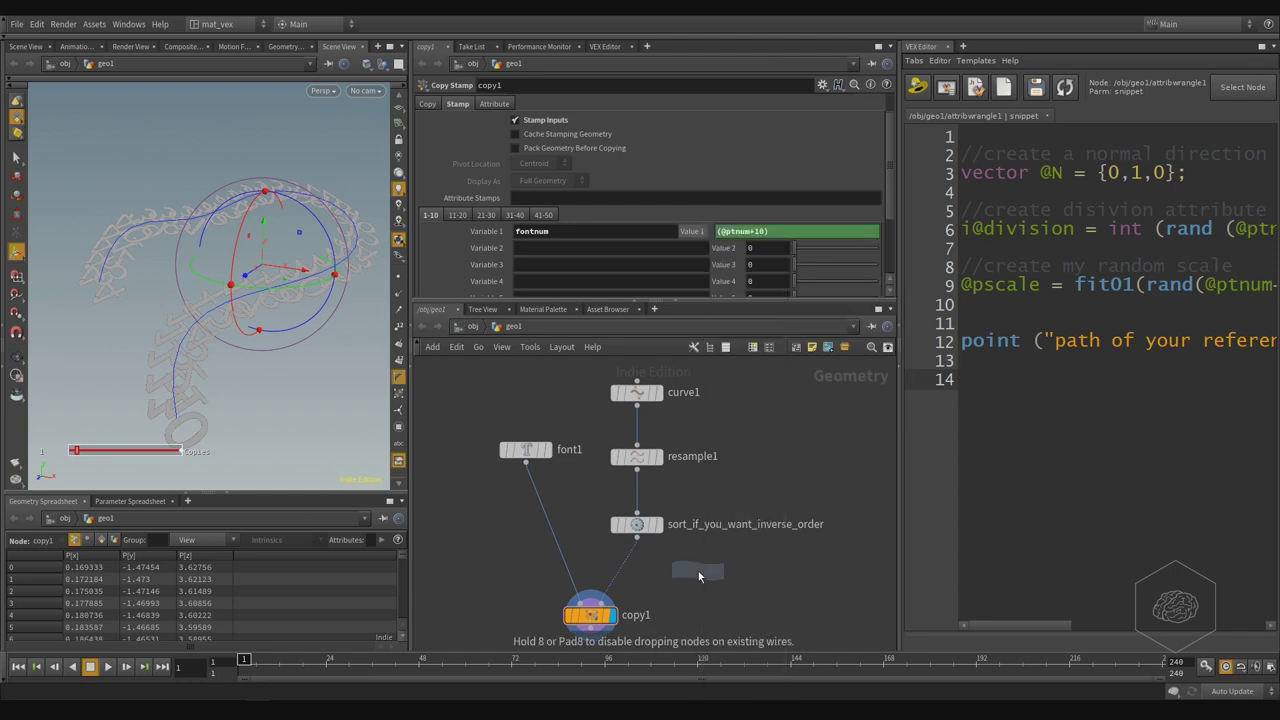
{"action": "left_click", "coordinate": [637, 574]}
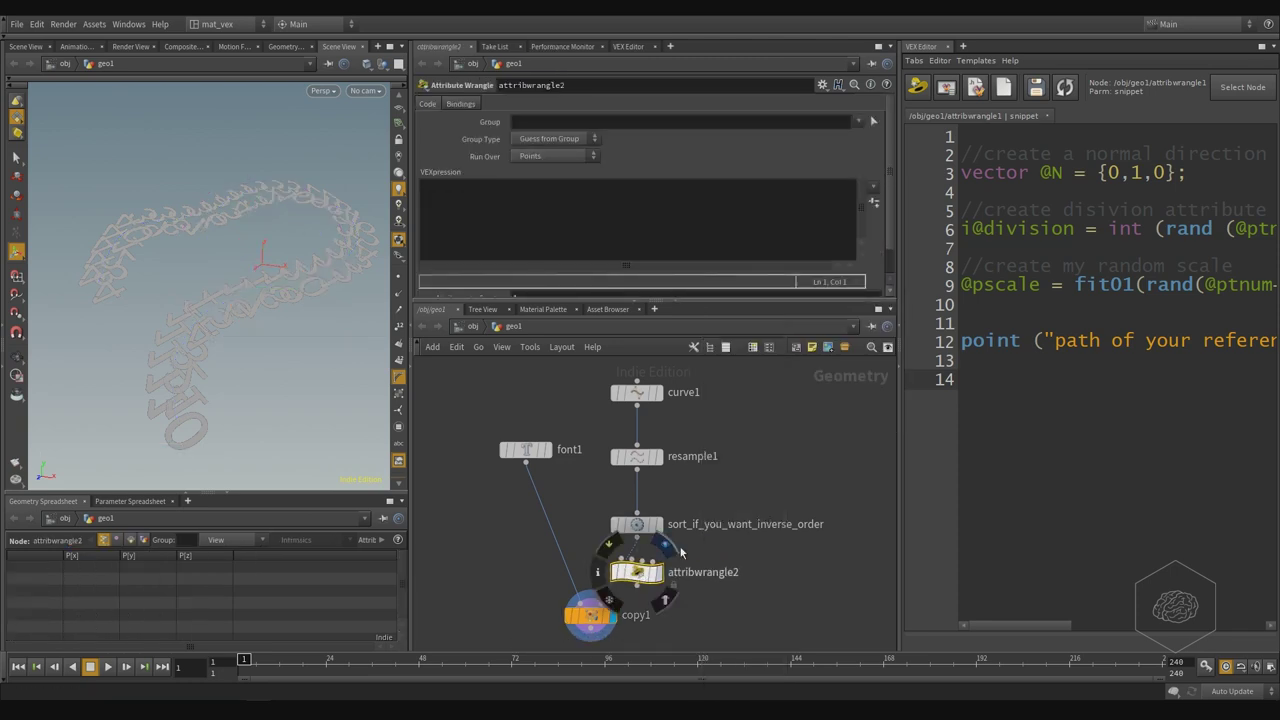
Copy the entire VEX code from the existing attribwrangle1 node.
{"action": "middle_click_drag", "start_coordinate": [708, 474], "coordinate": [723, 505]}
{"action": "scroll", "coordinate": [722, 520], "scroll_direction": "down", "scroll_amount": 3}
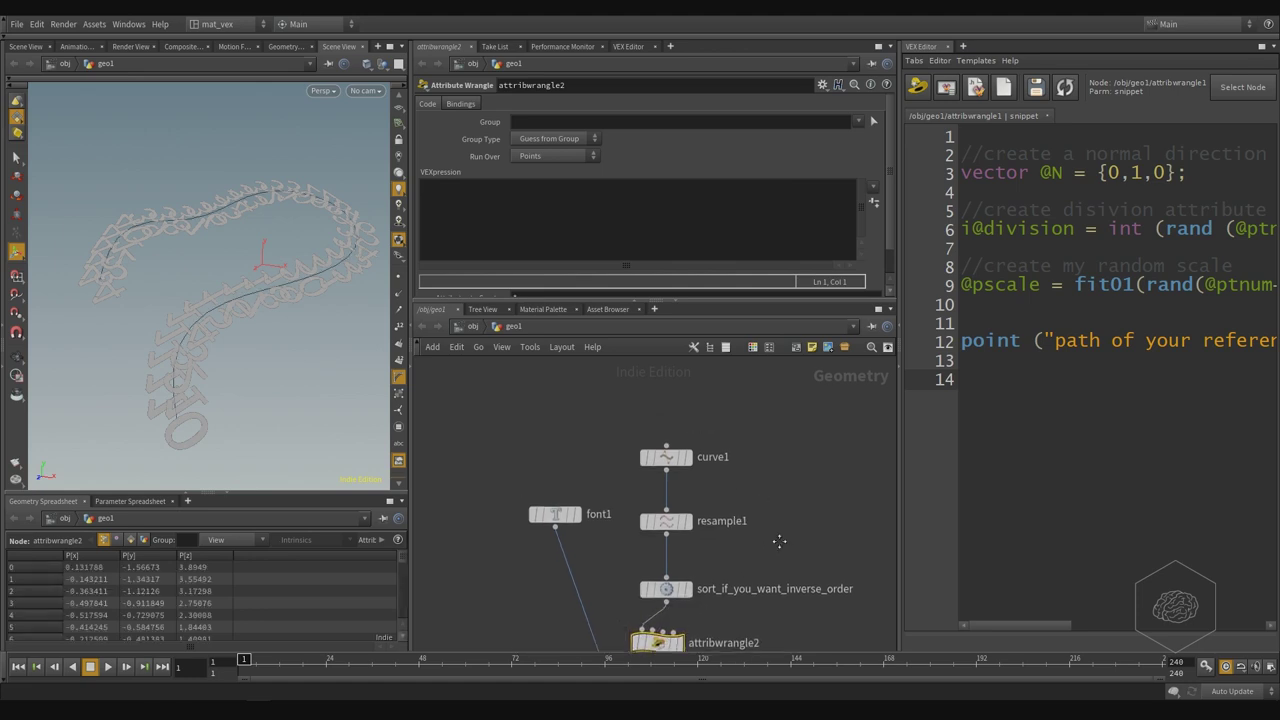
{"action": "scroll", "coordinate": [690, 528], "scroll_direction": "up", "scroll_amount": 2}
{"action": "left_click", "coordinate": [548, 505]}
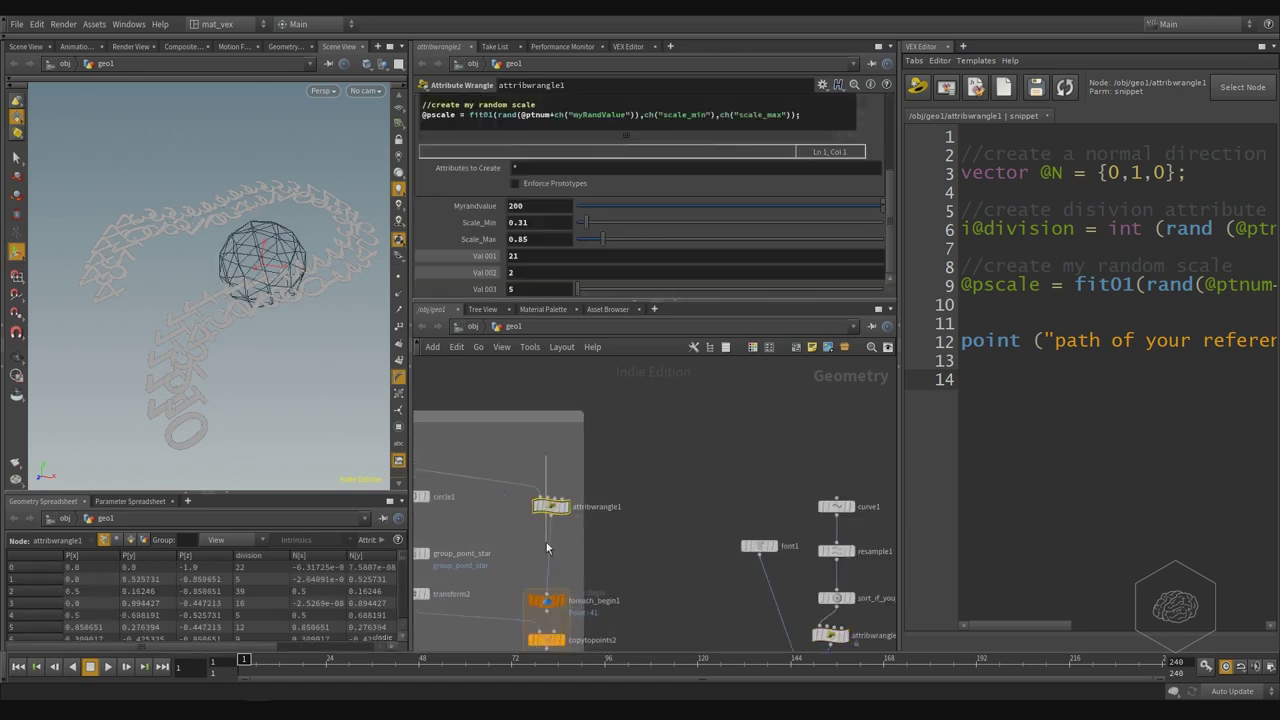
{"action": "left_click", "coordinate": [755, 103]}
{"action": "key", "text": "ctrl+a"}
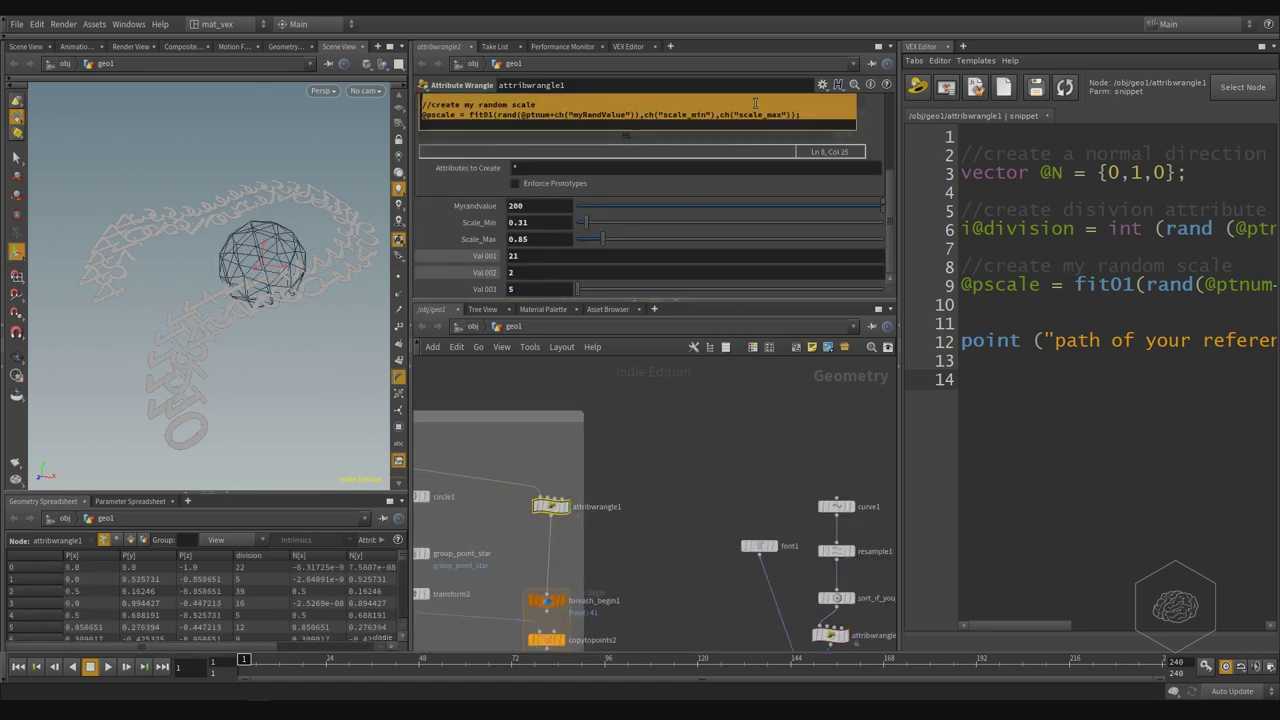
Paste the copied normal, division and random scale code into attribwrangle2's VEXpression.
{"action": "middle_click_drag", "start_coordinate": [790, 491], "coordinate": [574, 400]}
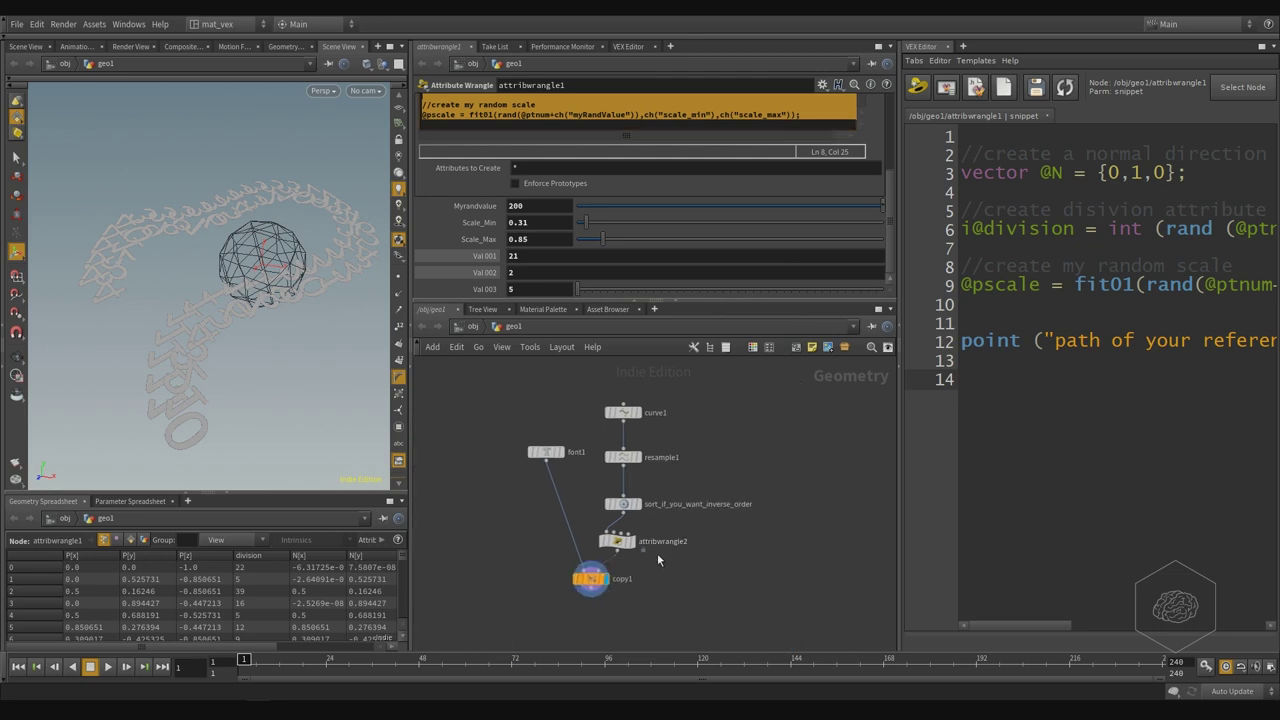
{"action": "middle_click_drag", "start_coordinate": [530, 503], "coordinate": [552, 508]}
{"action": "left_click", "coordinate": [637, 552]}
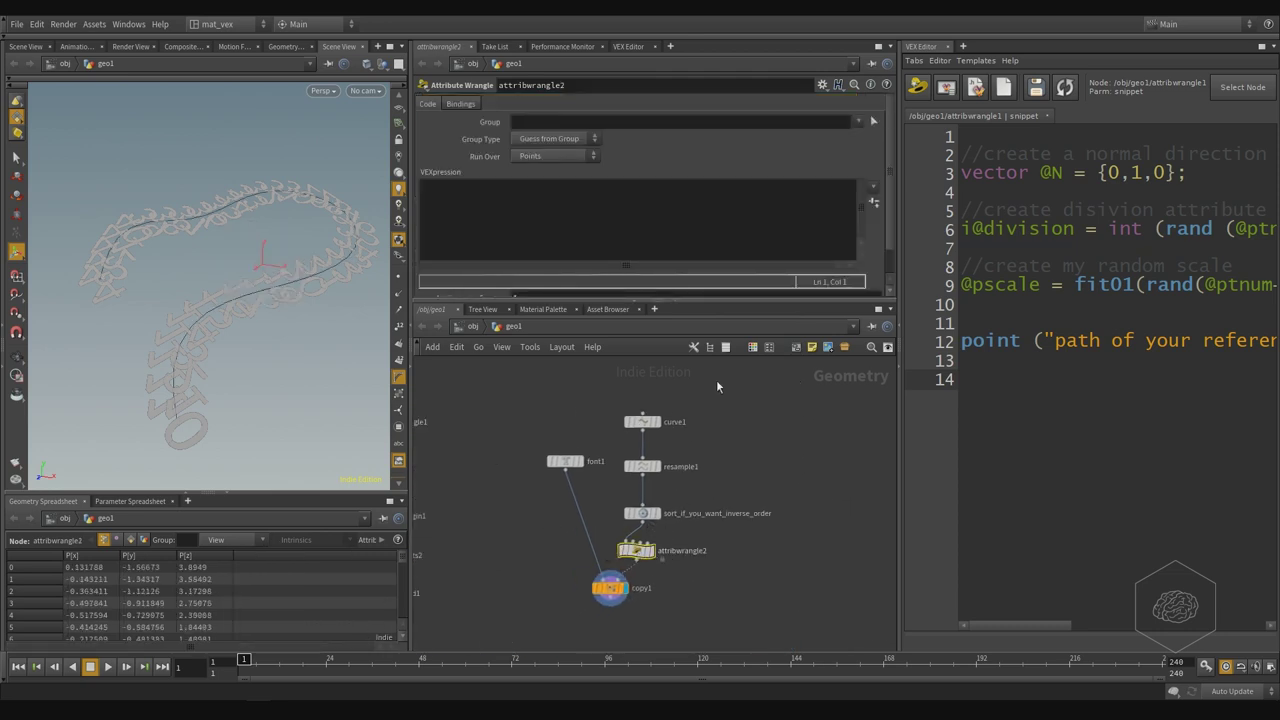
{"action": "left_click", "coordinate": [633, 249]}
{"action": "type", "text": "//create a normal direction vector @N = {0,1,0};  //create disivion attribute i@division = int (rand (@ptnum)*ch(\"val_001\")*ch(\"val_002\")+ch(\"val_003\"));  //create my random scale @pscale = fit01(rand(@ptnum+ch(\"myRandValue\")),ch(\"scale_min\"),ch(\"scale_max\"));"}
Remove the division attribute lines from attribwrangle2's code and comment out the vector @N = {0,1,0}; line.
{"action": "left_click_drag", "start_coordinate": [462, 242], "coordinate": [422, 194]}
{"action": "key", "text": "BackSpace"}
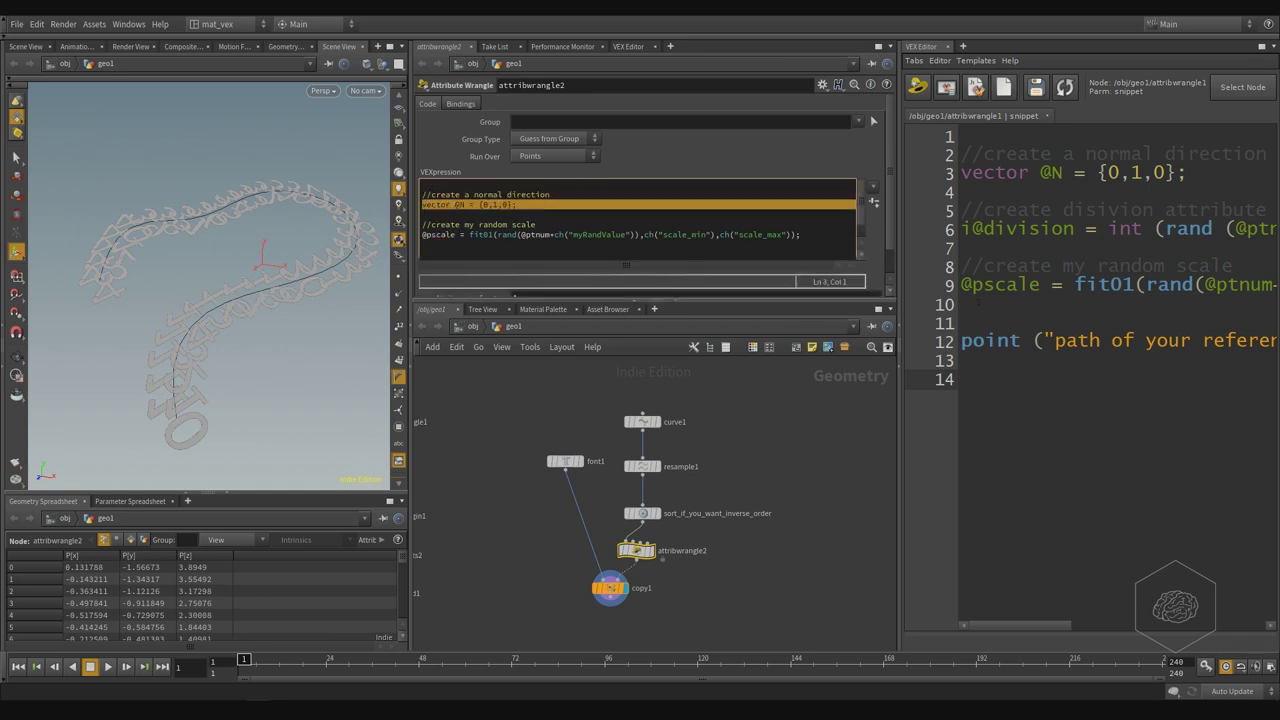
{"action": "left_click", "coordinate": [422, 194]}
{"action": "type", "text": "//"}
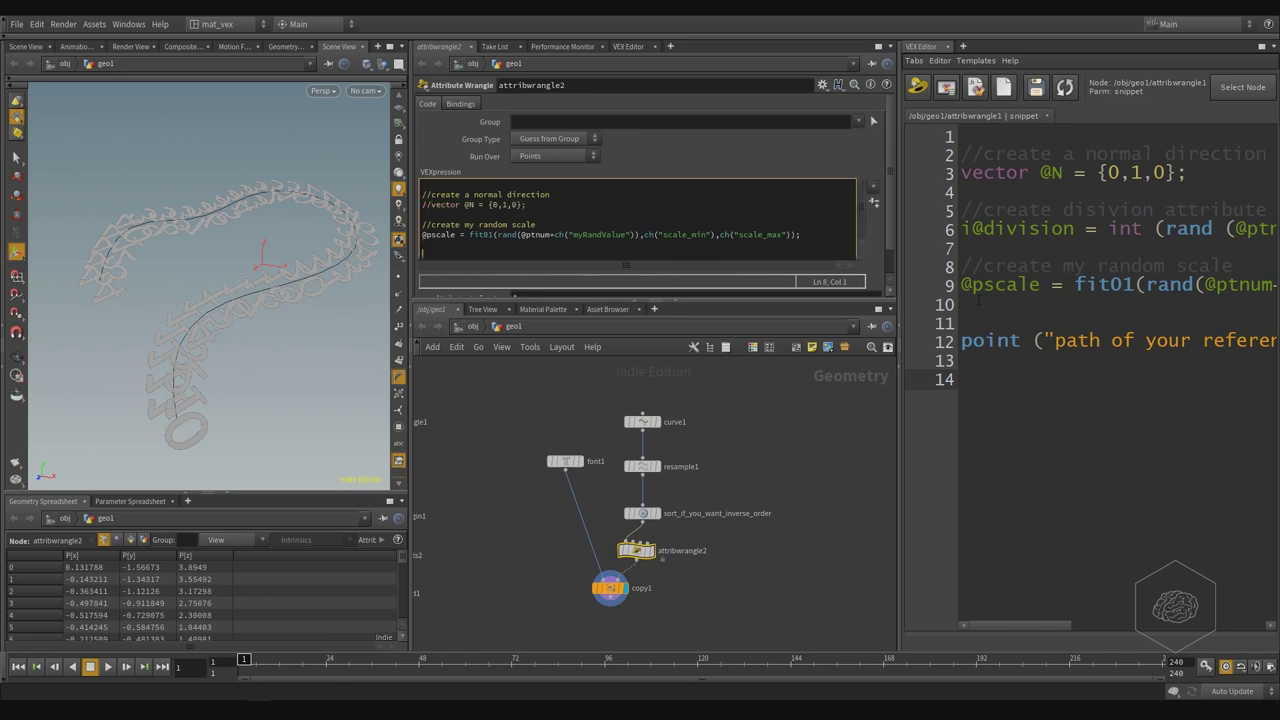
Create the wrangle's channel parameters with Scale Min 0.419 and Scale Max 0.561, and uncomment the vector @N line.
{"action": "scroll", "coordinate": [781, 424], "scroll_direction": "up", "scroll_amount": 2}
{"action": "left_click", "coordinate": [873, 201]}
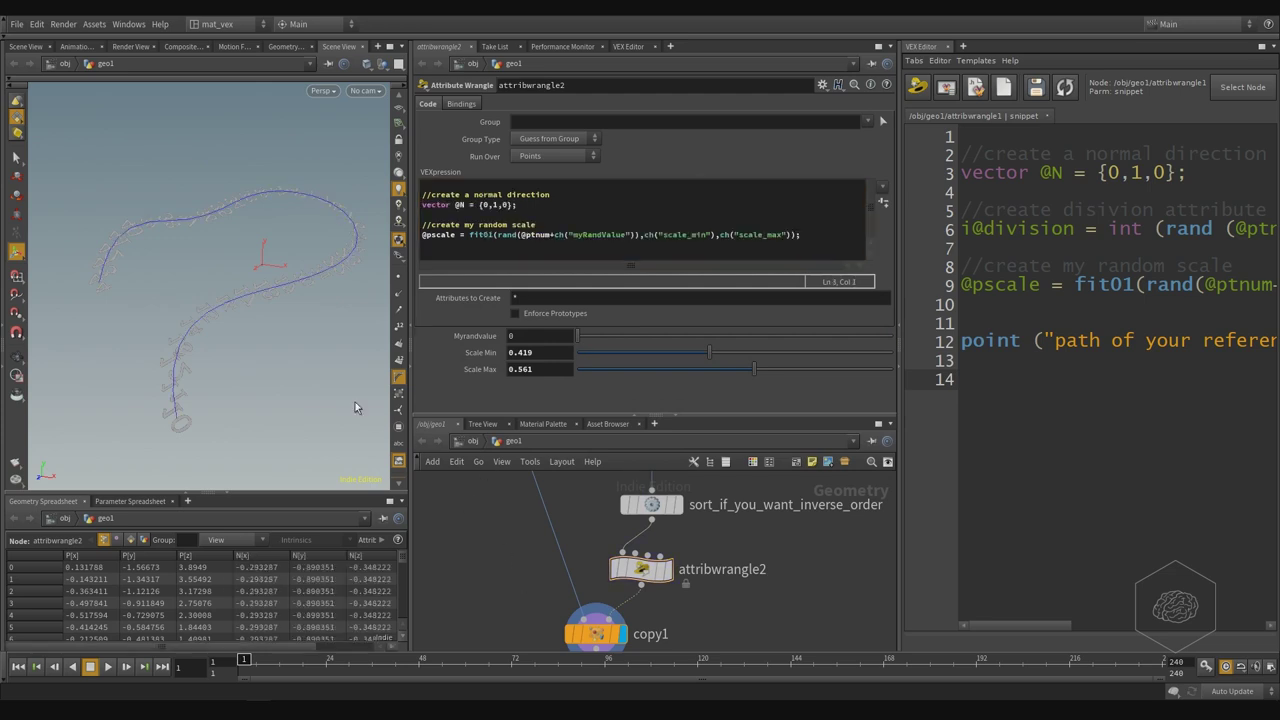
{"action": "left_click_drag", "start_coordinate": [230, 330], "coordinate": [157, 340]}
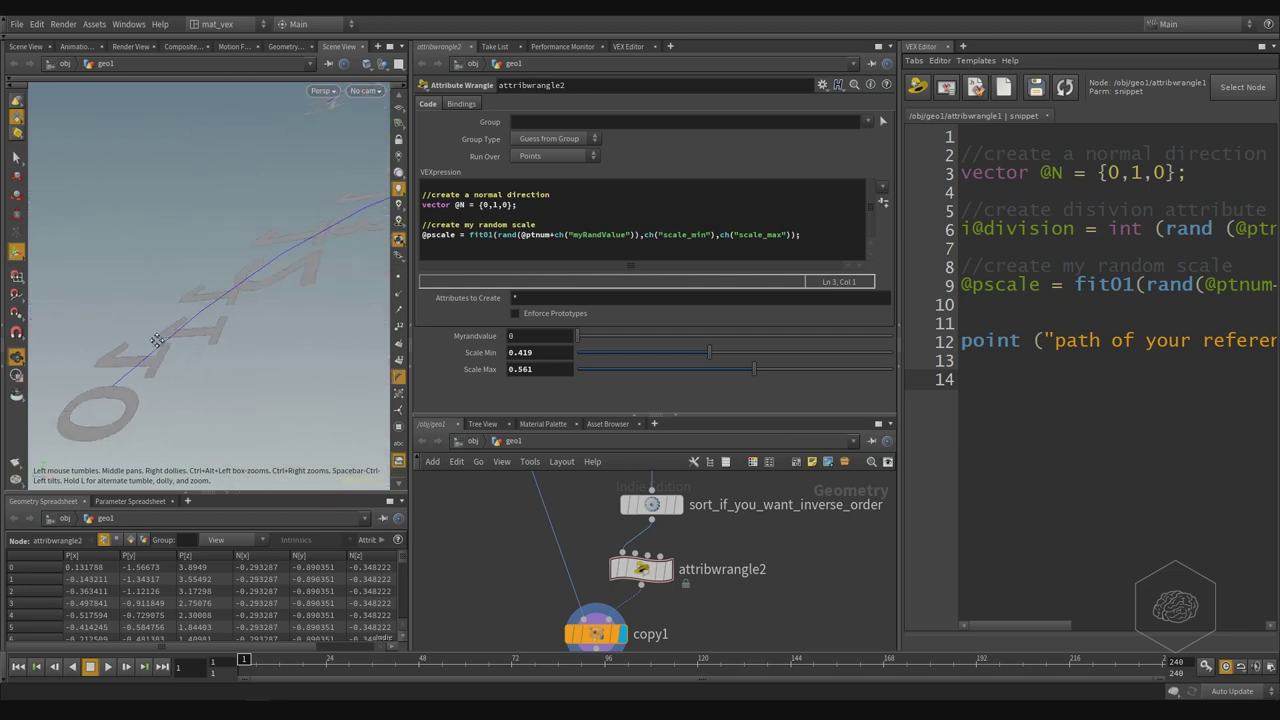
{"action": "mouse_move", "coordinate": [237, 279]}
{"action": "left_mouse_down"}
{"action": "mouse_move", "coordinate": [286, 309]}
{"action": "mouse_move", "coordinate": [295, 265]}
{"action": "mouse_move", "coordinate": [295, 293]}
{"action": "mouse_move", "coordinate": [163, 323]}
{"action": "mouse_move", "coordinate": [223, 286]}
{"action": "mouse_move", "coordinate": [267, 282]}
{"action": "mouse_move", "coordinate": [235, 300]}
{"action": "left_mouse_up"}
Add a Transform node and insert it on the wire between font1 and copy1.
{"action": "middle_click_drag", "start_coordinate": [500, 490], "coordinate": [565, 555]}
{"action": "key", "text": "Tab"}
{"action": "type", "text": "copy"}
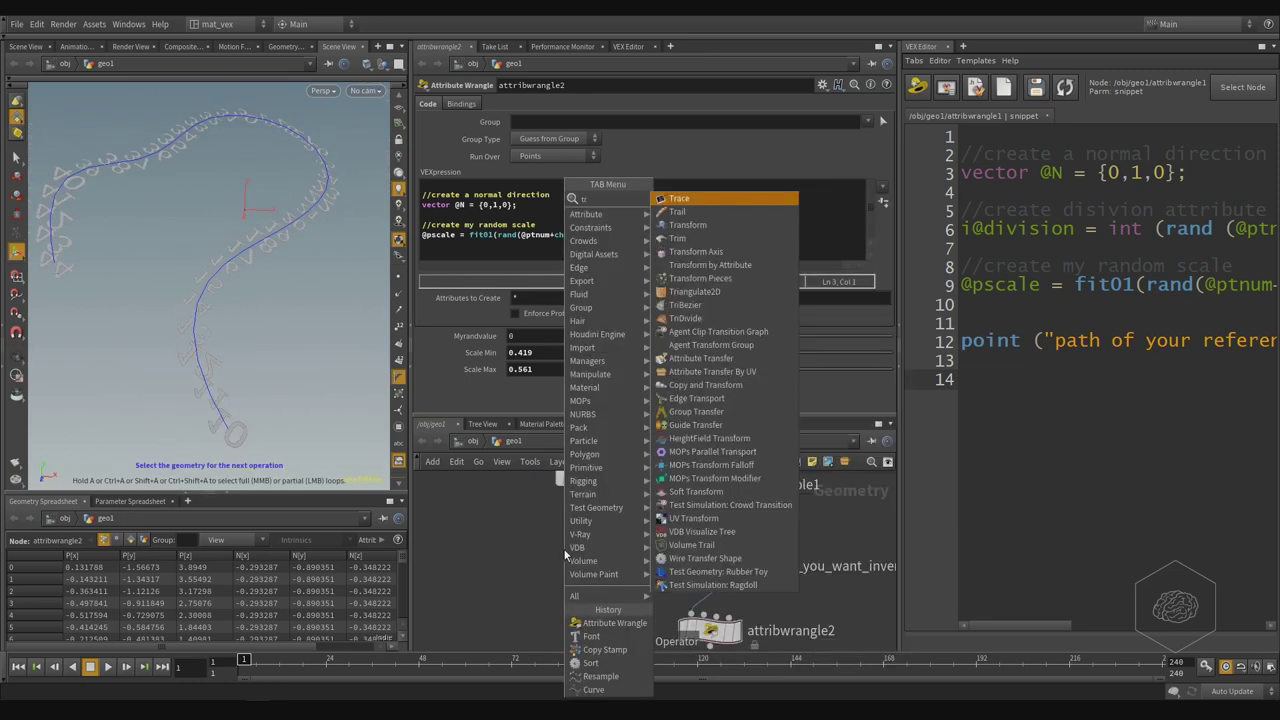
{"action": "key", "text": "Return"}
{"action": "left_click", "coordinate": [596, 545]}
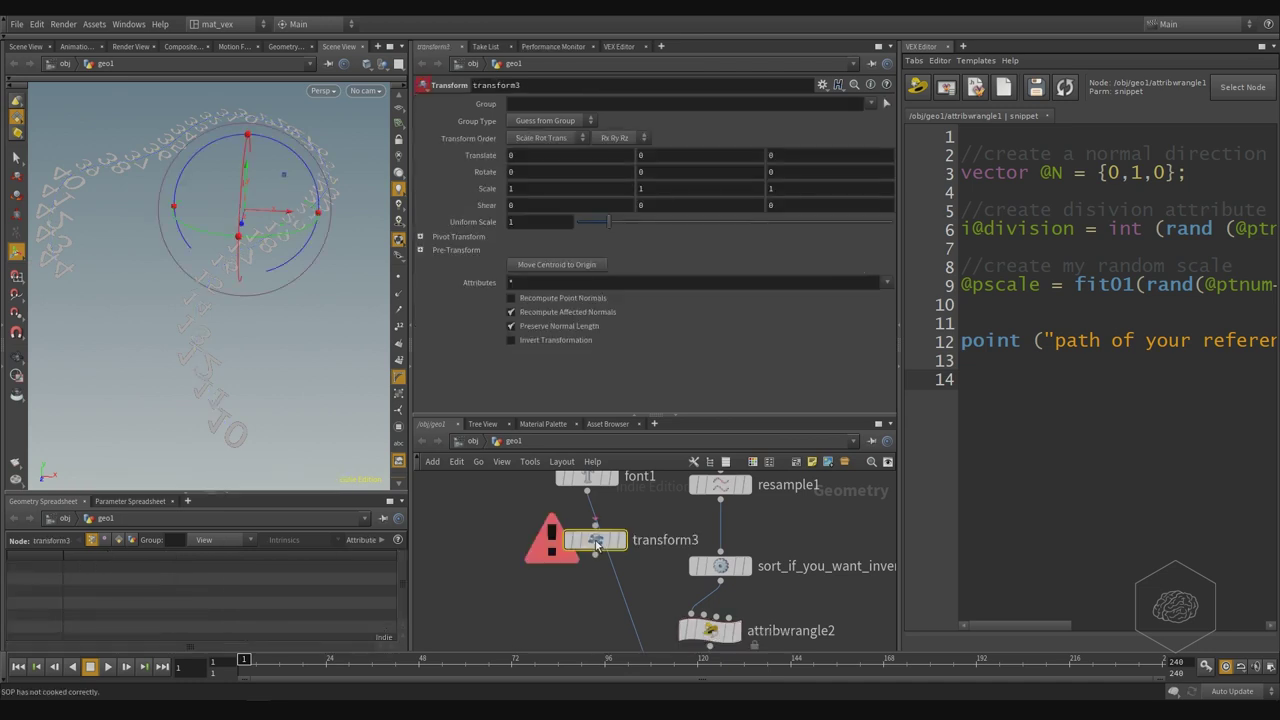
{"action": "mouse_move", "coordinate": [596, 545]}
{"action": "left_mouse_down"}
{"action": "mouse_move", "coordinate": [560, 560]}
{"action": "mouse_move", "coordinate": [589, 556]}
{"action": "left_mouse_up"}
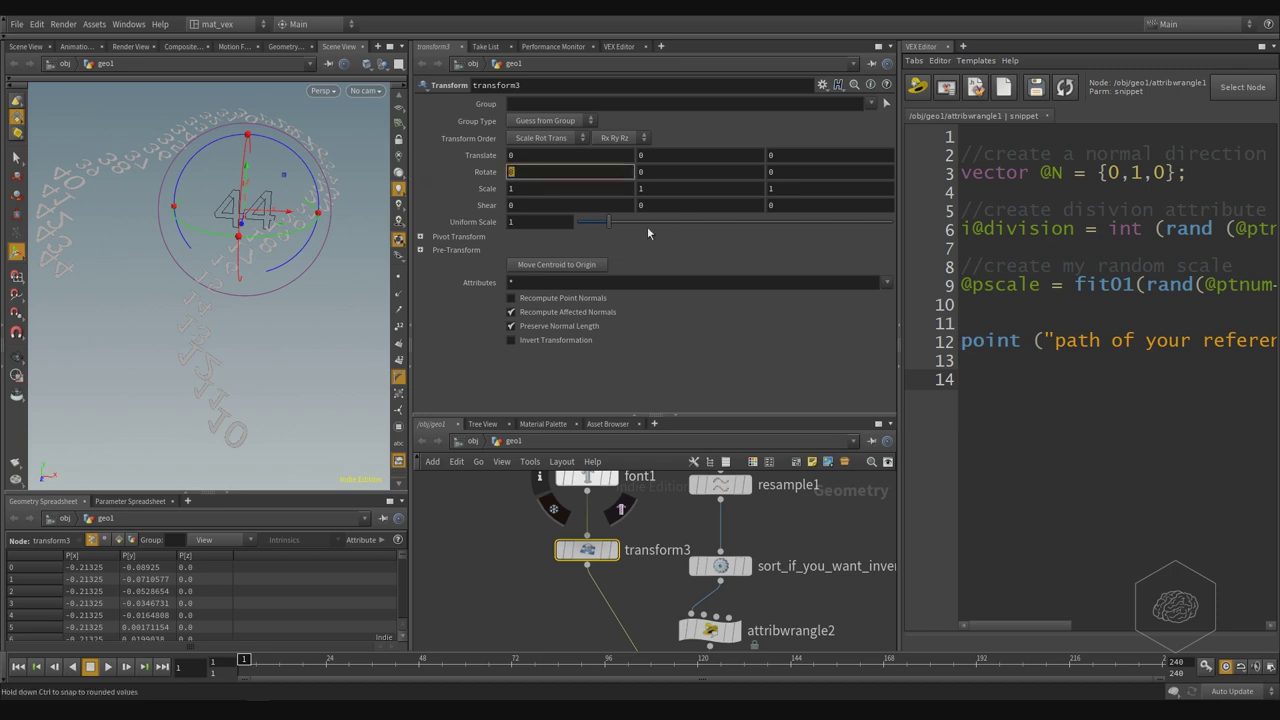
Try rotating the font geometry 90 degrees about X in the Transform node.
{"action": "type", "text": "90"}
{"action": "key", "text": "Return"}
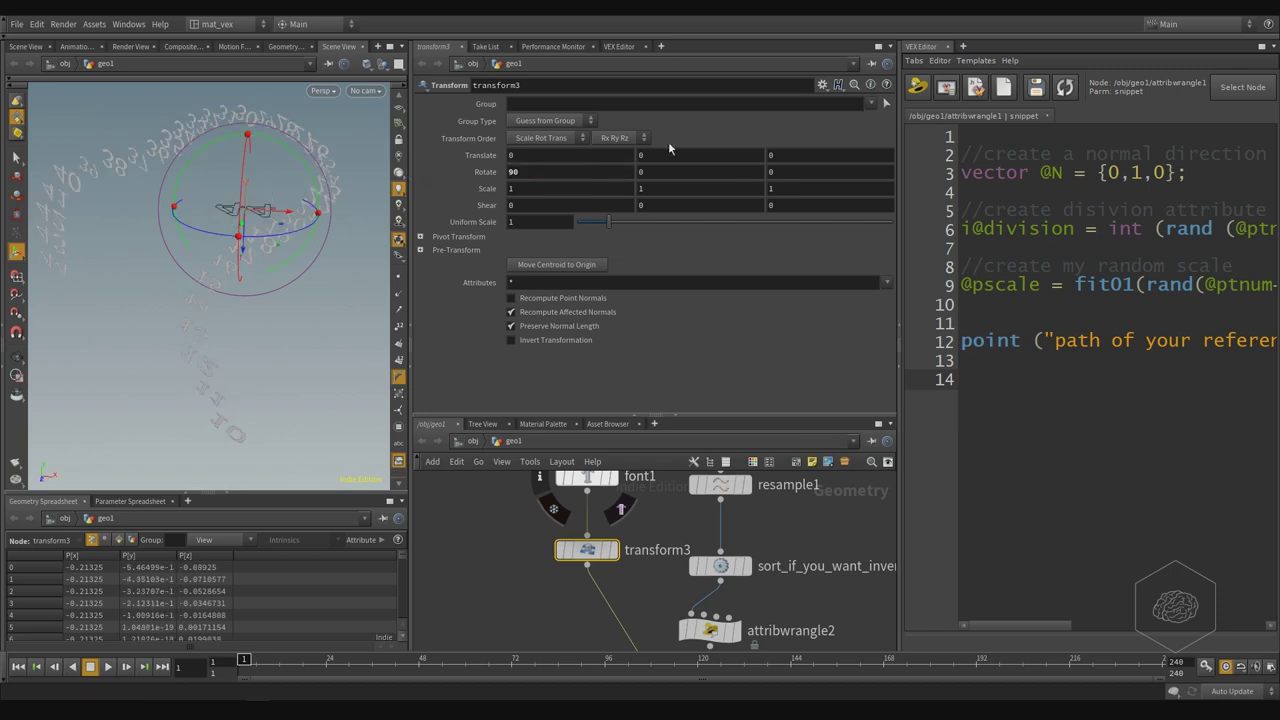
{"action": "left_click_drag", "start_coordinate": [200, 300], "coordinate": [200, 220], "text": "alt"}
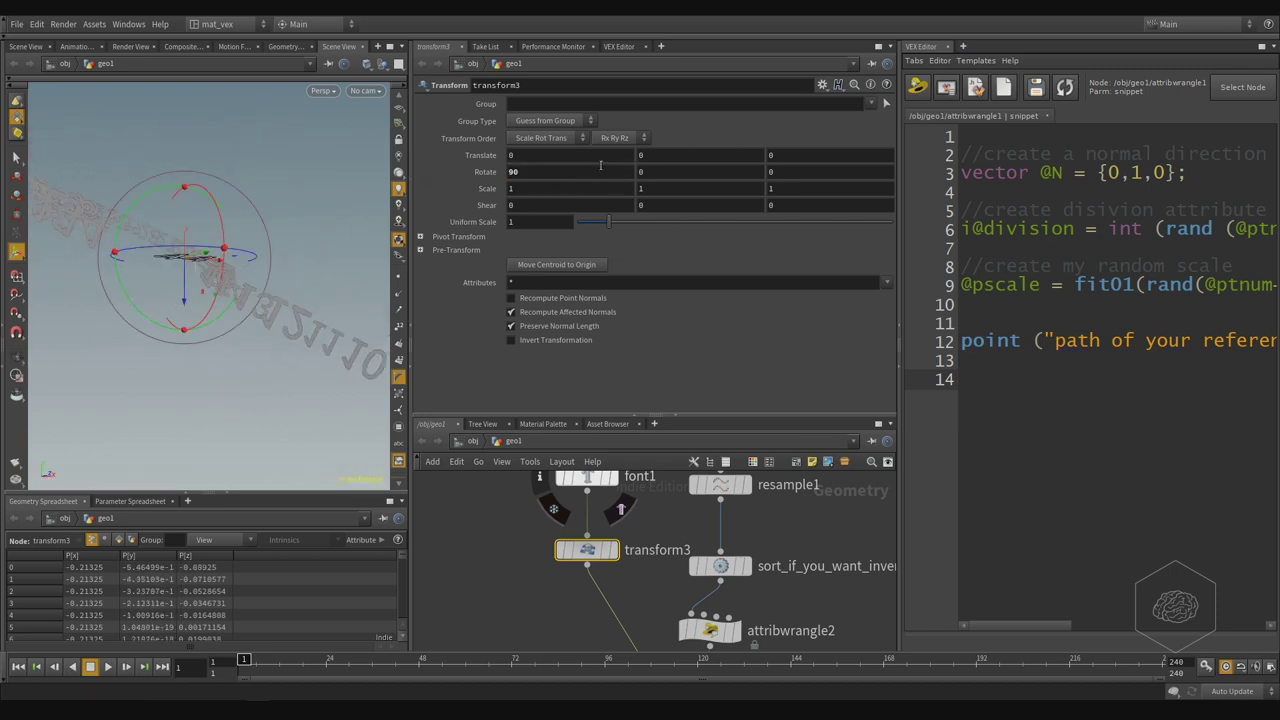
Set the Transform node's rotation to -90 in X, 45 in Y and -45 in Z.
{"action": "type", "text": "-90"}
{"action": "key", "text": "Return"}
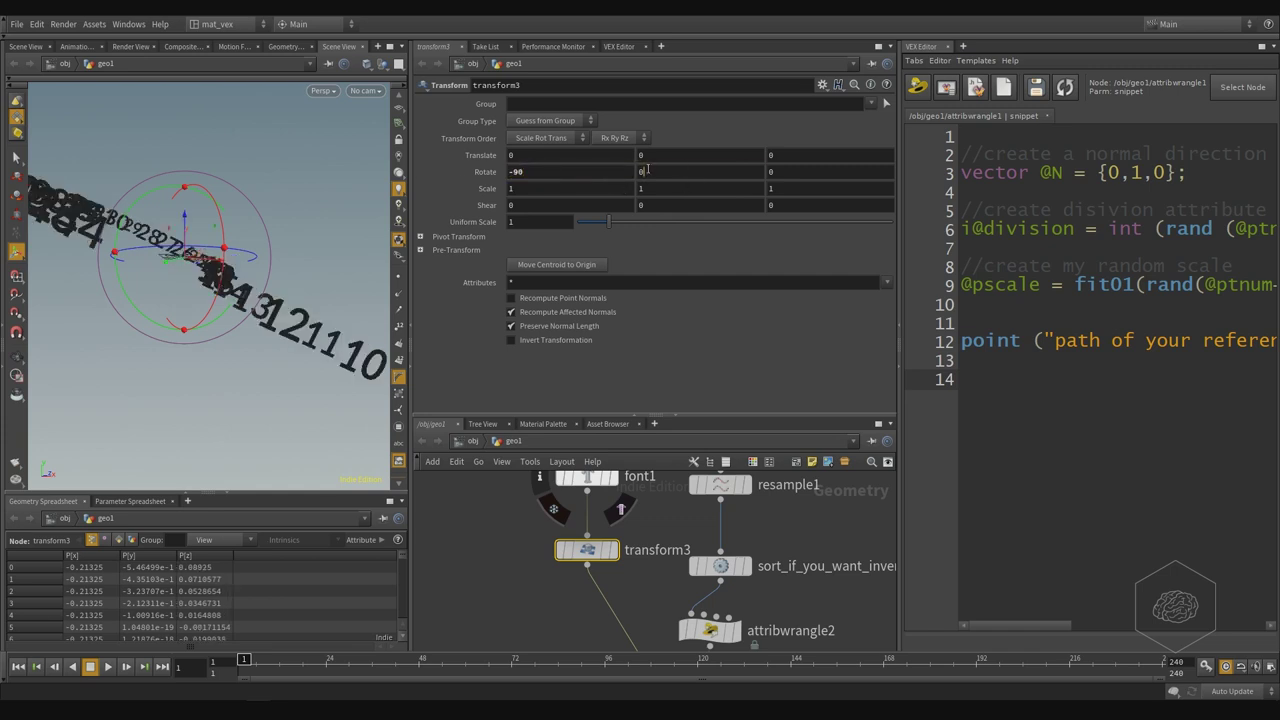
{"action": "type", "text": "45"}
{"action": "key", "text": "Return"}
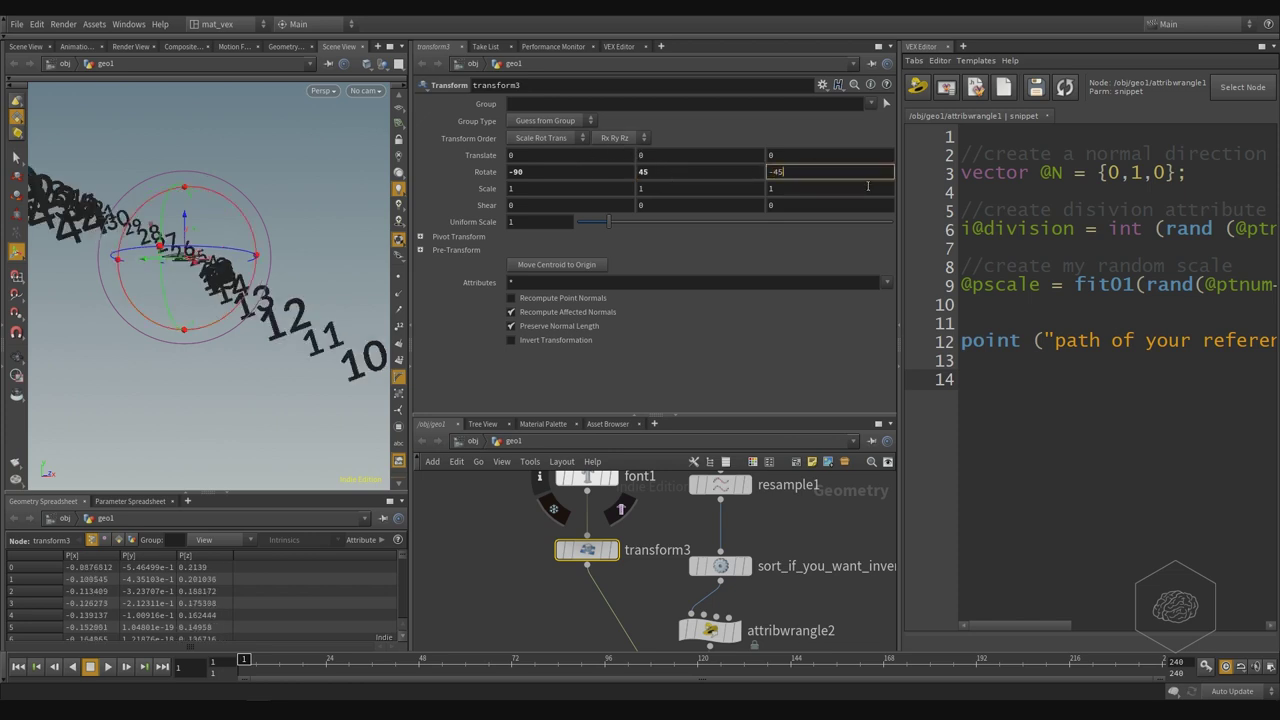
{"action": "key", "text": "Return"}
{"action": "left_click_drag", "start_coordinate": [339, 393], "coordinate": [297, 316]}
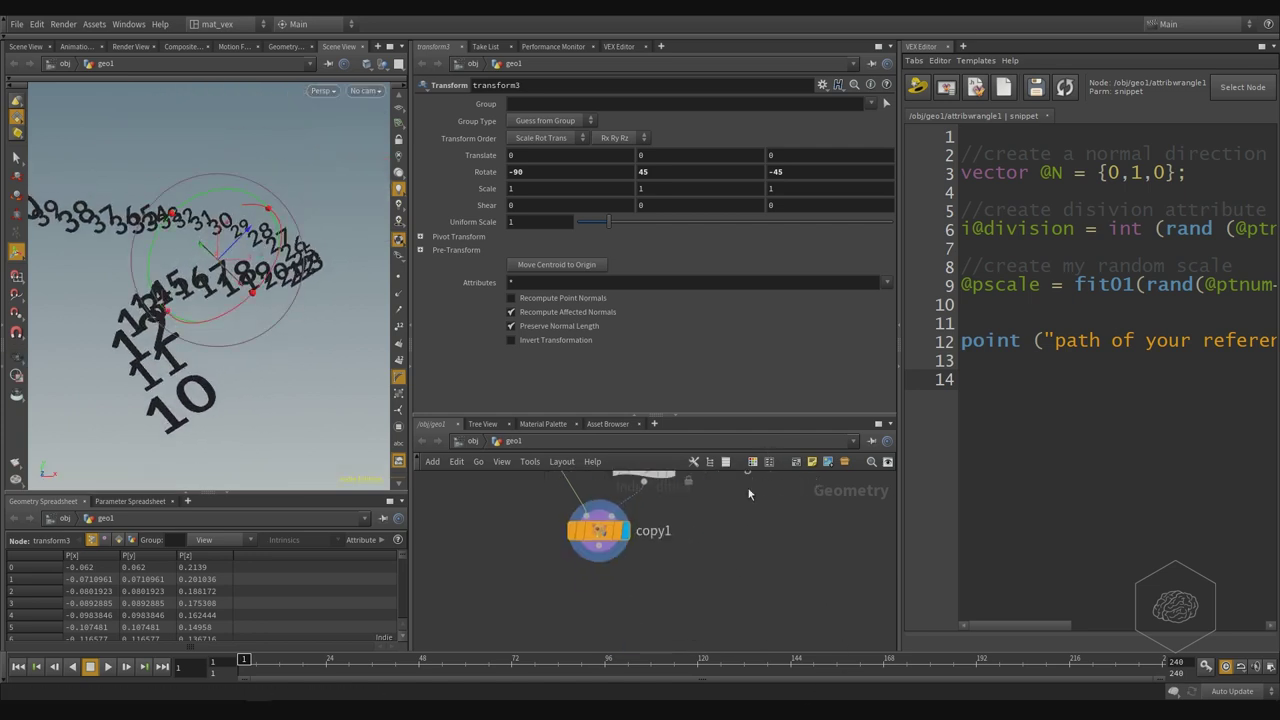
{"action": "middle_click_drag", "start_coordinate": [760, 640], "coordinate": [700, 560]}
{"action": "scroll", "coordinate": [695, 584], "scroll_direction": "down", "scroll_amount": 2}
{"action": "key", "text": "Tab"}
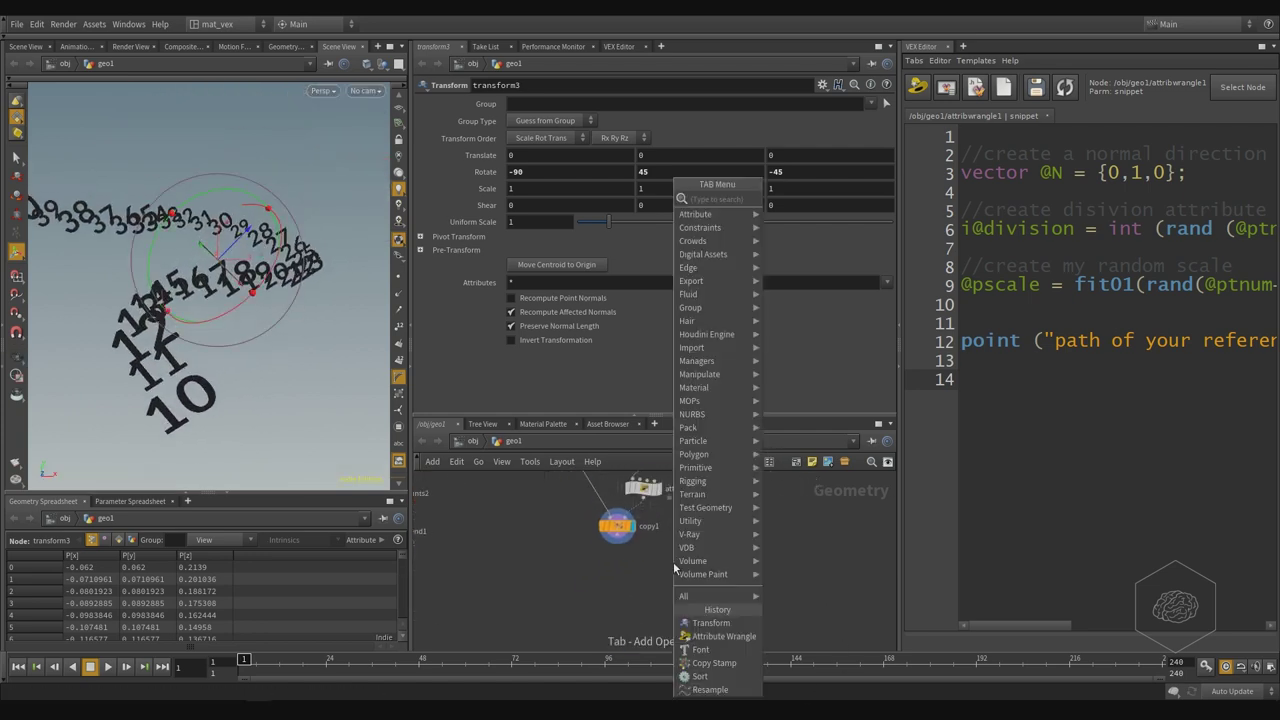
{"action": "key", "text": "Escape"}
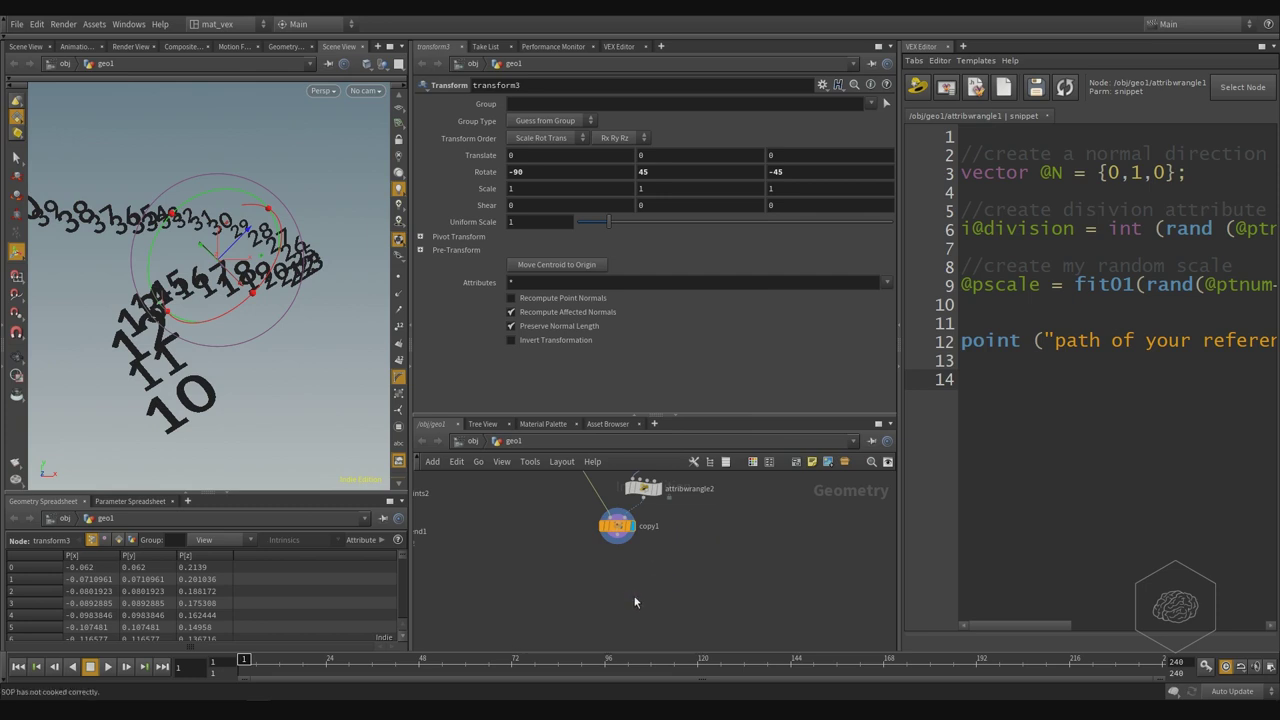
Connect a Normal node after copy1 and append a Color node below it as the displayed result.
{"action": "left_click", "coordinate": [638, 598]}
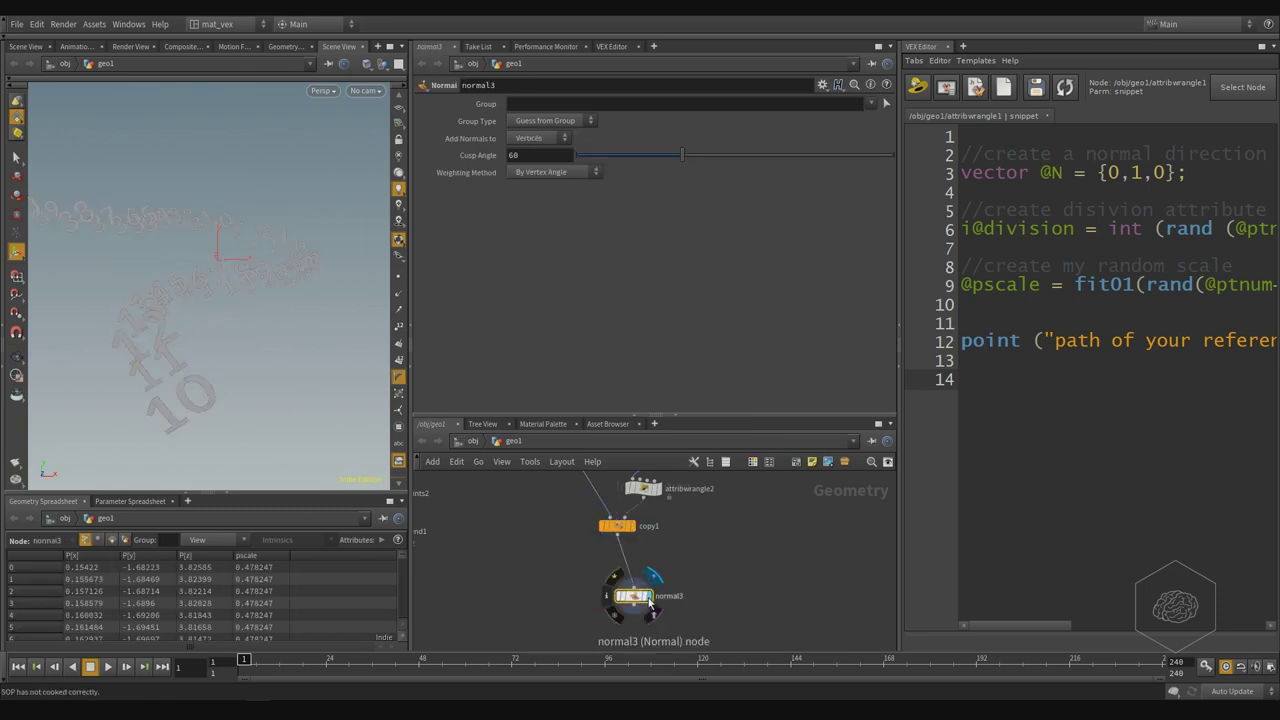
{"action": "left_click_drag", "start_coordinate": [649, 601], "coordinate": [633, 579]}
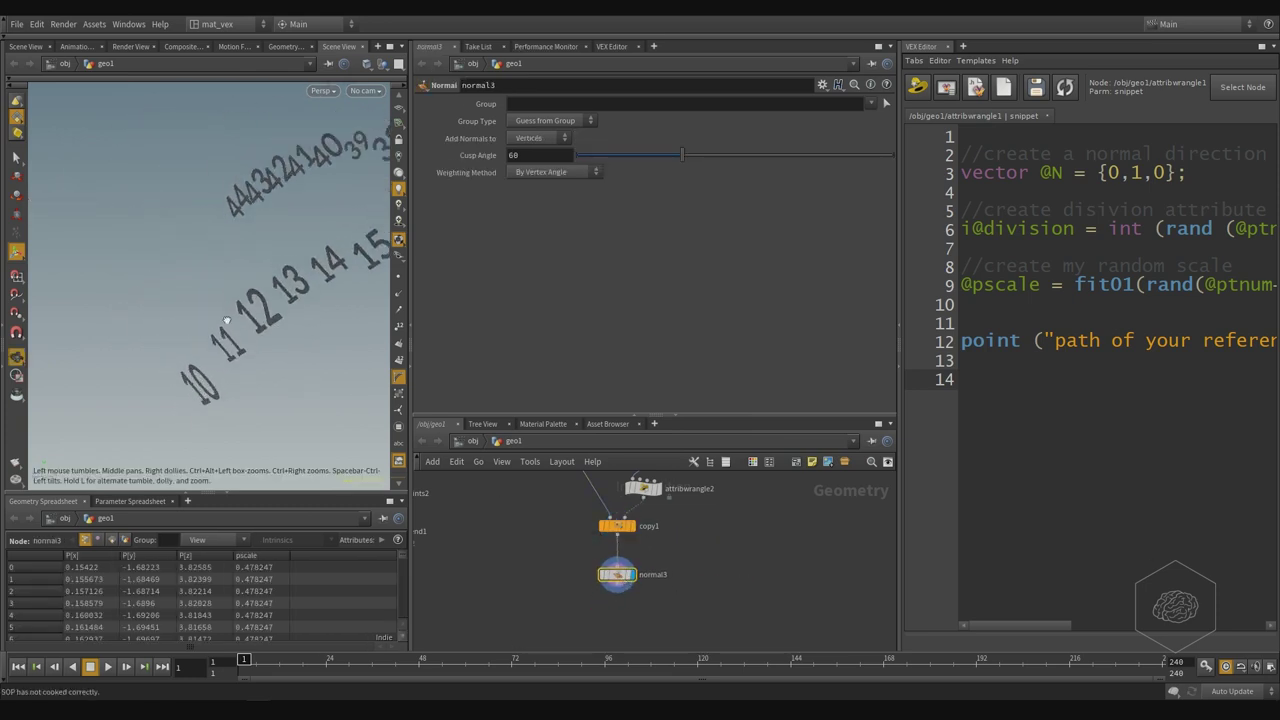
{"action": "key", "text": "Tab"}
{"action": "type", "text": "c"}
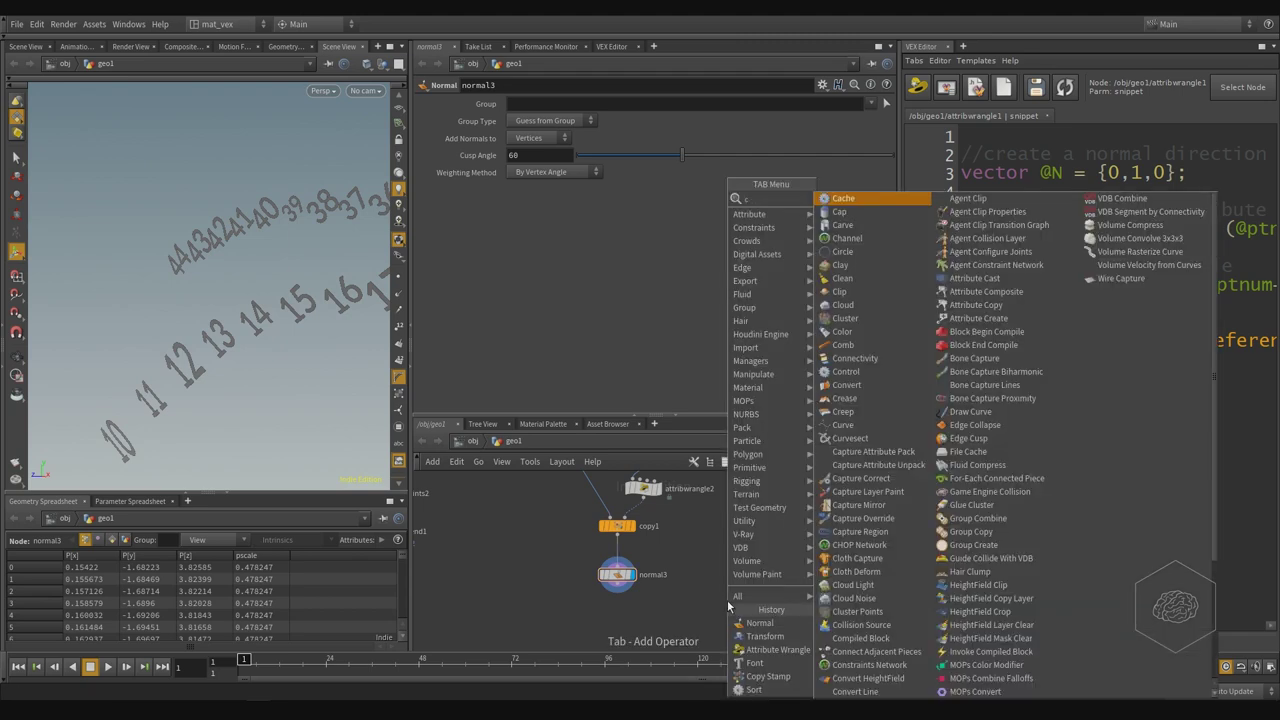
{"action": "type", "text": "olor"}
{"action": "key", "text": "Return"}
{"action": "left_click", "coordinate": [727, 600]}
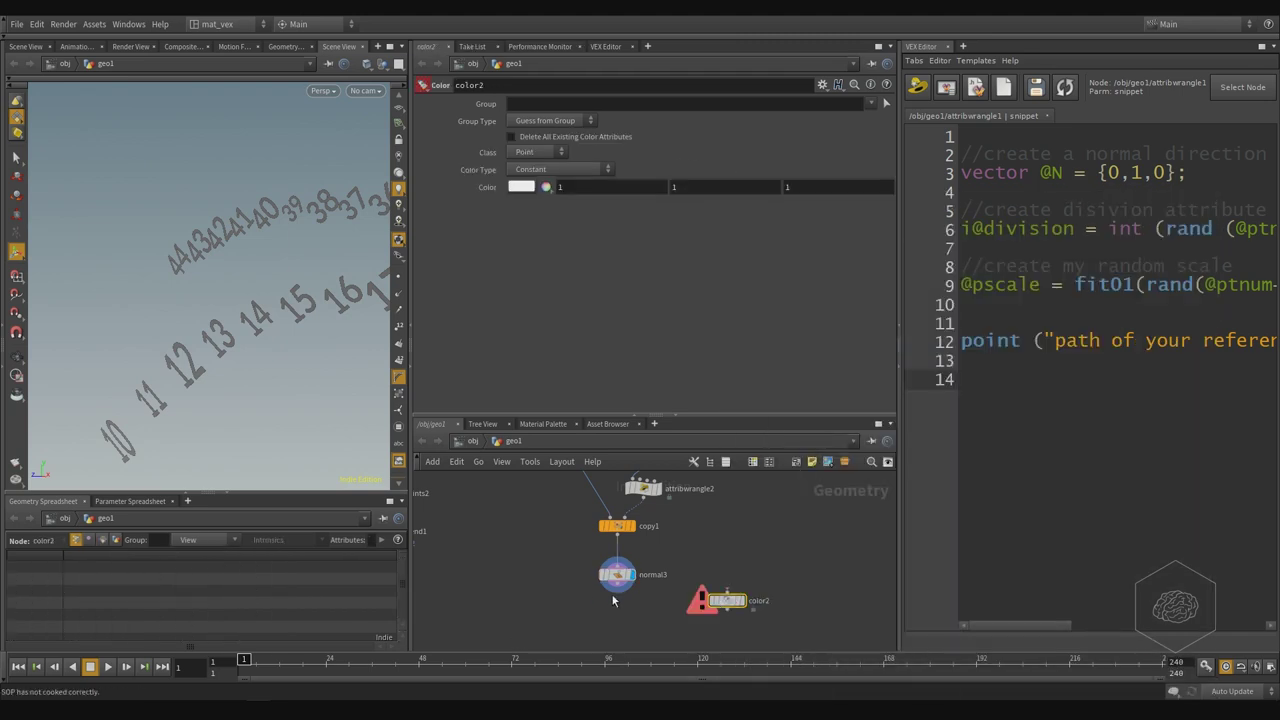
{"action": "left_click_drag", "start_coordinate": [614, 596], "coordinate": [633, 617]}
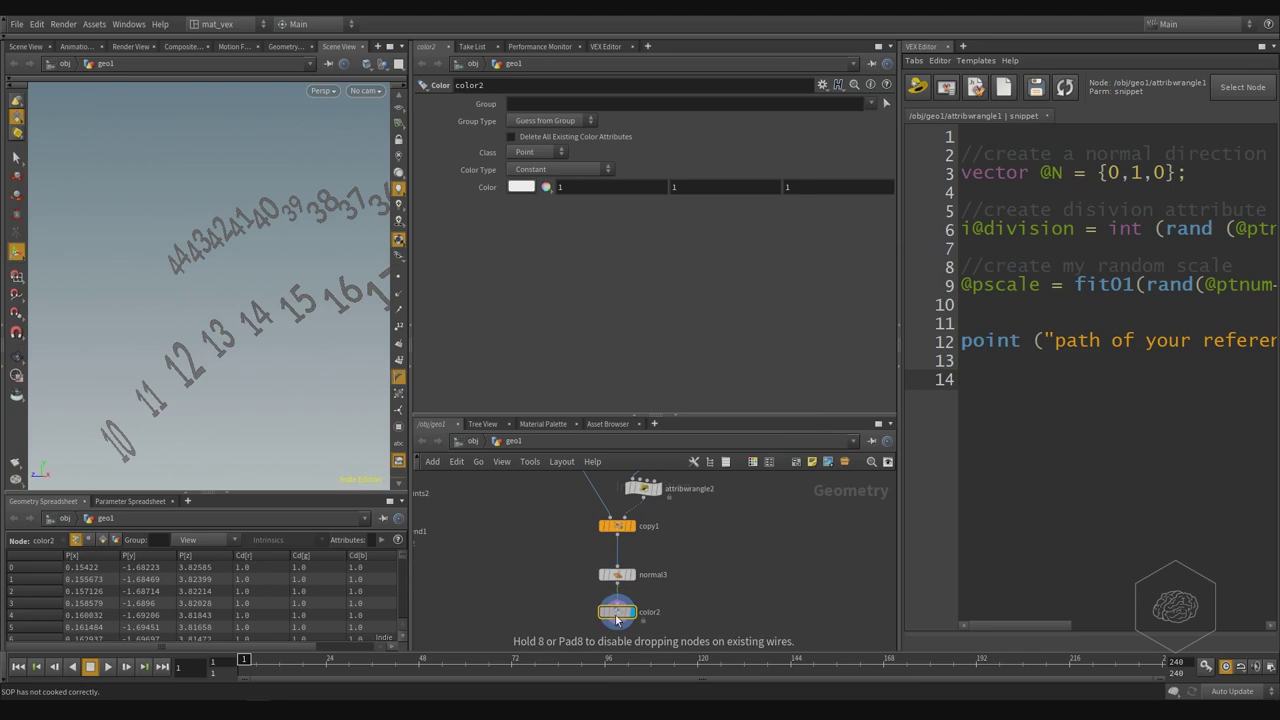
Try a constant red color (0.9, 0, 0) and the Random color type on the Color node.
{"action": "left_click", "coordinate": [521, 187]}
{"action": "left_click", "coordinate": [1018, 195]}
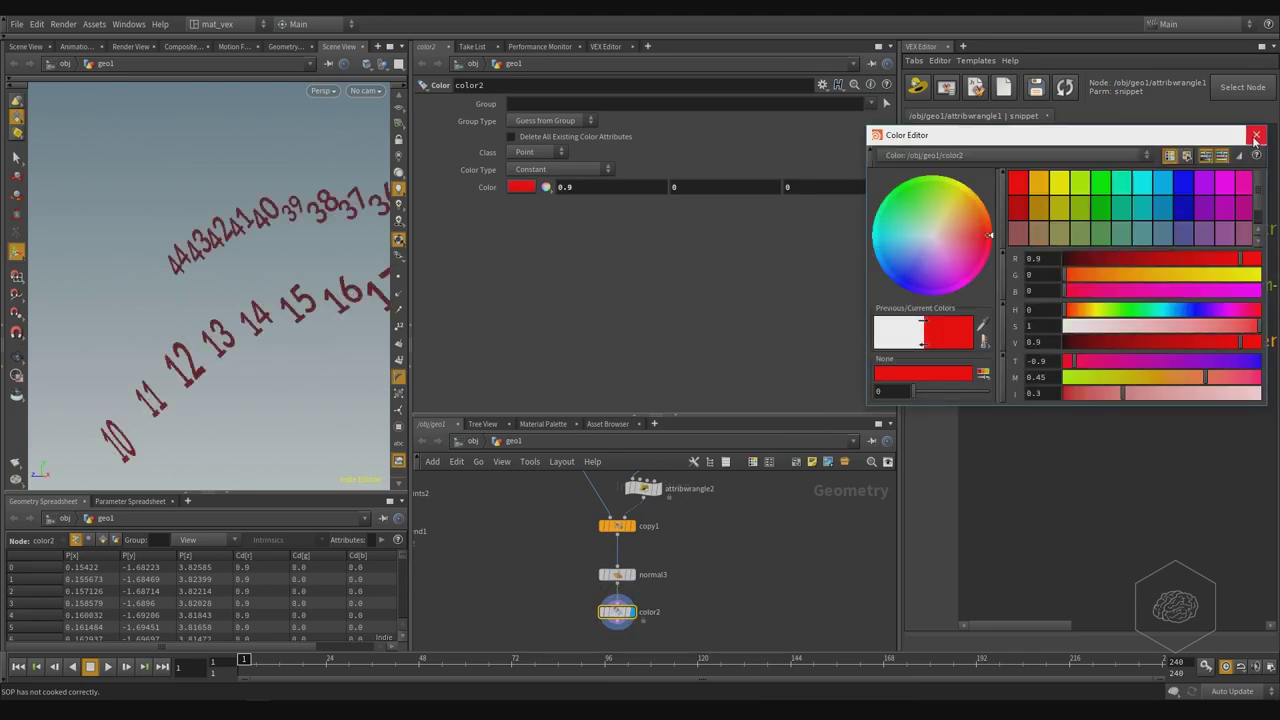
{"action": "left_click", "coordinate": [1256, 136]}
{"action": "left_click", "coordinate": [560, 169]}
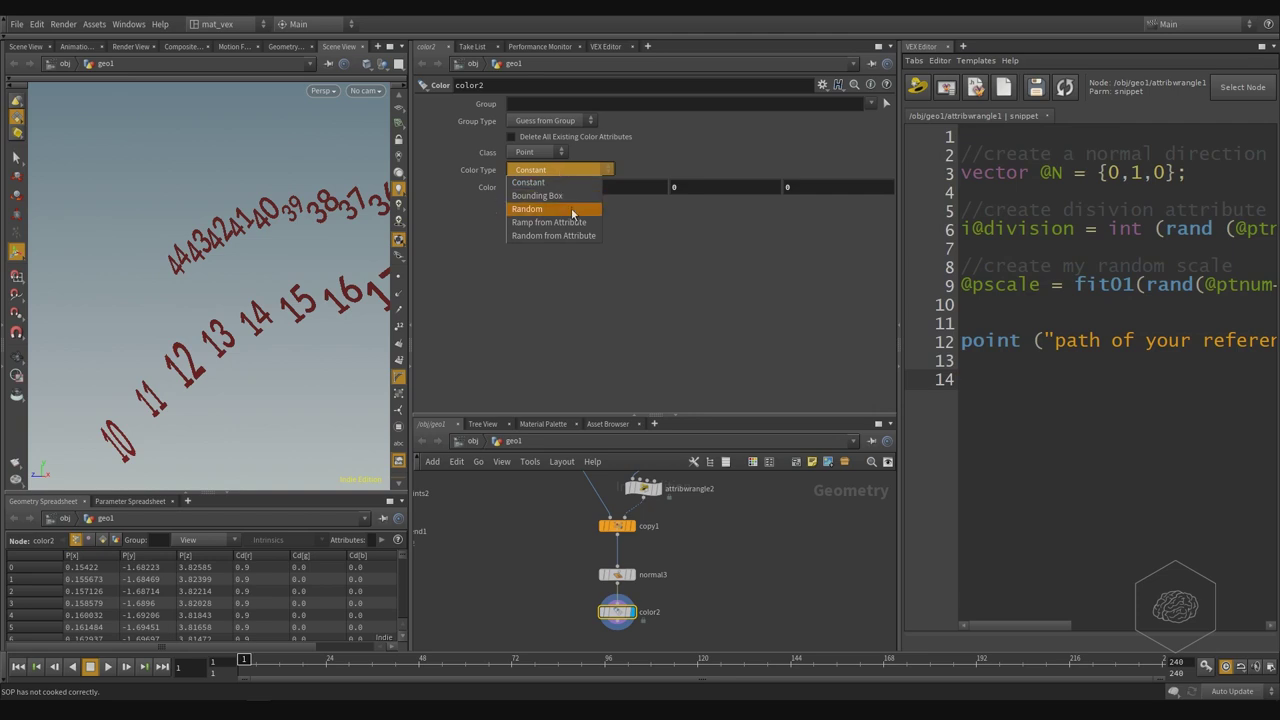
{"action": "left_click", "coordinate": [572, 209]}
{"action": "left_click", "coordinate": [560, 169]}
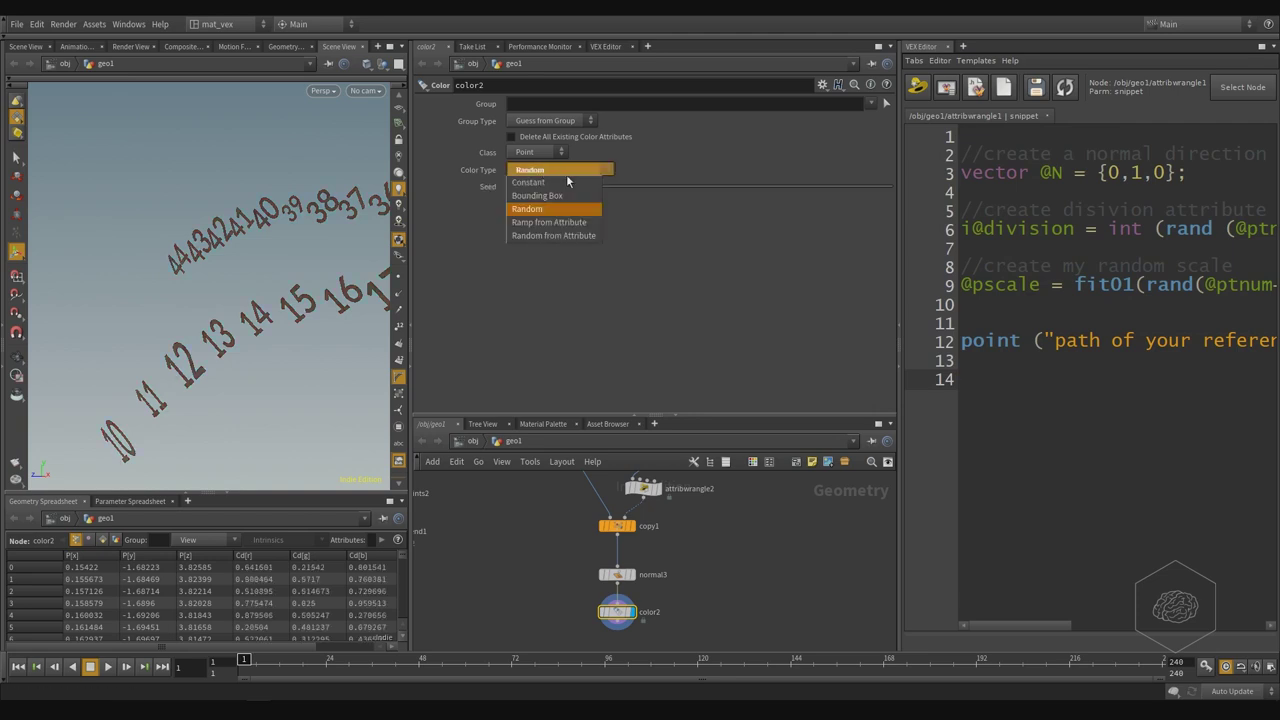
{"action": "left_click", "coordinate": [589, 236]}
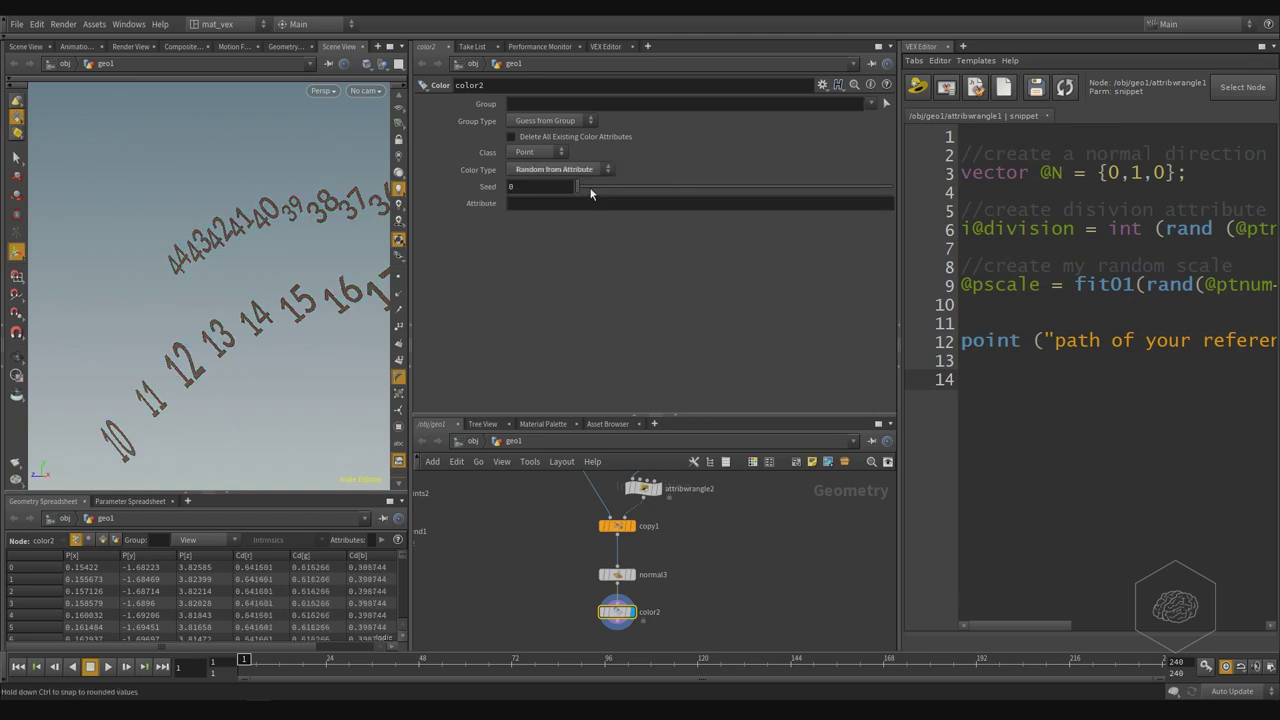
{"action": "left_click", "coordinate": [538, 203]}
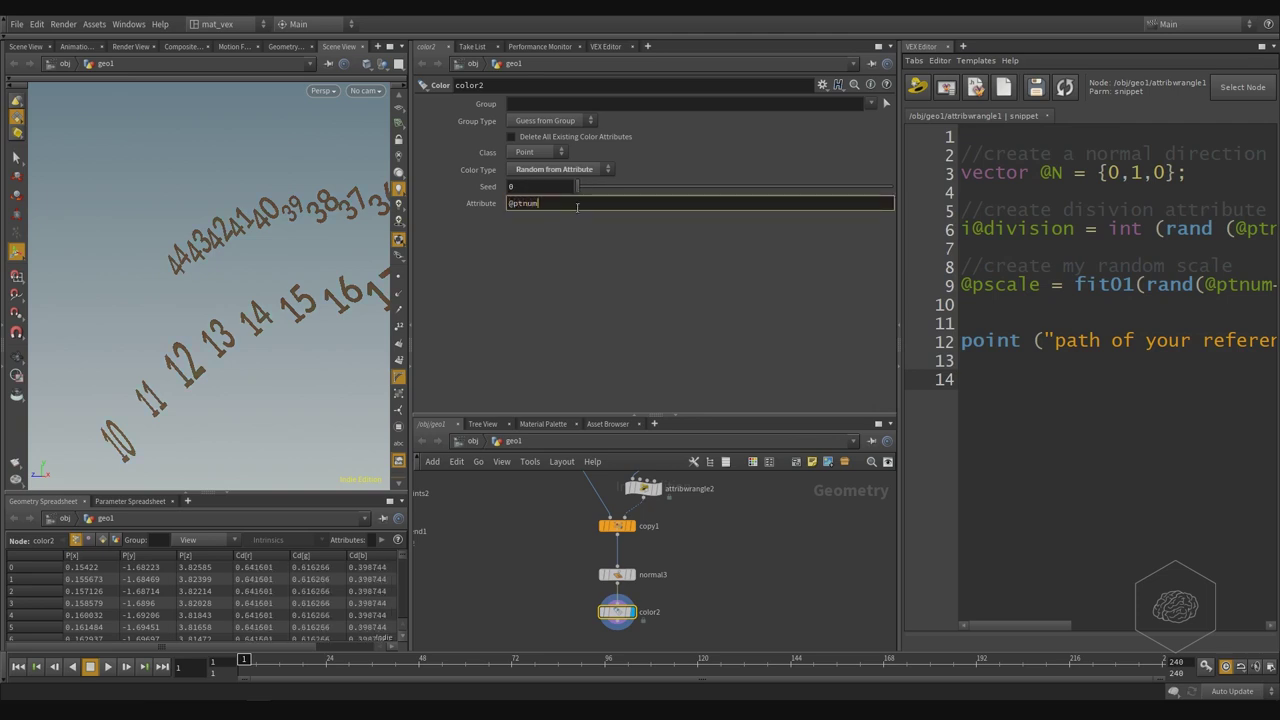
{"action": "key", "text": "Return"}
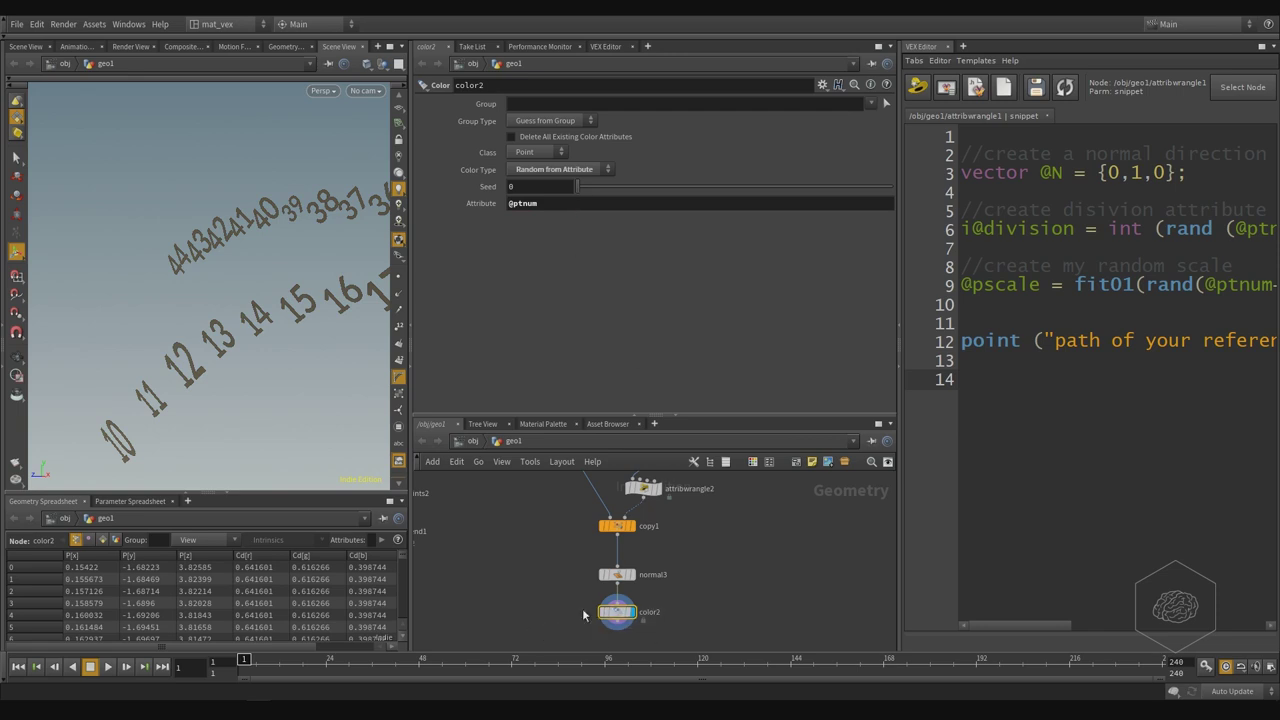
{"action": "left_click_drag", "start_coordinate": [229, 288], "coordinate": [262, 350]}
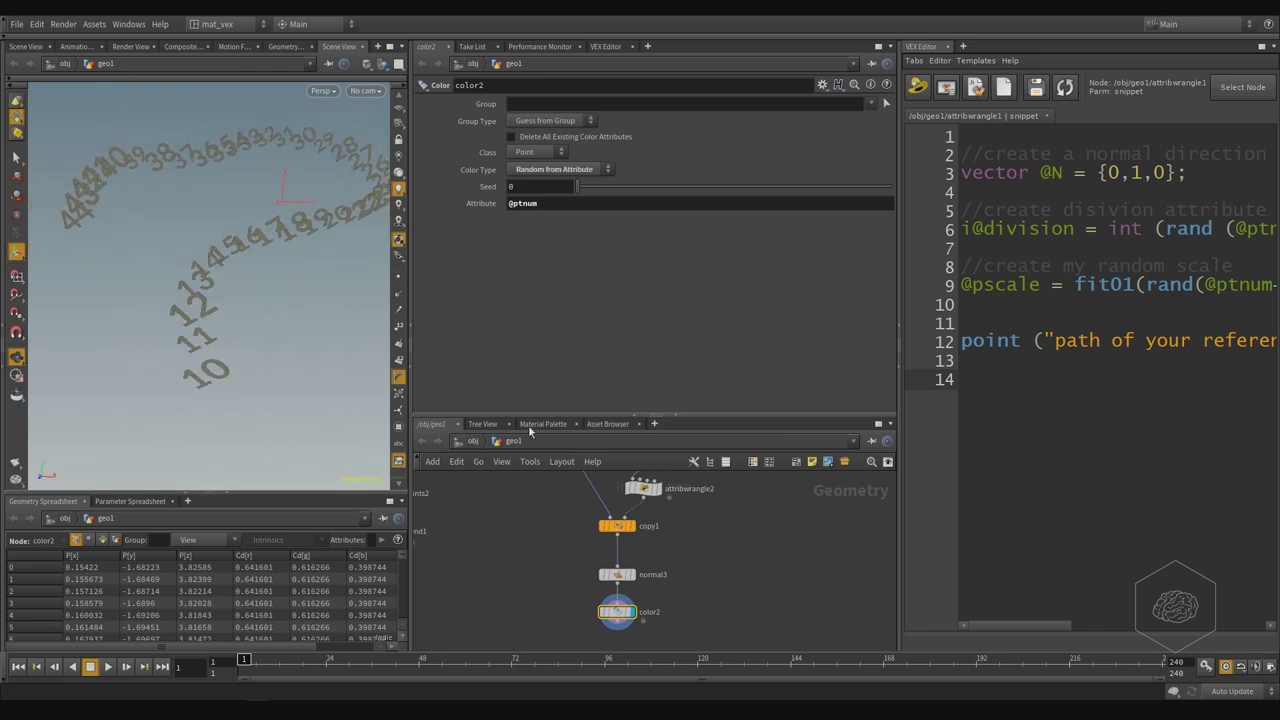
Add a Connectivity node and insert it on the wire between normal3 and color2.
{"action": "key", "text": "Tab"}
{"action": "type", "text": "conne"}
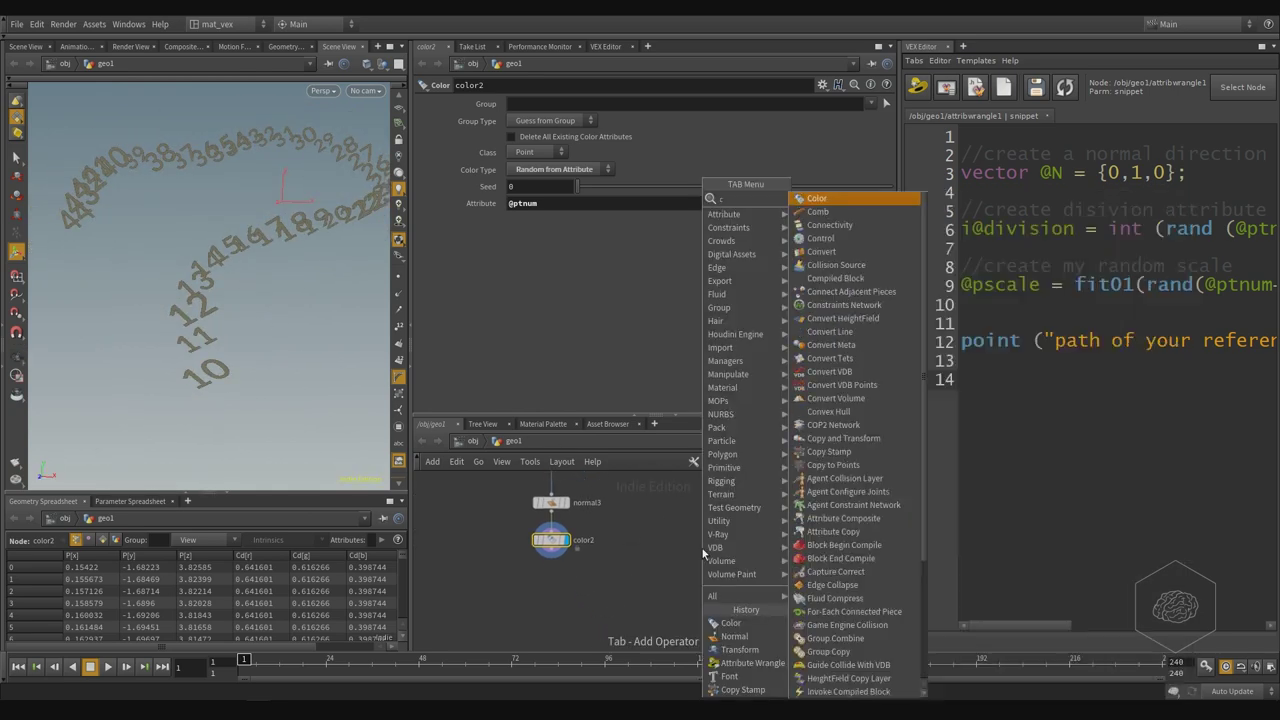
{"action": "key", "text": "Return"}
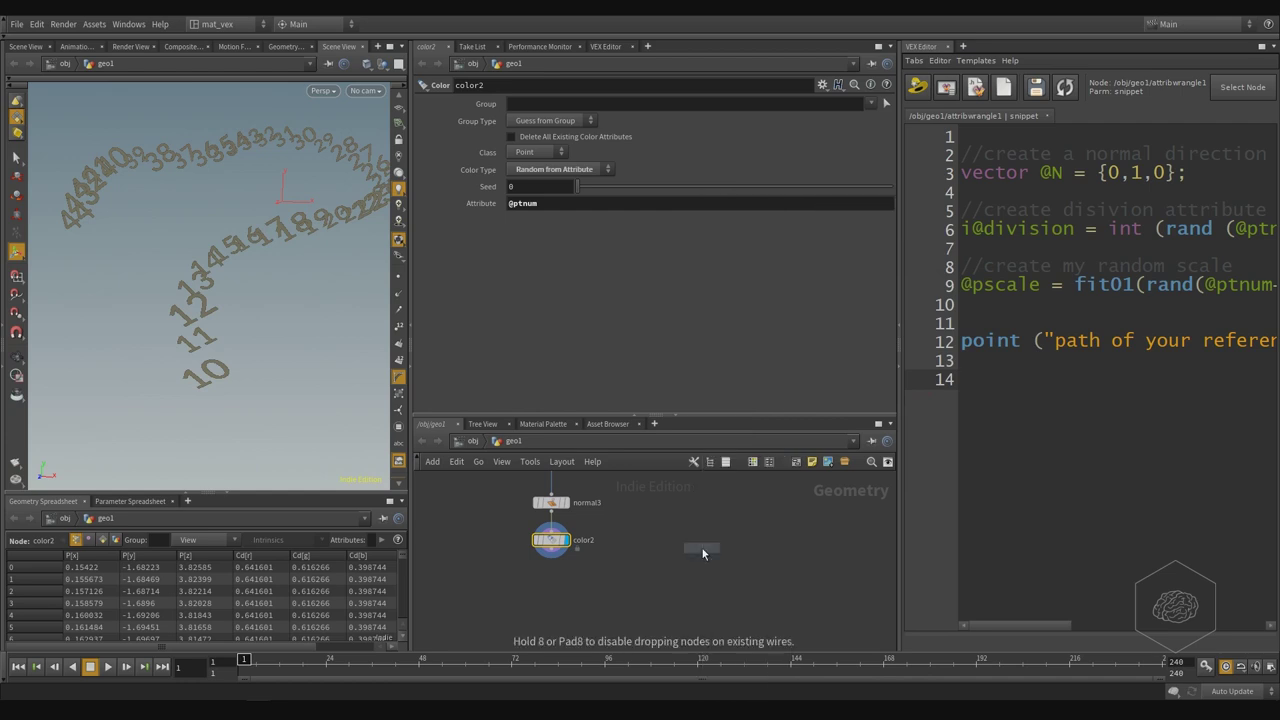
{"action": "left_click", "coordinate": [681, 548]}
{"action": "left_click_drag", "start_coordinate": [681, 548], "coordinate": [668, 536]}
{"action": "left_click_drag", "start_coordinate": [551, 540], "coordinate": [551, 606]}
{"action": "left_click_drag", "start_coordinate": [664, 542], "coordinate": [551, 547]}
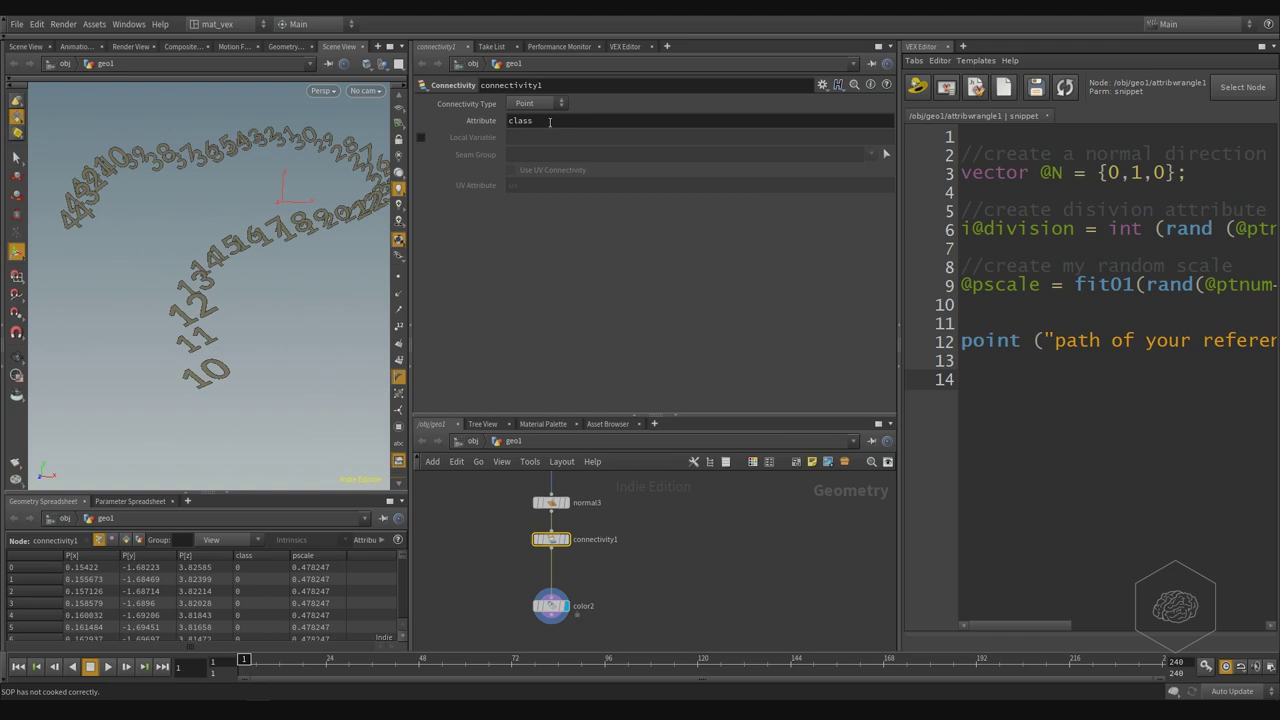
Set color2's attribute to class, the Connectivity node's output attribute, to color the number shapes randomly.
{"action": "left_click", "coordinate": [549, 122]}
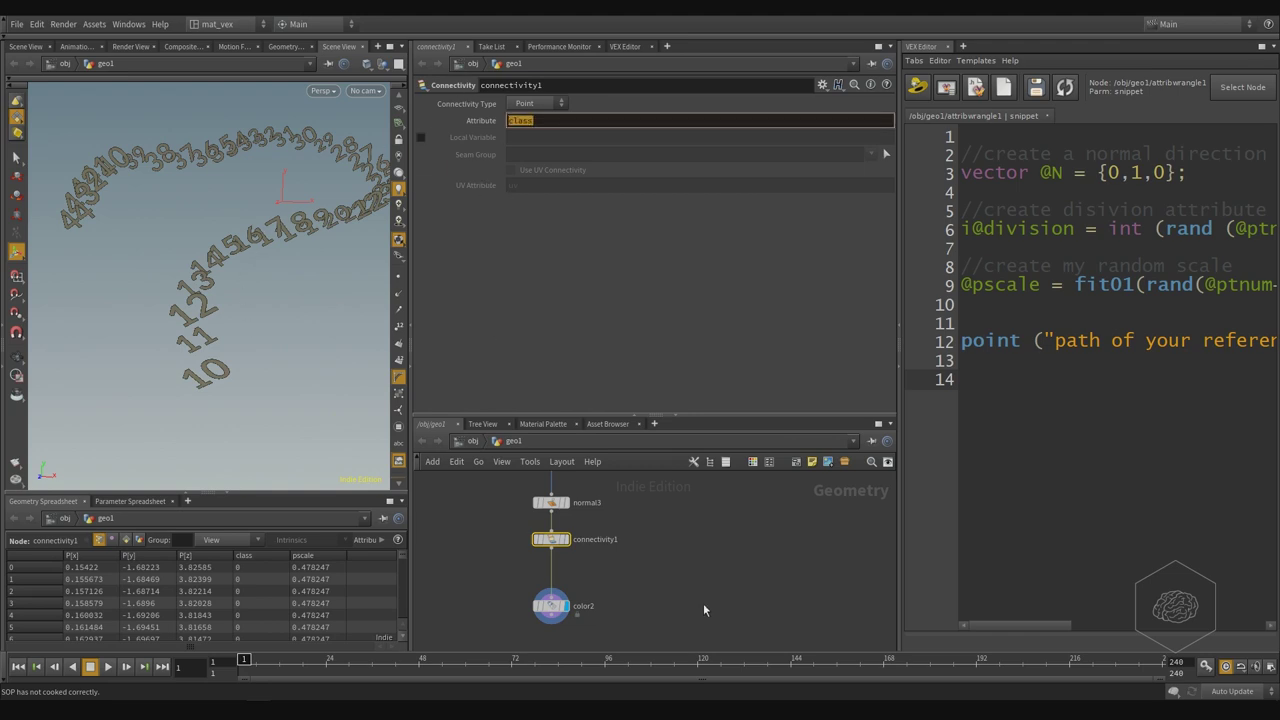
{"action": "left_click", "coordinate": [551, 606]}
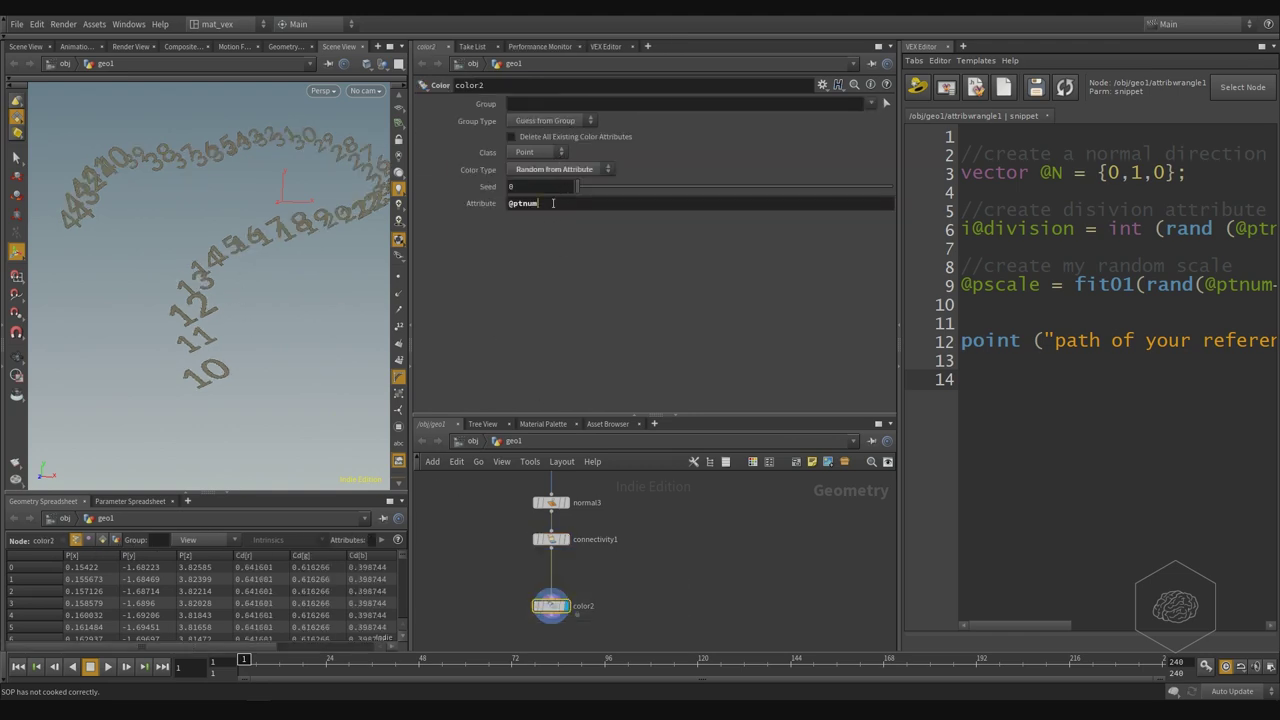
{"action": "key", "text": "Return"}
{"action": "double_click", "coordinate": [584, 206]}
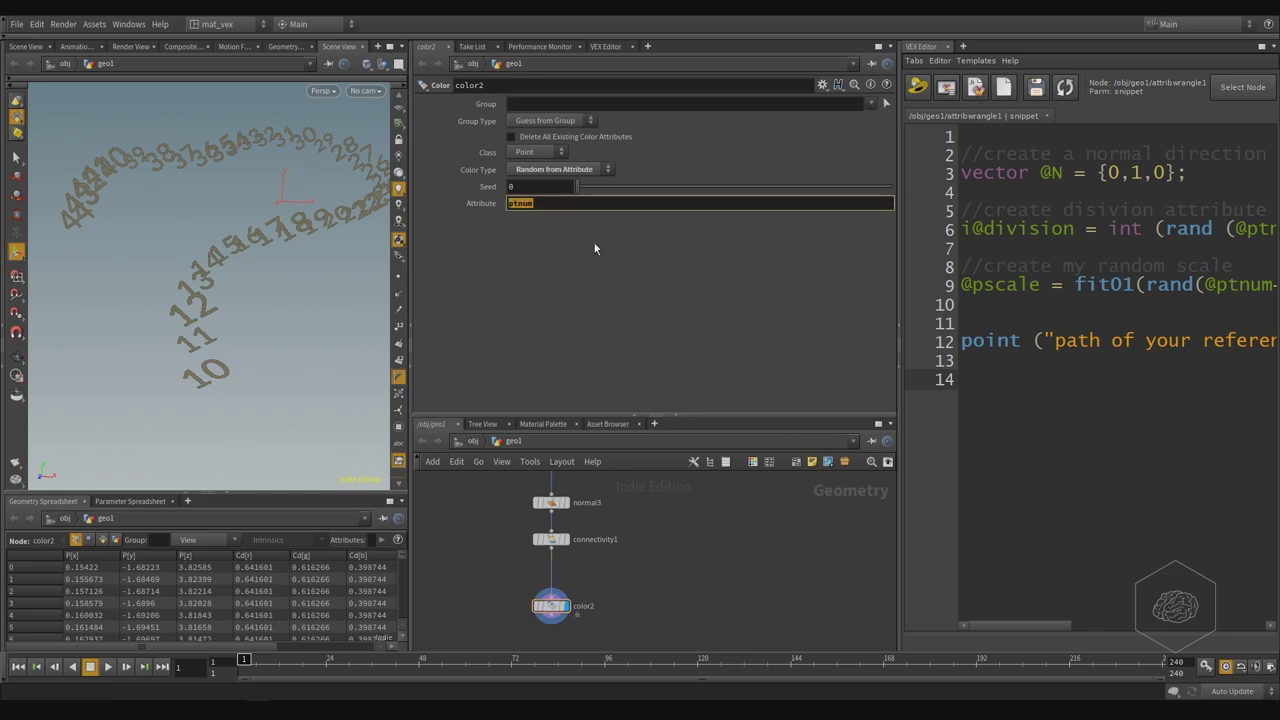
{"action": "type", "text": "class"}
{"action": "key", "text": "Return"}
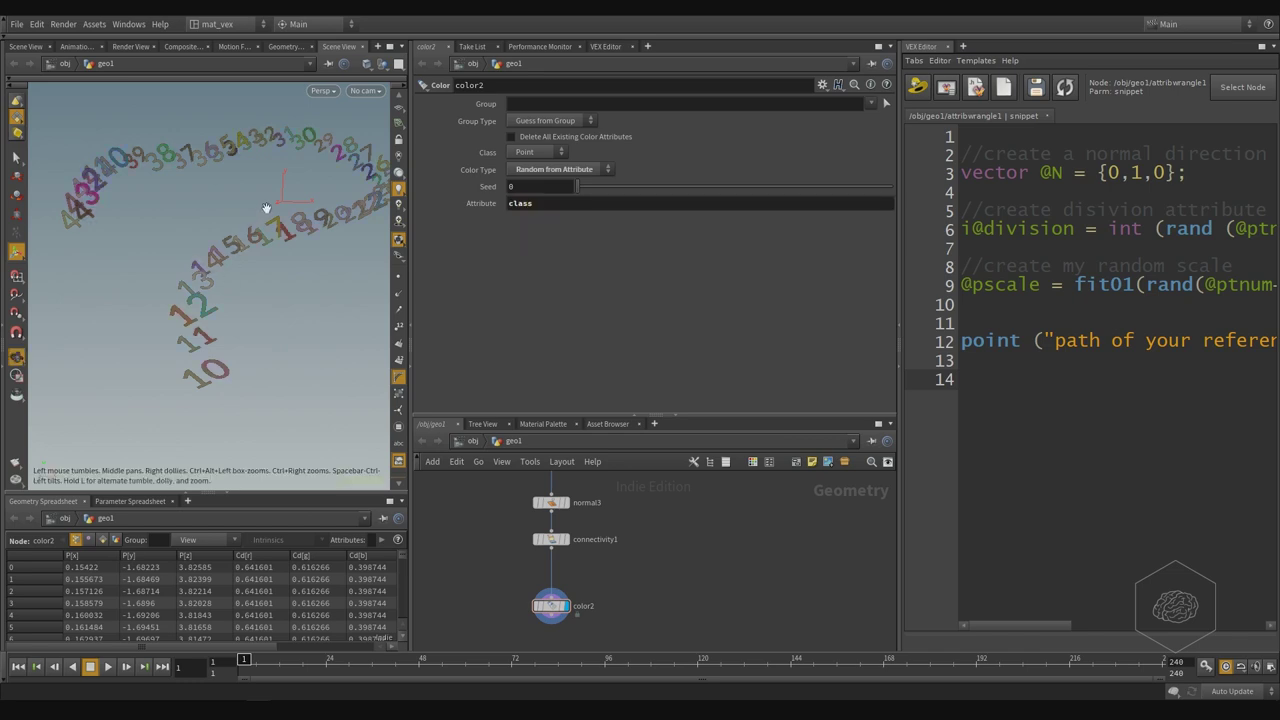
{"action": "left_click_drag", "start_coordinate": [274, 206], "coordinate": [581, 259]}
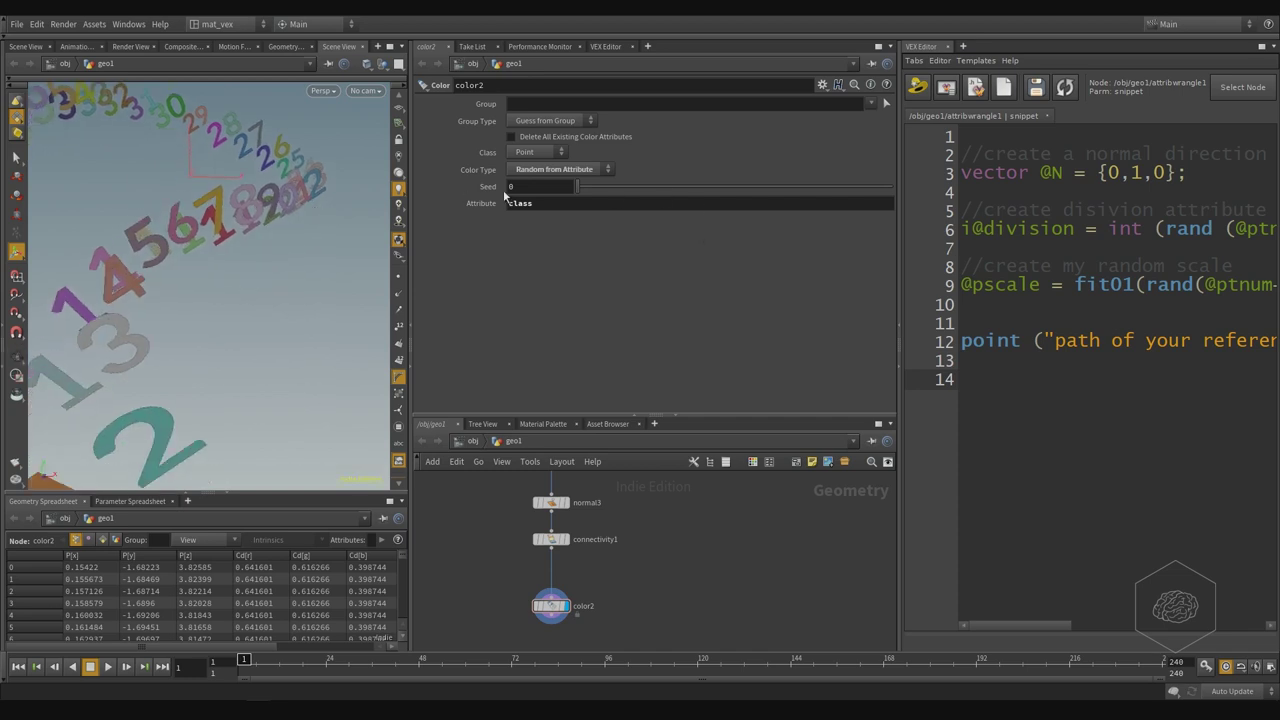
Examine the normal3, connectivity1 and color2 nodes, the colored numbers along the curve and the overall node network.
{"action": "left_click_drag", "start_coordinate": [669, 506], "coordinate": [425, 548]}
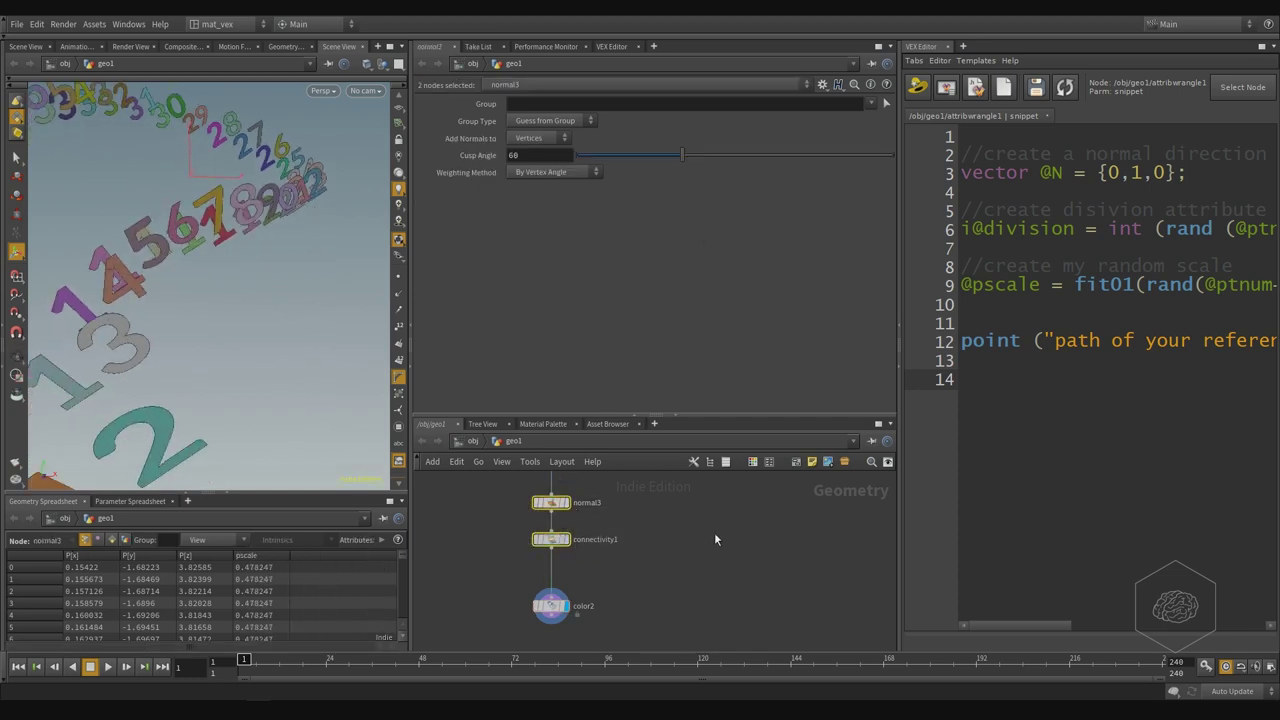
{"action": "left_click", "coordinate": [552, 539]}
{"action": "left_click", "coordinate": [556, 608]}
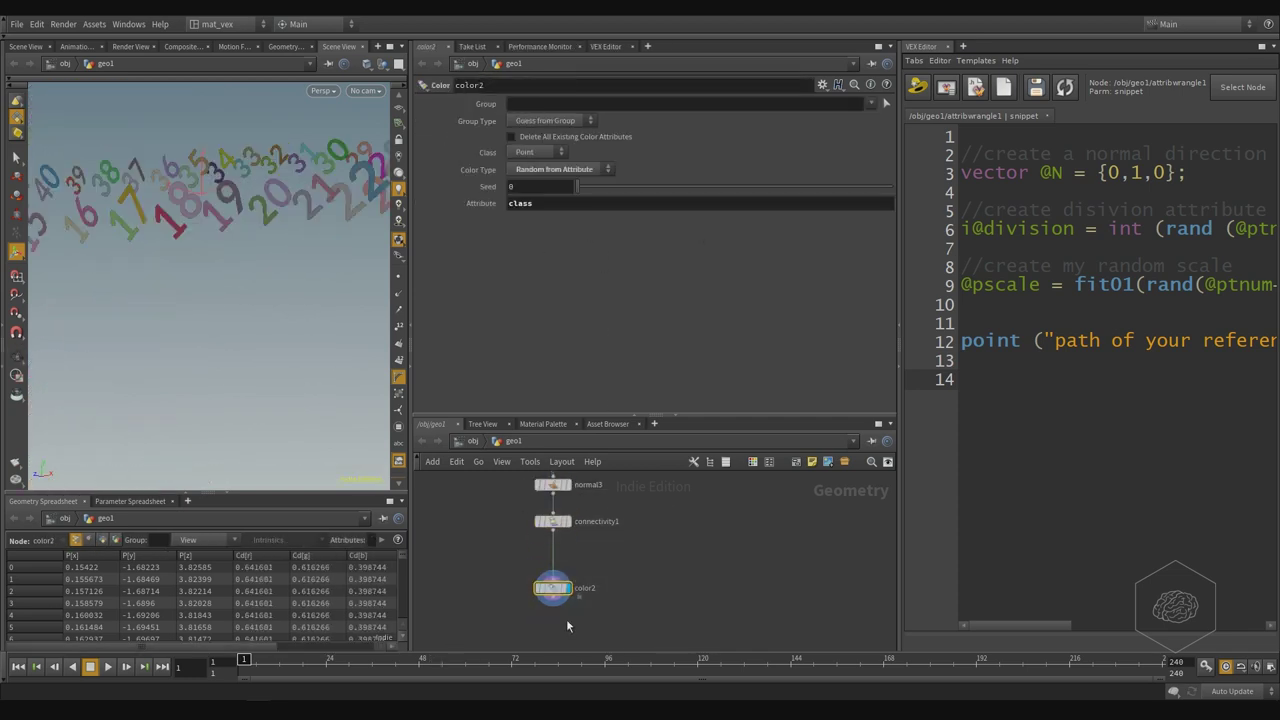
{"action": "left_click", "coordinate": [620, 540]}
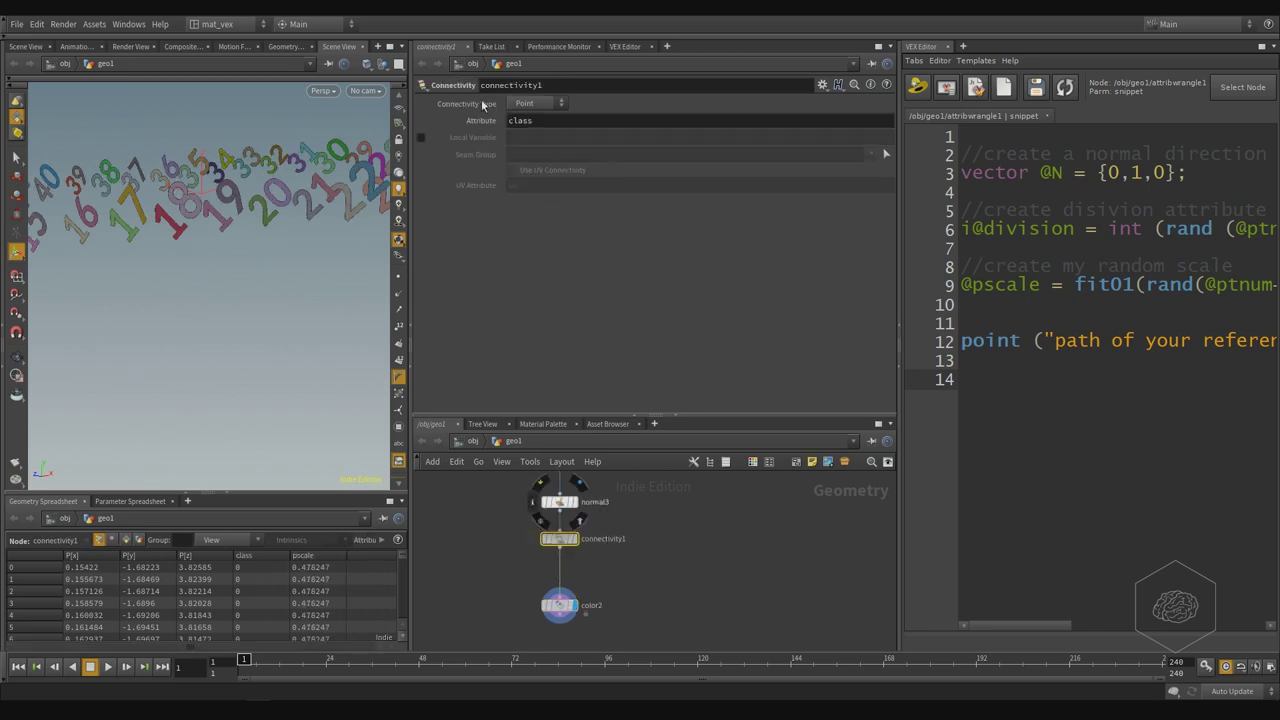
{"action": "key", "text": "Escape"}
{"action": "left_click_drag", "start_coordinate": [143, 277], "coordinate": [307, 354]}
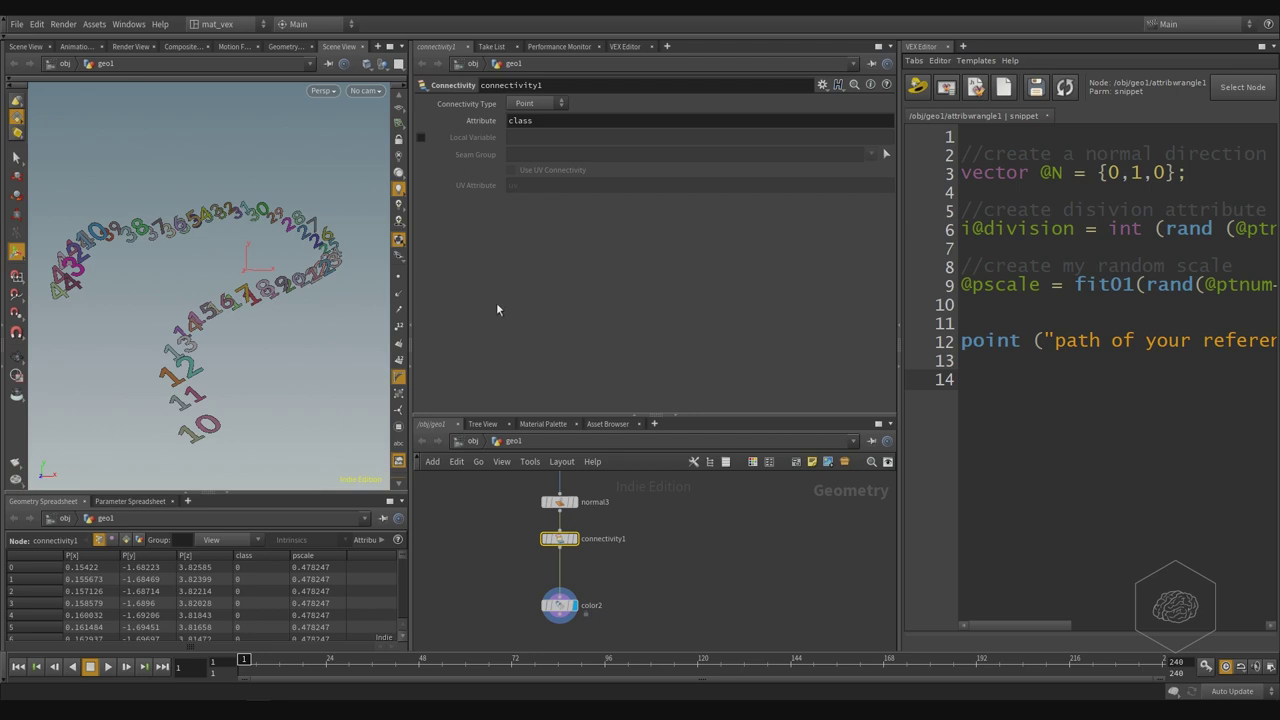
{"action": "middle_click_drag", "start_coordinate": [300, 430], "coordinate": [318, 447]}
{"action": "key", "text": "h"}
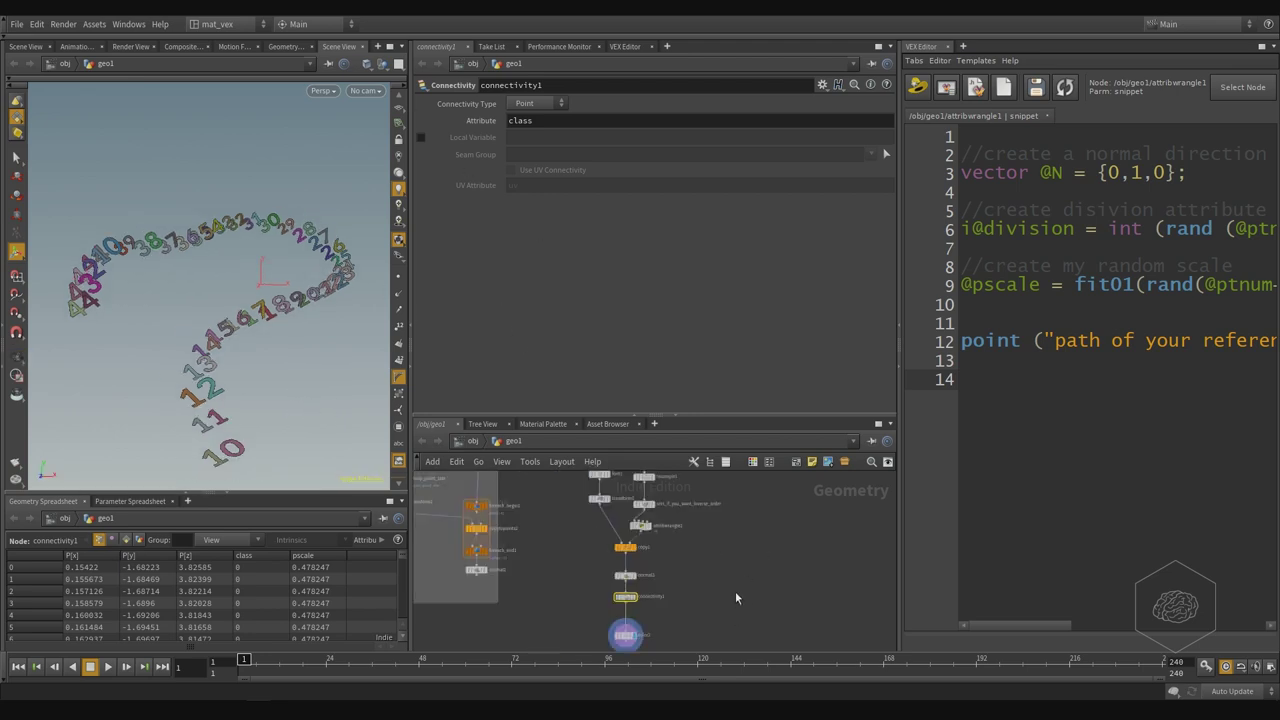
{"action": "scroll", "coordinate": [727, 591], "scroll_direction": "up", "scroll_amount": 3}
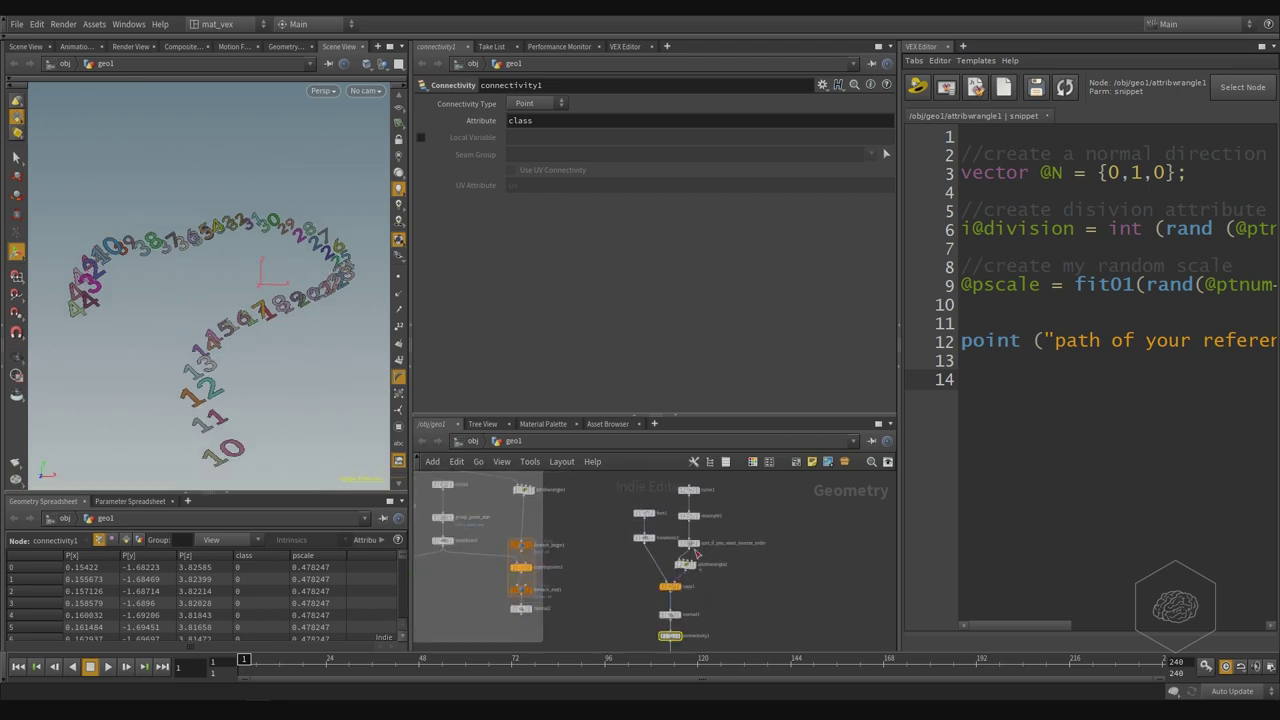
{"action": "scroll", "coordinate": [720, 564], "scroll_direction": "down", "scroll_amount": 3}
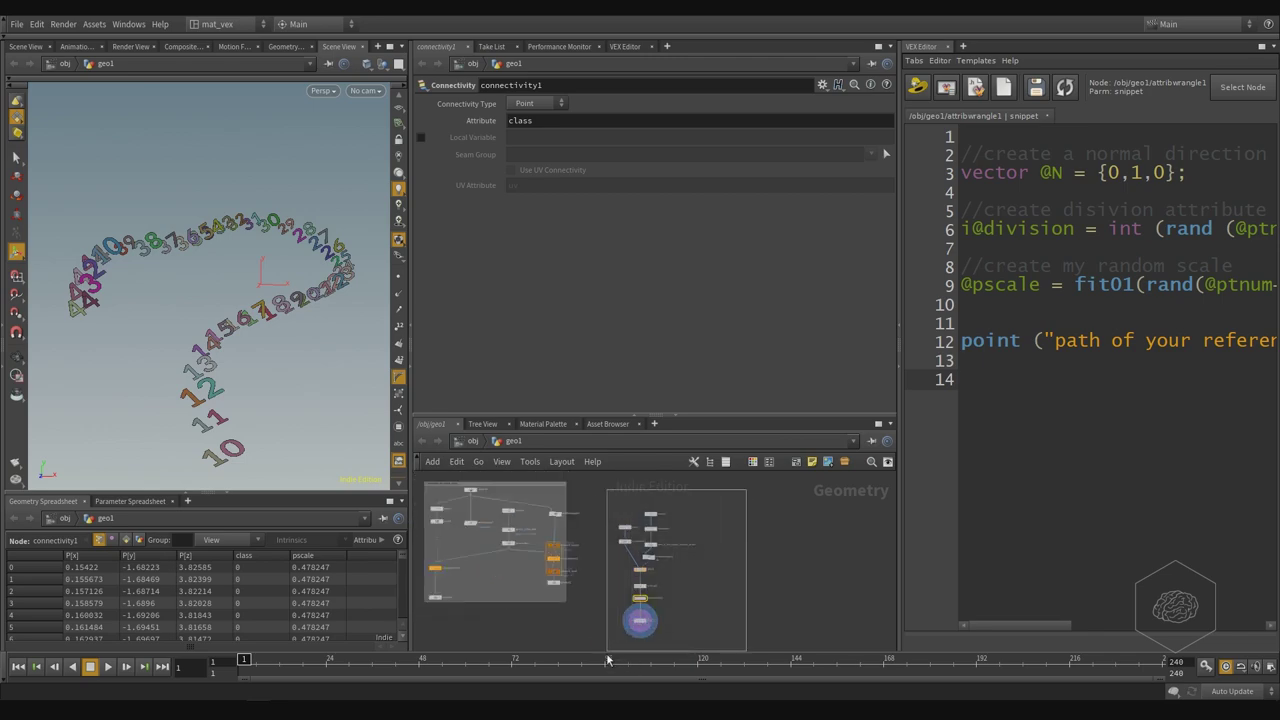